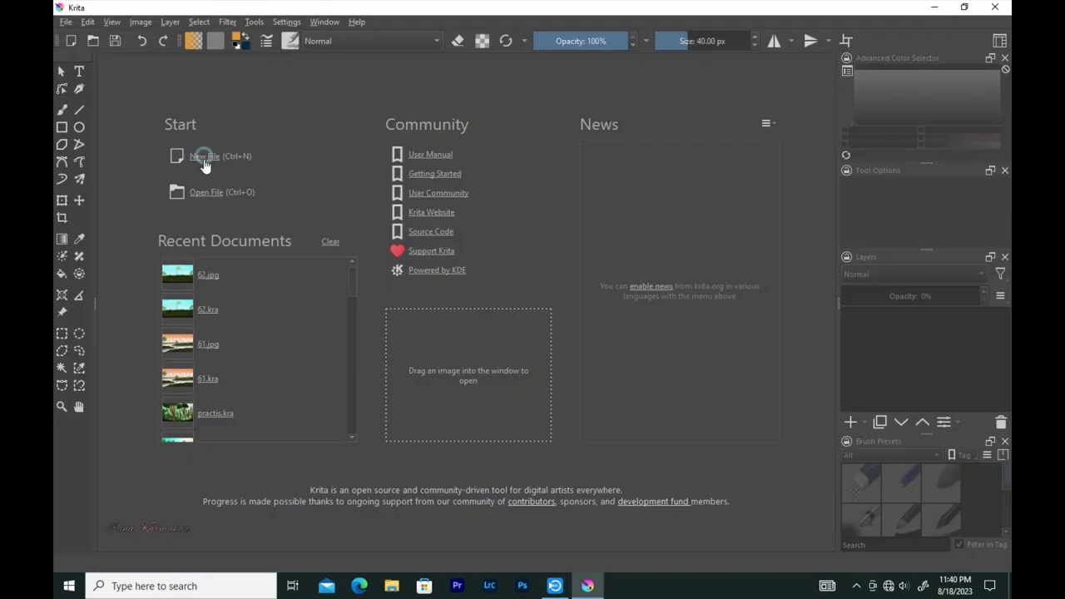
# Create a new blank 1360 x 768 canvas and pick a teal foreground colour
pyautogui.click(204, 157)
pyautogui.click(646, 443)
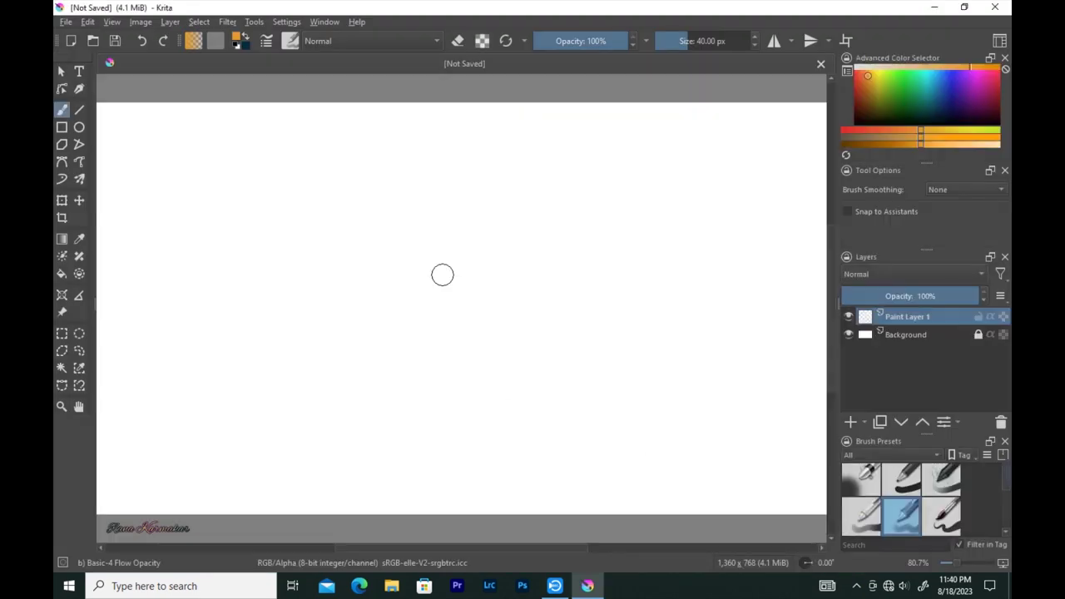
pyautogui.scroll(-1, 456, 271)
pyautogui.moveTo(924, 99); pyautogui.dragTo(928, 92)
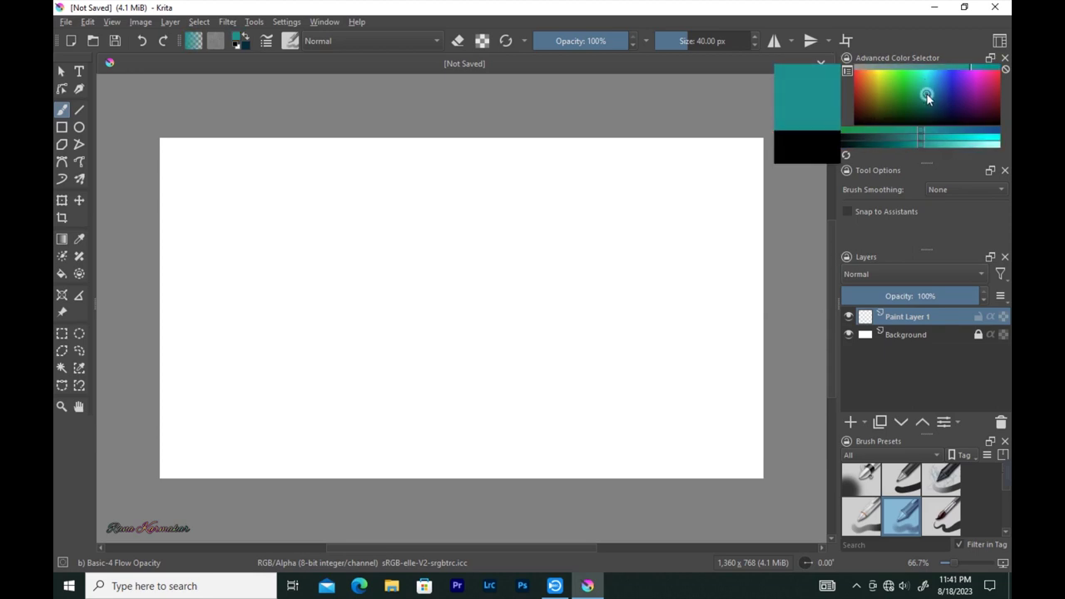
# Drag teal-to-white gradients to build a white glow centred on the canvas
pyautogui.click(61, 239)
pyautogui.moveTo(469, 125); pyautogui.dragTo(464, 297)
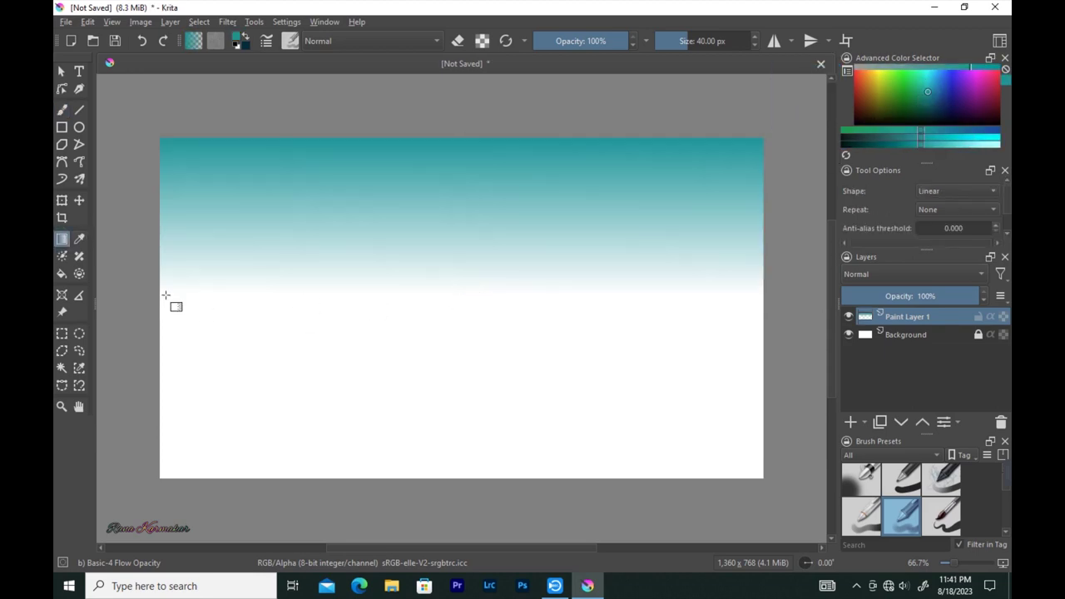
pyautogui.moveTo(166, 297); pyautogui.dragTo(459, 300)
pyautogui.moveTo(774, 291); pyautogui.dragTo(451, 293)
pyautogui.moveTo(452, 483); pyautogui.dragTo(458, 292)
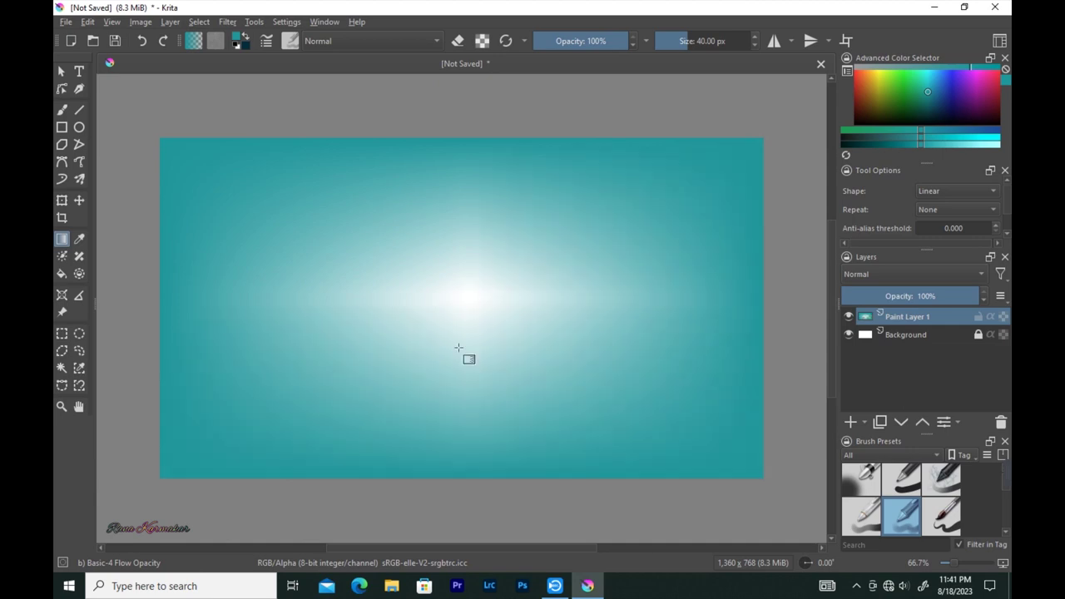
pyautogui.moveTo(454, 479); pyautogui.dragTo(468, 319)
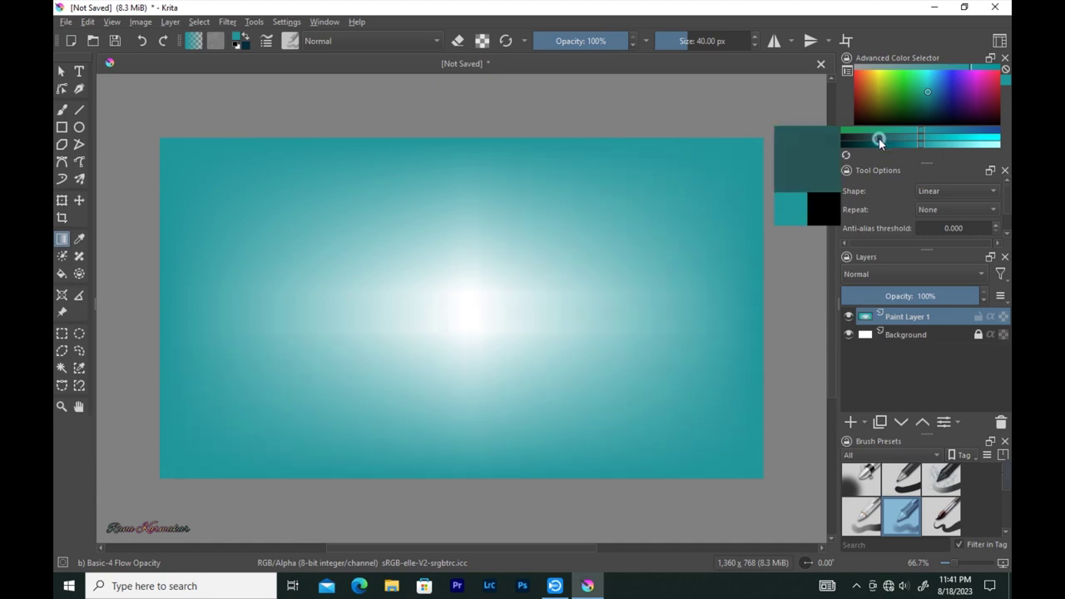
# Darken the top, left, right and bottom edges with darker teal, and add Paint Layer 2
pyautogui.moveTo(875, 138); pyautogui.dragTo(903, 138)
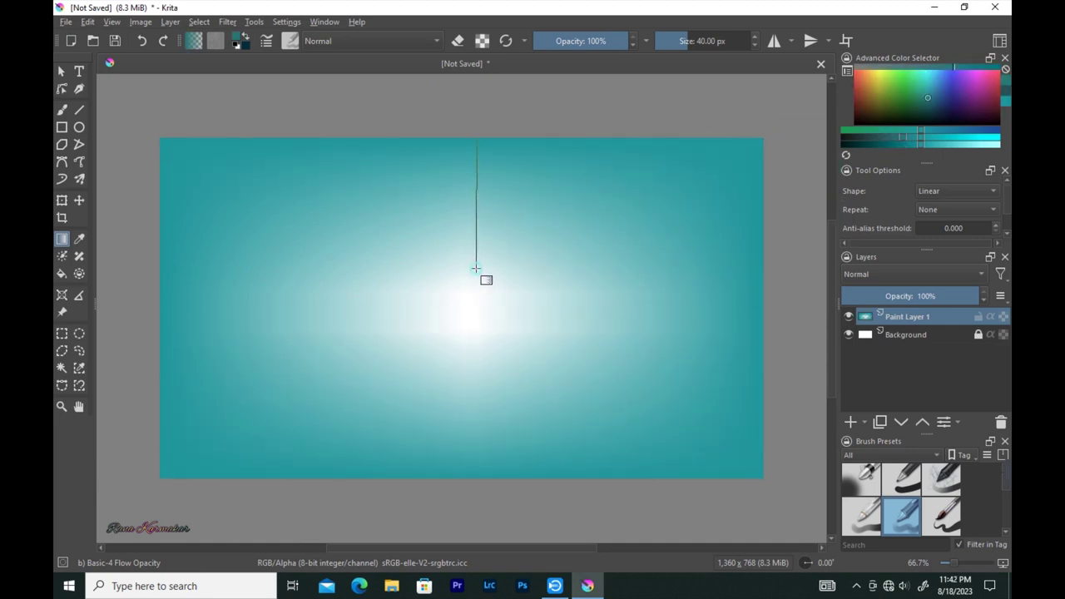
pyautogui.moveTo(474, 143); pyautogui.dragTo(477, 279)
pyautogui.moveTo(176, 305); pyautogui.dragTo(428, 306)
pyautogui.moveTo(774, 311); pyautogui.dragTo(526, 308)
pyautogui.moveTo(427, 457); pyautogui.dragTo(445, 390)
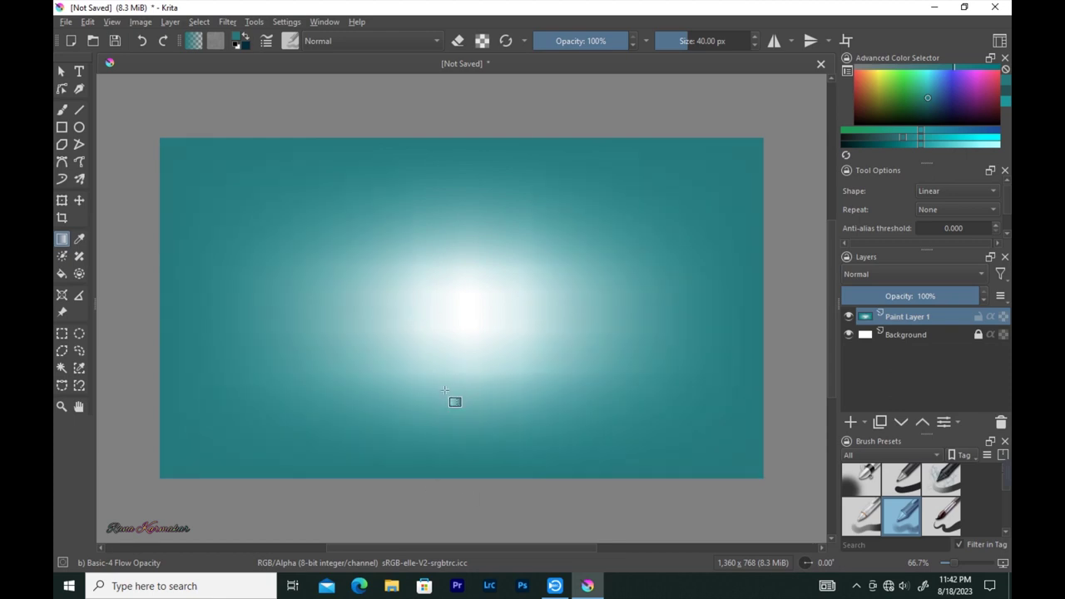
pyautogui.click(849, 422)
pyautogui.click(62, 109)
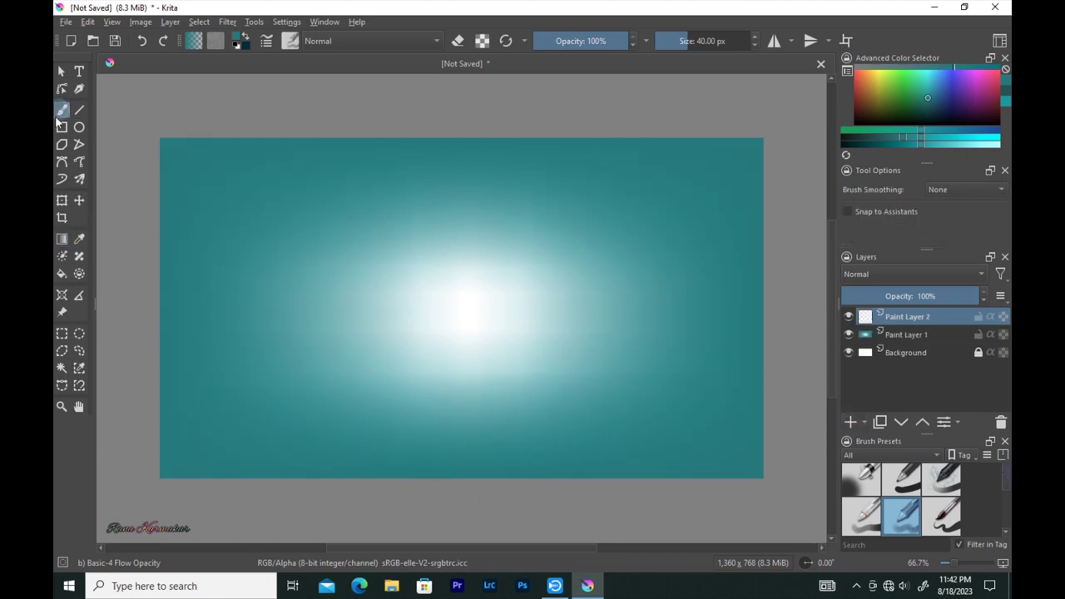
# Draw a circle around the canvas centre and fill it with yellow for the moon
pyautogui.click(79, 127)
pyautogui.moveTo(366, 195); pyautogui.dragTo(566, 392)
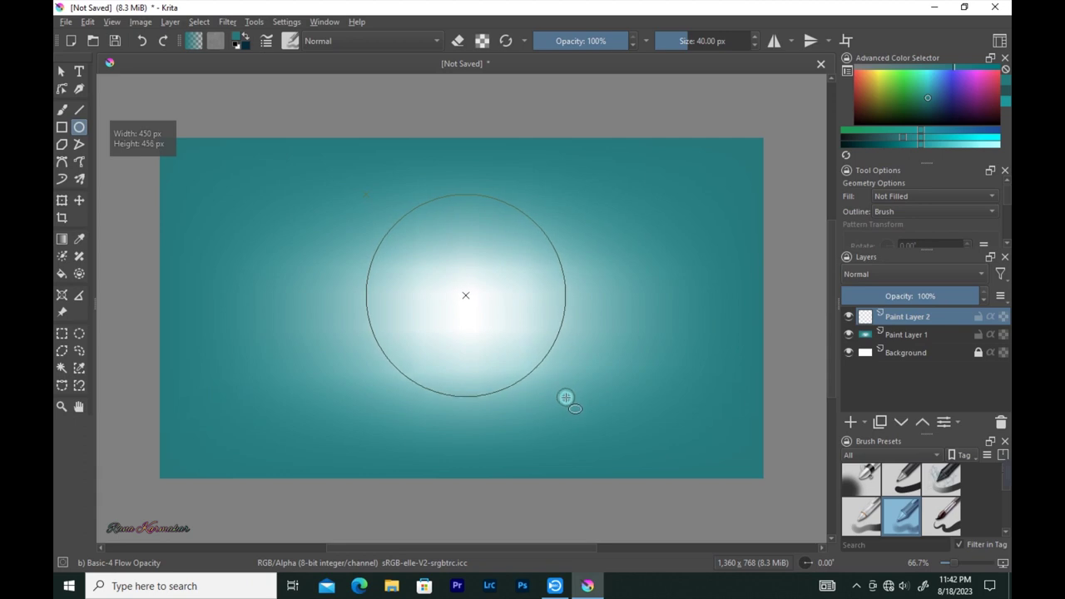
pyautogui.click(879, 76)
pyautogui.press('f')
pyautogui.click(475, 255)
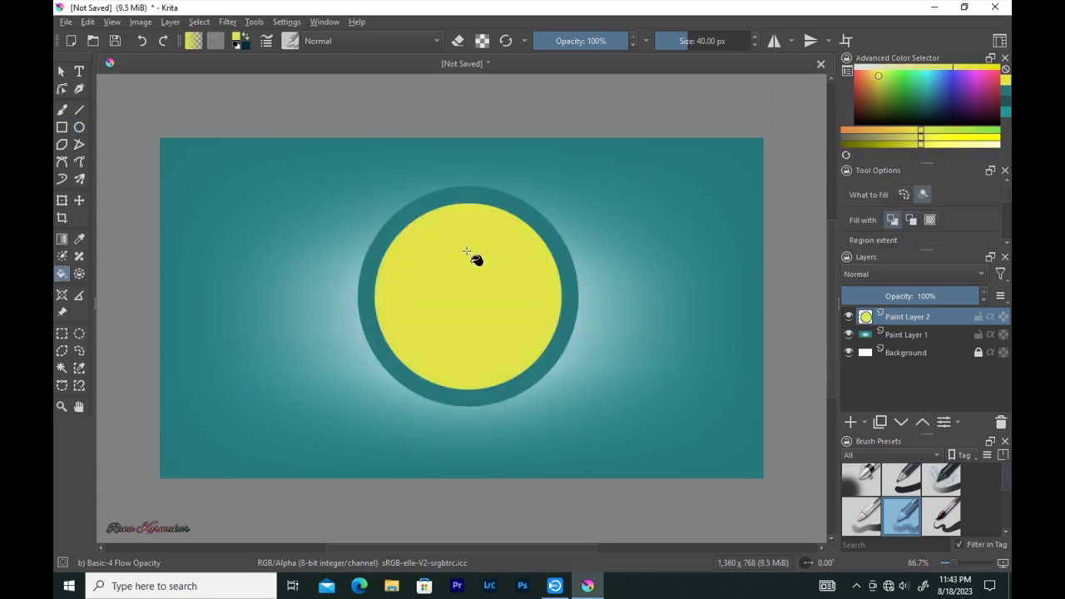
# Try the Basic-1 brush, then settle back on the Basic-4 Flow Opacity preset
pyautogui.press('b')
pyautogui.click(290, 41)
pyautogui.click(630, 66)
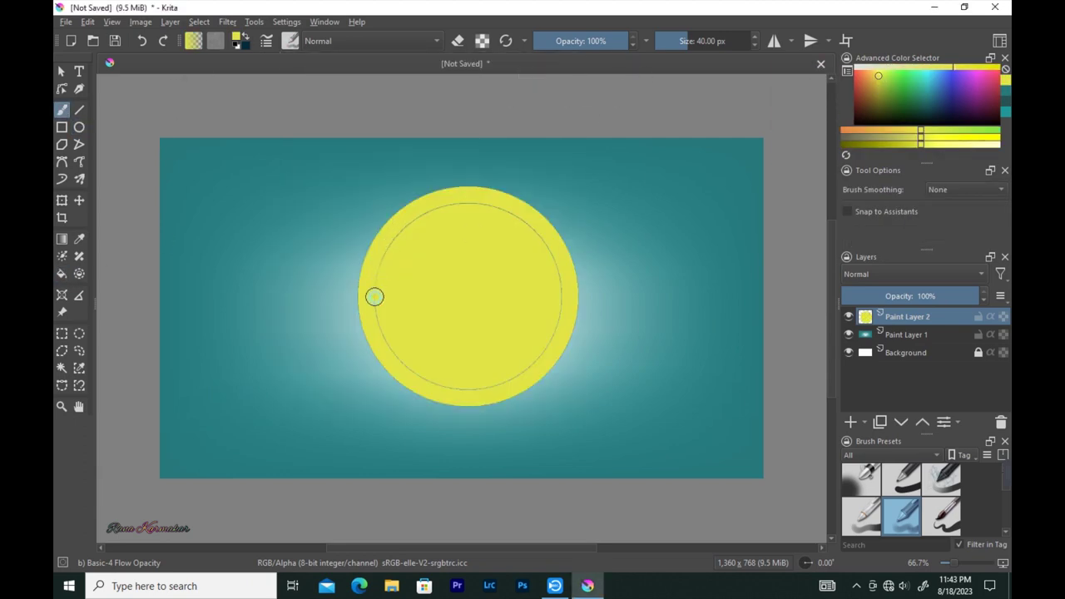
pyautogui.rightClick(420, 224)
pyautogui.click(430, 108)
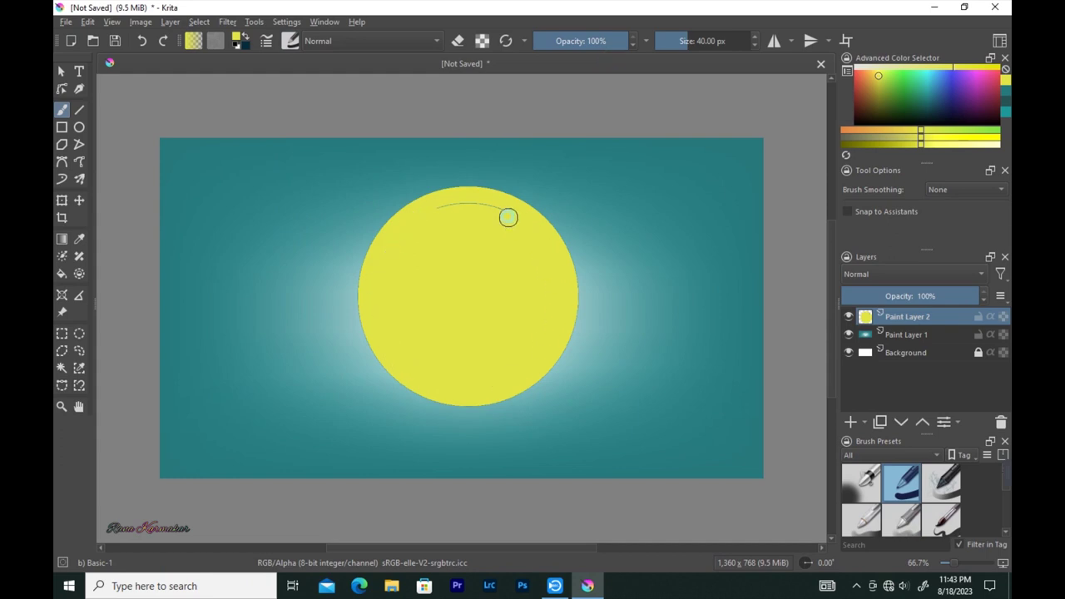
pyautogui.click(290, 41)
# Shade the moon's upper-left edge with orange, then choose red for deeper shading
pyautogui.click(901, 515)
pyautogui.click(868, 78)
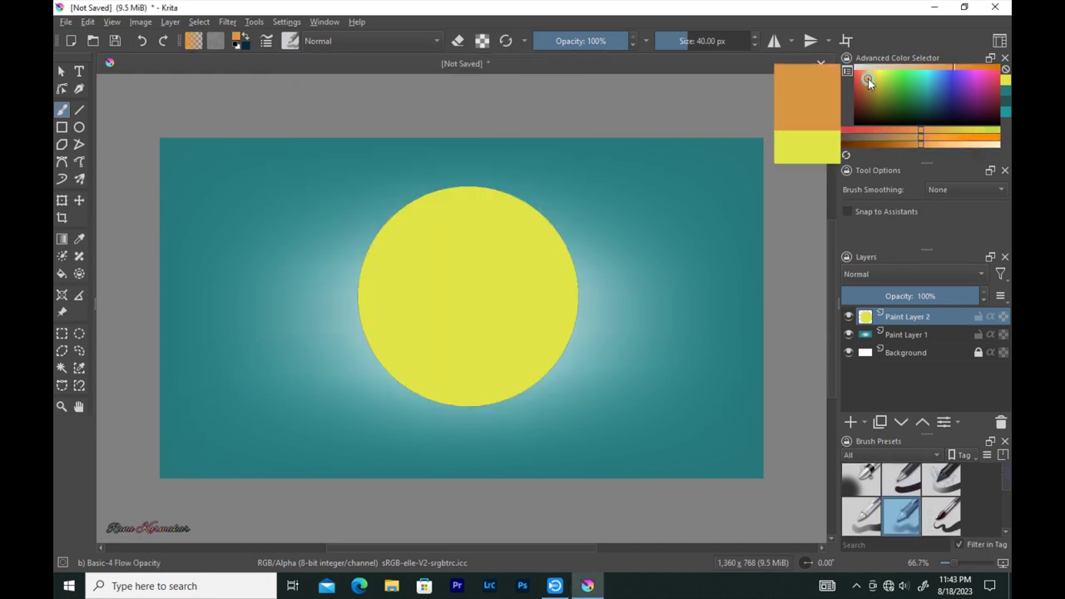
pyautogui.moveTo(415, 214); pyautogui.dragTo(387, 261)
pyautogui.moveTo(402, 224); pyautogui.dragTo(374, 283)
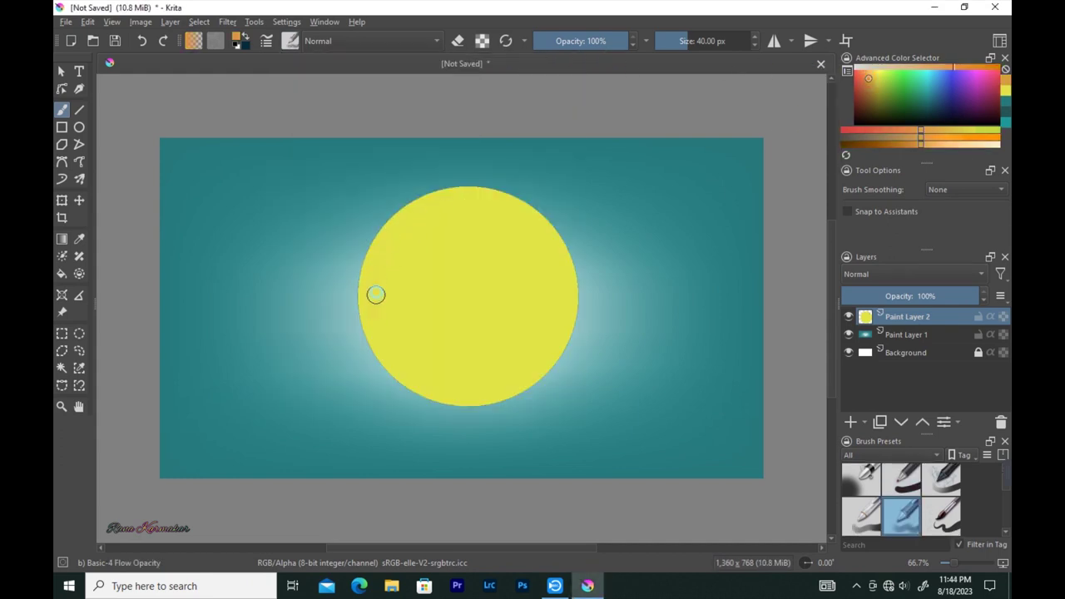
pyautogui.click(856, 77)
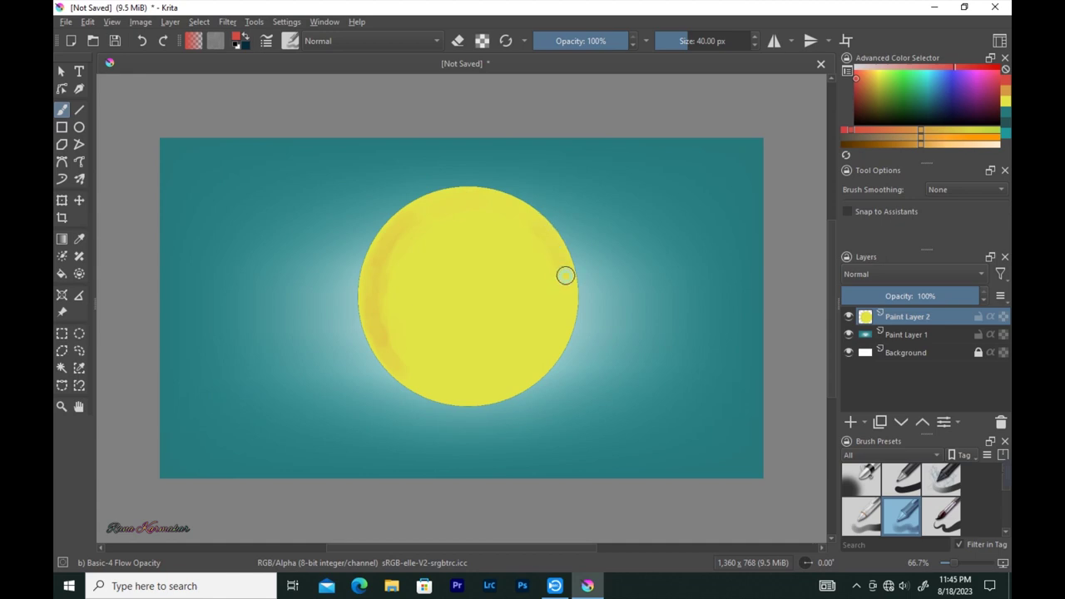
# Shade the moon's left and lower-left rim at 59 px and 28 px, undoing stray strokes
pyautogui.press(']')
pyautogui.press(']')
pyautogui.press(']')
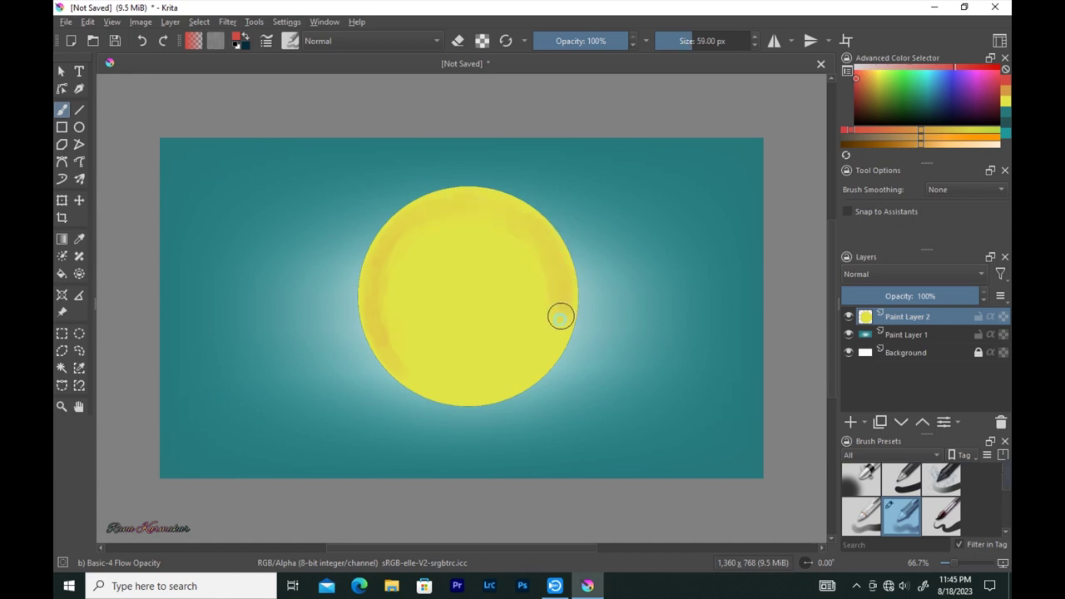
pyautogui.moveTo(502, 388)
pyautogui.mouseDown()
pyautogui.moveTo(402, 366)
pyautogui.moveTo(390, 341)
pyautogui.mouseUp()
pyautogui.press('[')
pyautogui.press('[')
pyautogui.press('[')
pyautogui.moveTo(376, 342); pyautogui.dragTo(374, 339)
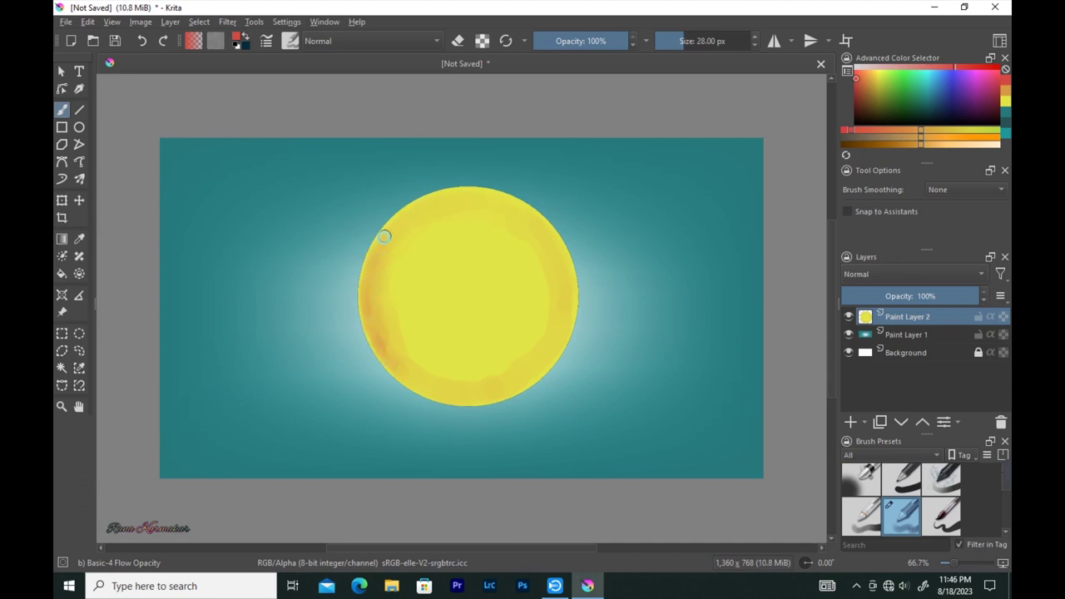
pyautogui.hotkey('ctrl', 'z')
pyautogui.moveTo(403, 218); pyautogui.dragTo(423, 203)
pyautogui.hotkey('ctrl', 'z')
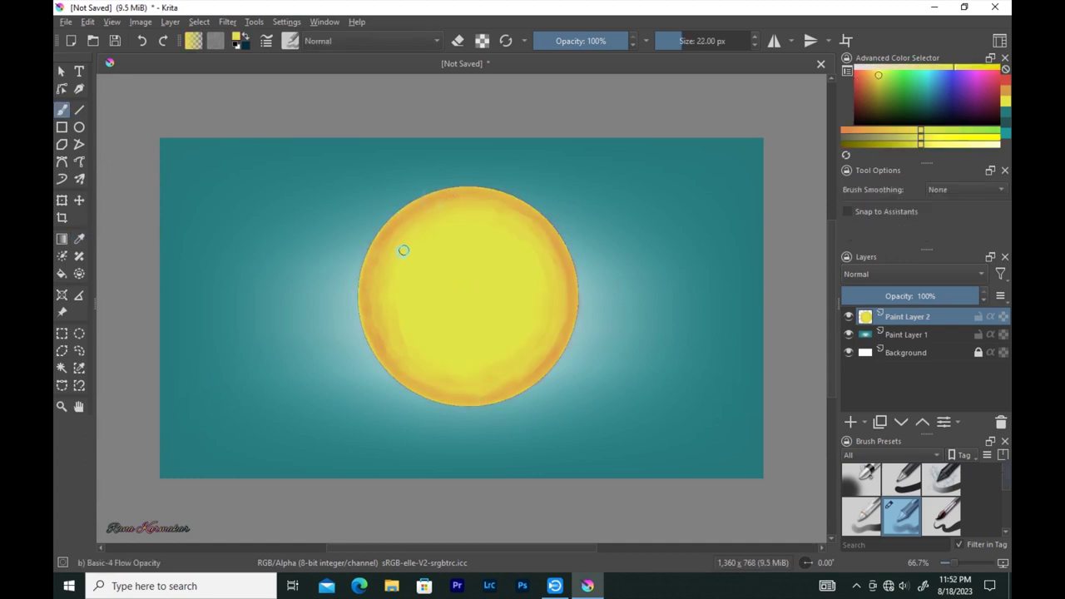
pyautogui.moveTo(409, 355); pyautogui.dragTo(393, 307)
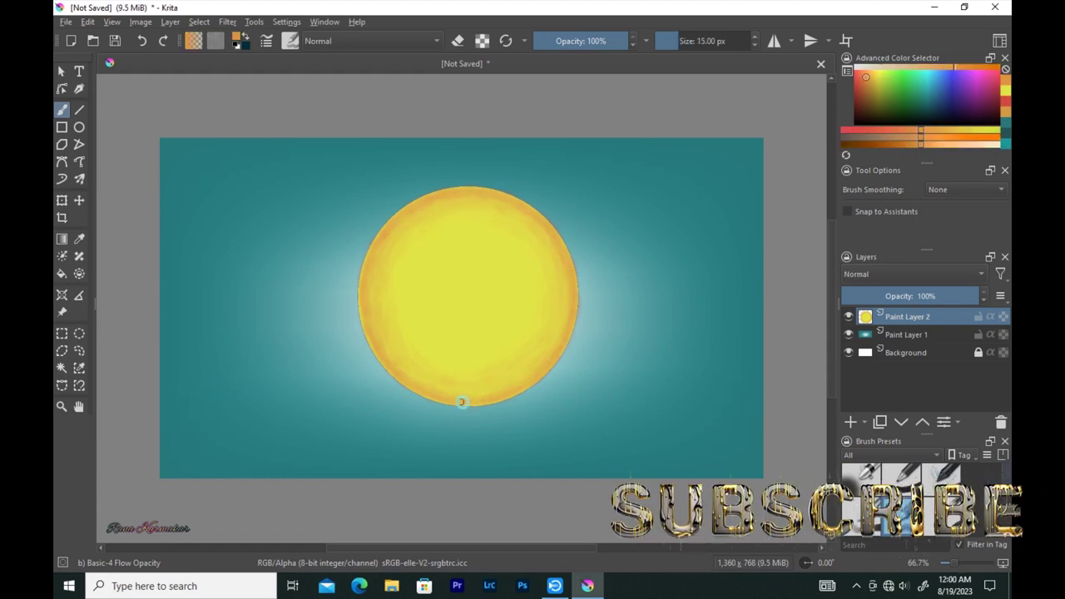
# Deepen the lower-right rim, repaint the top rim in sampled yellow, and add Paint Layer 3
pyautogui.moveTo(575, 276)
pyautogui.mouseDown()
pyautogui.moveTo(569, 337)
pyautogui.moveTo(518, 393)
pyautogui.moveTo(441, 398)
pyautogui.moveTo(416, 387)
pyautogui.moveTo(363, 316)
pyautogui.moveTo(369, 264)
pyautogui.moveTo(418, 200)
pyautogui.moveTo(364, 269)
pyautogui.moveTo(474, 192)
pyautogui.mouseUp()
pyautogui.keyDown('ctrl'); pyautogui.click(399, 256); pyautogui.keyUp('ctrl')
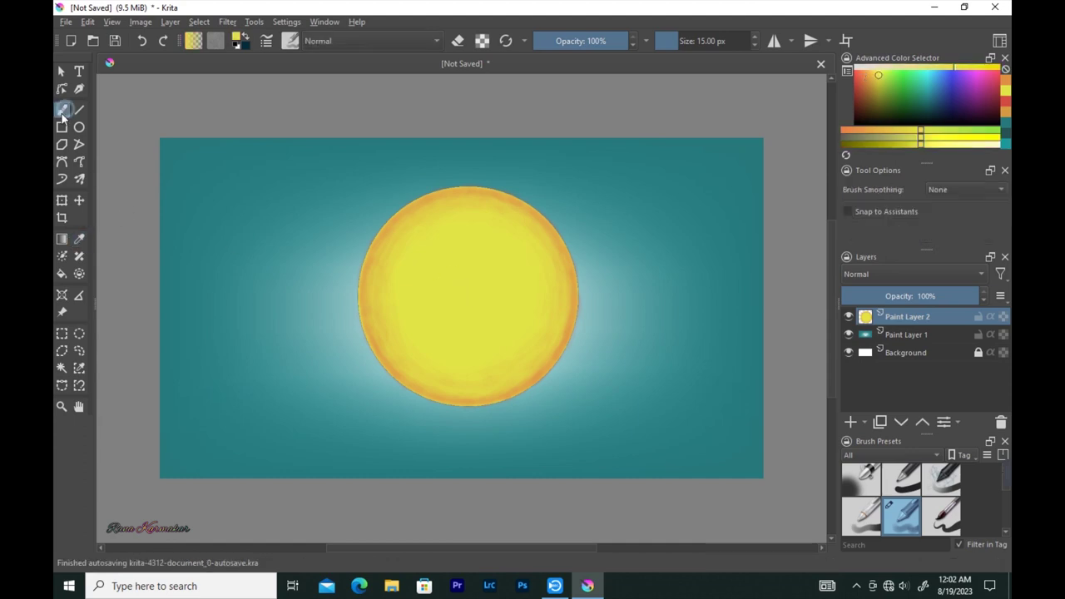
pyautogui.moveTo(420, 207); pyautogui.dragTo(412, 211)
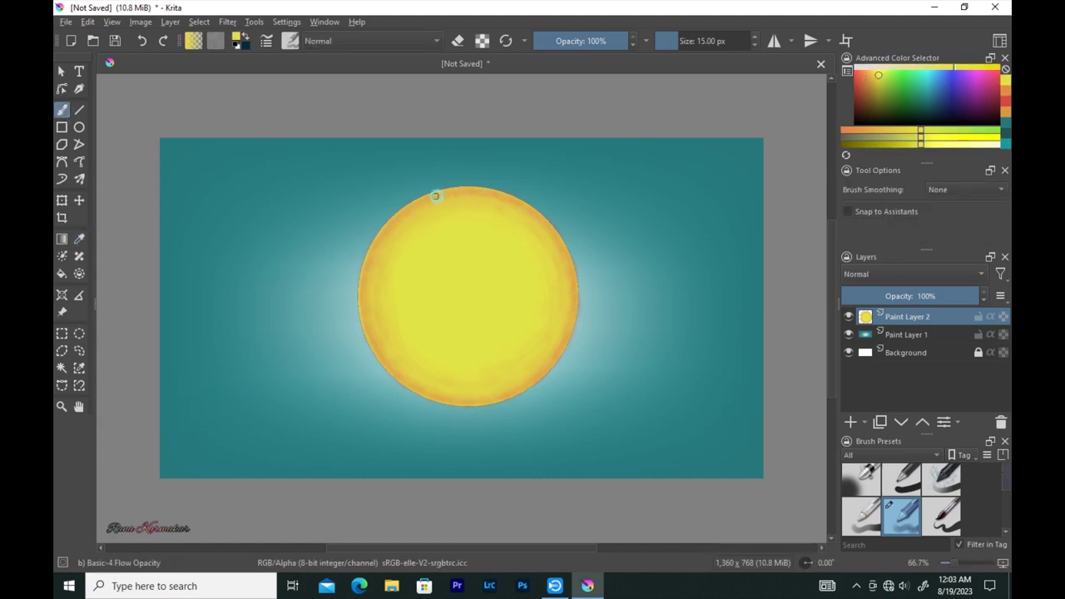
pyautogui.moveTo(441, 396)
pyautogui.mouseDown()
pyautogui.moveTo(566, 249)
pyautogui.moveTo(521, 387)
pyautogui.mouseUp()
pyautogui.hotkey('ctrl', 'z')
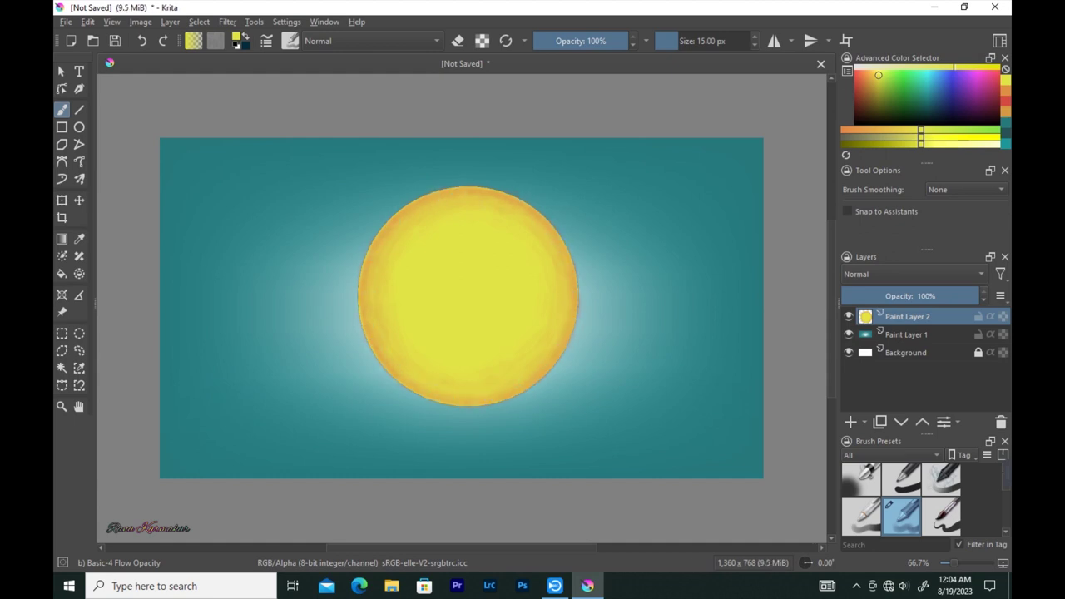
pyautogui.click(860, 422)
# Sketch a black wavy ground line below the moon and fill the lower-right corner
pyautogui.press('[')
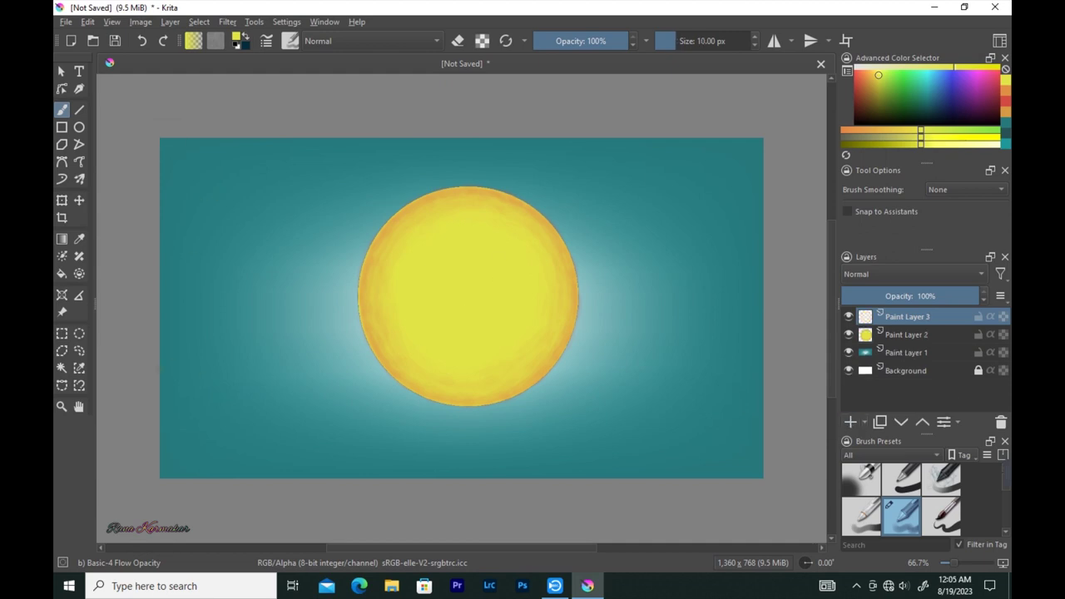
pyautogui.press('d')
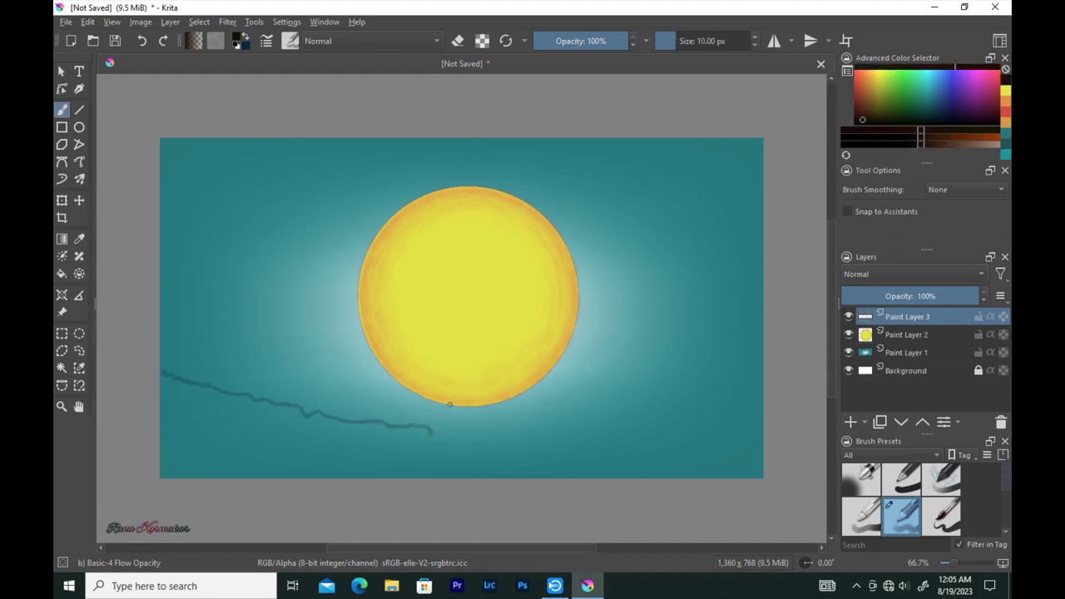
pyautogui.moveTo(218, 389); pyautogui.dragTo(763, 366)
pyautogui.press(']')
pyautogui.press(']')
pyautogui.press(']')
pyautogui.moveTo(693, 441)
pyautogui.mouseDown()
pyautogui.moveTo(752, 404)
pyautogui.moveTo(732, 444)
pyautogui.moveTo(748, 387)
pyautogui.moveTo(755, 464)
pyautogui.moveTo(691, 462)
pyautogui.moveTo(732, 445)
pyautogui.moveTo(748, 383)
pyautogui.moveTo(630, 416)
pyautogui.moveTo(655, 450)
pyautogui.moveTo(708, 416)
pyautogui.moveTo(615, 452)
pyautogui.mouseUp()
# Paint black silhouettes on both lower sides with Basic-1, leaving a central gap
pyautogui.press('/')
pyautogui.moveTo(503, 442)
pyautogui.mouseDown()
pyautogui.moveTo(608, 430)
pyautogui.moveTo(600, 471)
pyautogui.mouseUp()
pyautogui.moveTo(165, 382)
pyautogui.mouseDown()
pyautogui.moveTo(288, 411)
pyautogui.moveTo(328, 441)
pyautogui.moveTo(172, 450)
pyautogui.moveTo(308, 435)
pyautogui.moveTo(209, 433)
pyautogui.moveTo(283, 460)
pyautogui.mouseUp()
pyautogui.moveTo(417, 445)
pyautogui.mouseDown()
pyautogui.moveTo(413, 458)
pyautogui.moveTo(392, 435)
pyautogui.moveTo(327, 423)
pyautogui.moveTo(406, 477)
pyautogui.mouseUp()
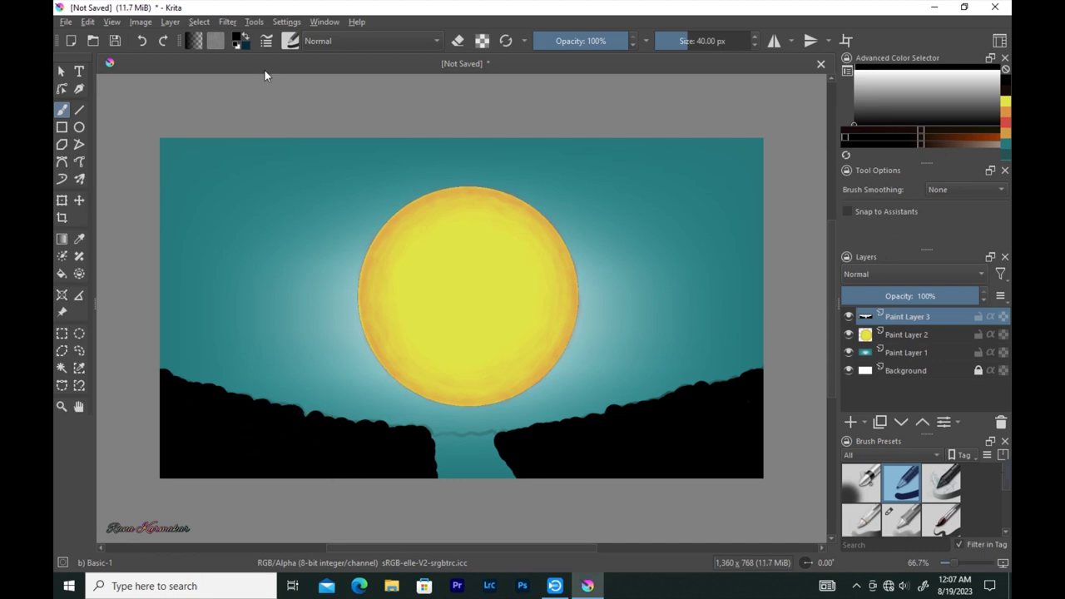
pyautogui.press('F6')
pyautogui.press('F5')
# Choose a tree-shaped brush tip and test it on the scratch area
pyautogui.scroll(-5, 416, 291)
pyautogui.click(477, 303)
pyautogui.moveTo(767, 314); pyautogui.dragTo(778, 354)
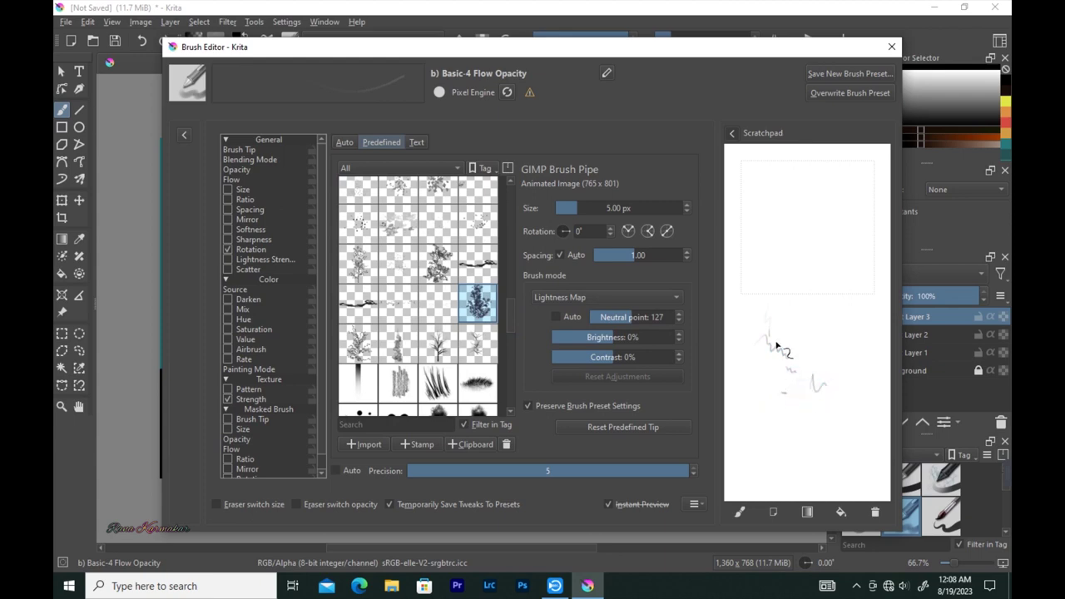
pyautogui.click(891, 46)
pyautogui.press('F5')
pyautogui.moveTo(786, 250); pyautogui.dragTo(819, 320)
pyautogui.click(252, 249)
pyautogui.moveTo(761, 229); pyautogui.dragTo(757, 316)
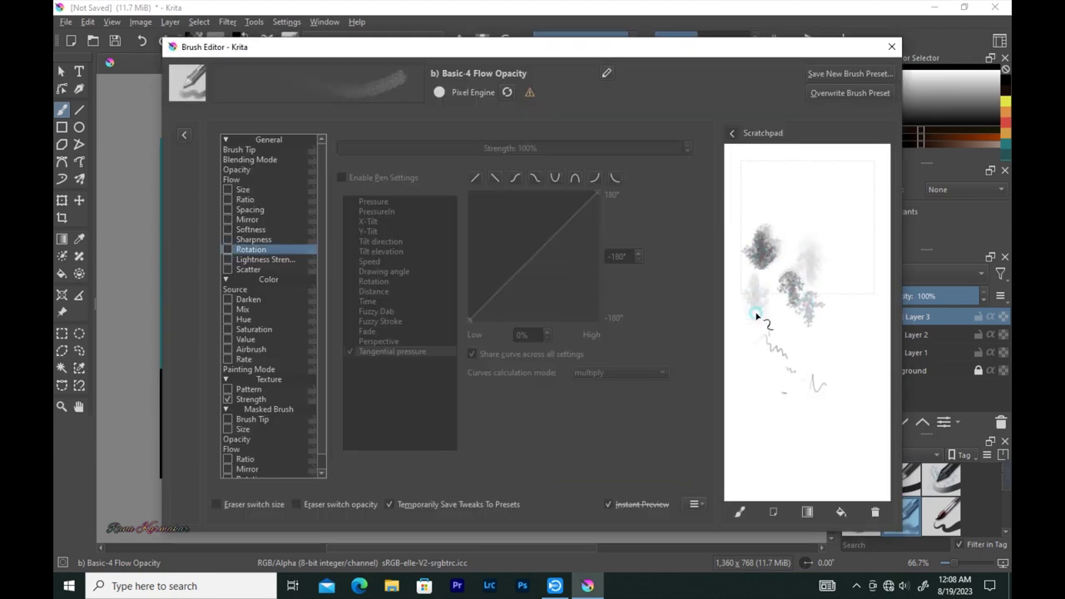
pyautogui.press('F5')
# Paint pine trees along the left cliff and near the moon's lower right
pyautogui.moveTo(162, 341)
pyautogui.mouseDown()
pyautogui.moveTo(166, 363)
pyautogui.moveTo(166, 333)
pyautogui.moveTo(207, 380)
pyautogui.moveTo(186, 357)
pyautogui.moveTo(245, 364)
pyautogui.moveTo(270, 395)
pyautogui.moveTo(280, 376)
pyautogui.moveTo(290, 394)
pyautogui.moveTo(311, 375)
pyautogui.moveTo(339, 391)
pyautogui.moveTo(309, 409)
pyautogui.moveTo(333, 392)
pyautogui.moveTo(356, 410)
pyautogui.moveTo(333, 408)
pyautogui.moveTo(502, 416)
pyautogui.moveTo(481, 416)
pyautogui.mouseUp()
pyautogui.press('[')
pyautogui.press('[')
pyautogui.press('[')
pyautogui.press('[')
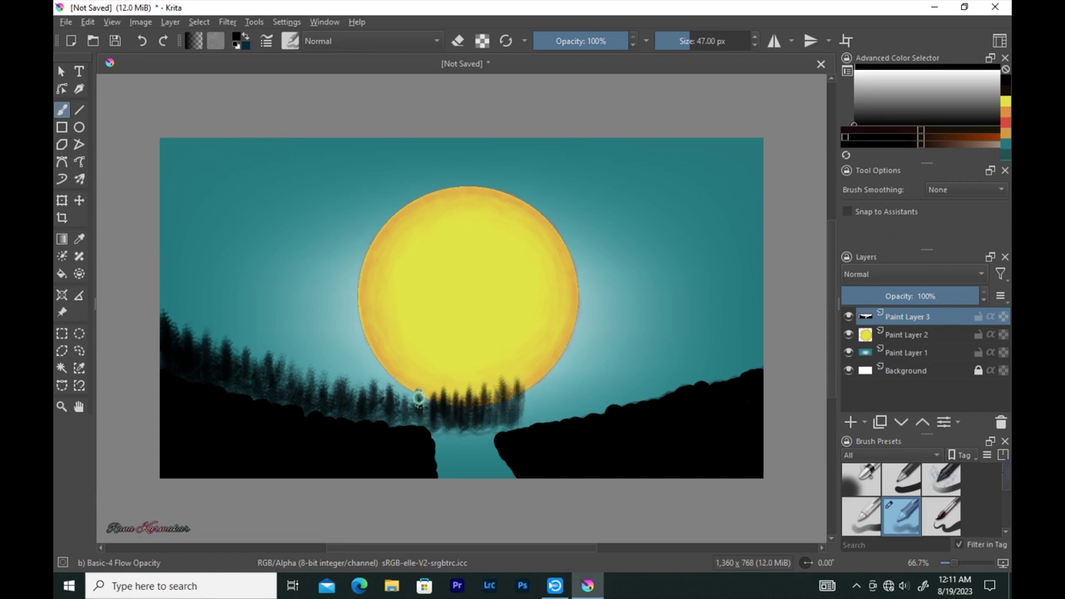
pyautogui.press('[')
pyautogui.moveTo(531, 384)
pyautogui.mouseDown()
pyautogui.moveTo(553, 408)
pyautogui.moveTo(504, 418)
pyautogui.mouseUp()
pyautogui.moveTo(566, 364)
pyautogui.mouseDown()
pyautogui.moveTo(565, 408)
pyautogui.moveTo(583, 411)
pyautogui.mouseUp()
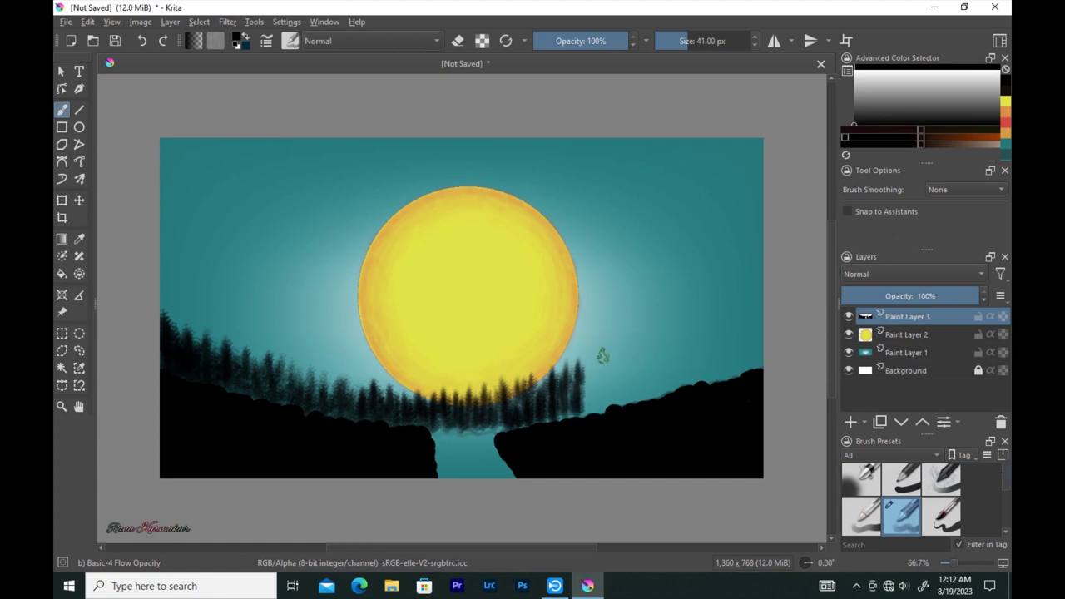
pyautogui.hotkey('ctrl', 'z')
# Paint a row of pines across the right hill, extending leftward toward the moon
pyautogui.moveTo(755, 309); pyautogui.dragTo(760, 365)
pyautogui.moveTo(743, 324); pyautogui.dragTo(728, 375)
pyautogui.moveTo(712, 336)
pyautogui.mouseDown()
pyautogui.moveTo(709, 382)
pyautogui.moveTo(721, 369)
pyautogui.moveTo(687, 381)
pyautogui.mouseUp()
pyautogui.moveTo(679, 333)
pyautogui.mouseDown()
pyautogui.moveTo(676, 379)
pyautogui.moveTo(656, 401)
pyautogui.mouseUp()
pyautogui.moveTo(648, 343)
pyautogui.mouseDown()
pyautogui.moveTo(644, 364)
pyautogui.moveTo(635, 354)
pyautogui.moveTo(636, 397)
pyautogui.mouseUp()
pyautogui.moveTo(617, 334)
pyautogui.mouseDown()
pyautogui.moveTo(630, 399)
pyautogui.moveTo(649, 404)
pyautogui.mouseUp()
pyautogui.moveTo(745, 333); pyautogui.dragTo(734, 388)
pyautogui.moveTo(613, 354); pyautogui.dragTo(614, 404)
pyautogui.moveTo(617, 333); pyautogui.dragTo(616, 403)
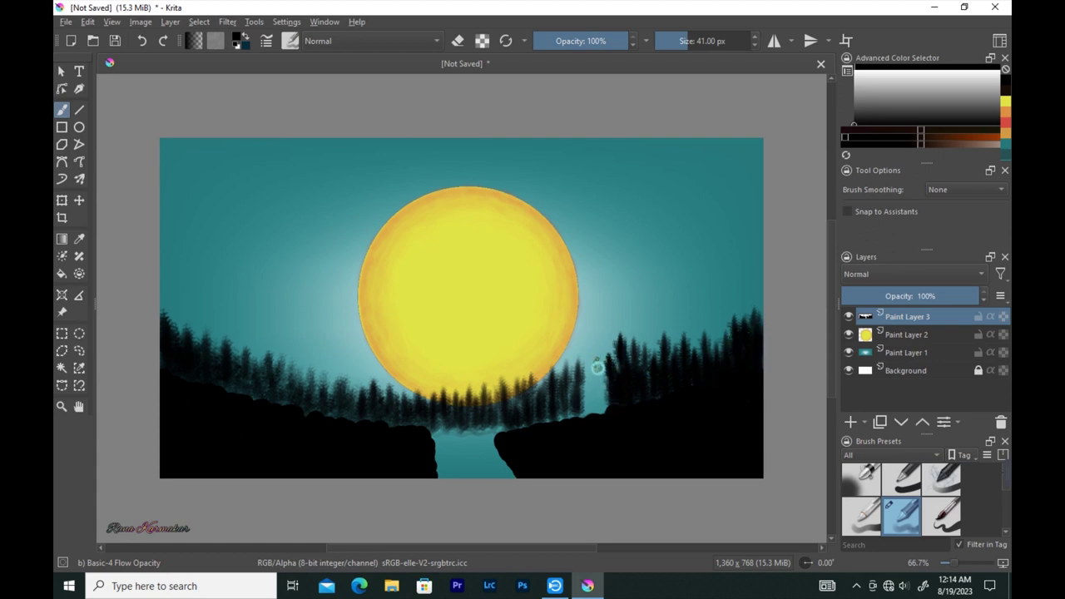
pyautogui.moveTo(596, 366)
pyautogui.mouseDown()
pyautogui.moveTo(592, 412)
pyautogui.moveTo(580, 414)
pyautogui.mouseUp()
pyautogui.moveTo(553, 366)
pyautogui.mouseDown()
pyautogui.moveTo(549, 416)
pyautogui.moveTo(533, 404)
pyautogui.mouseUp()
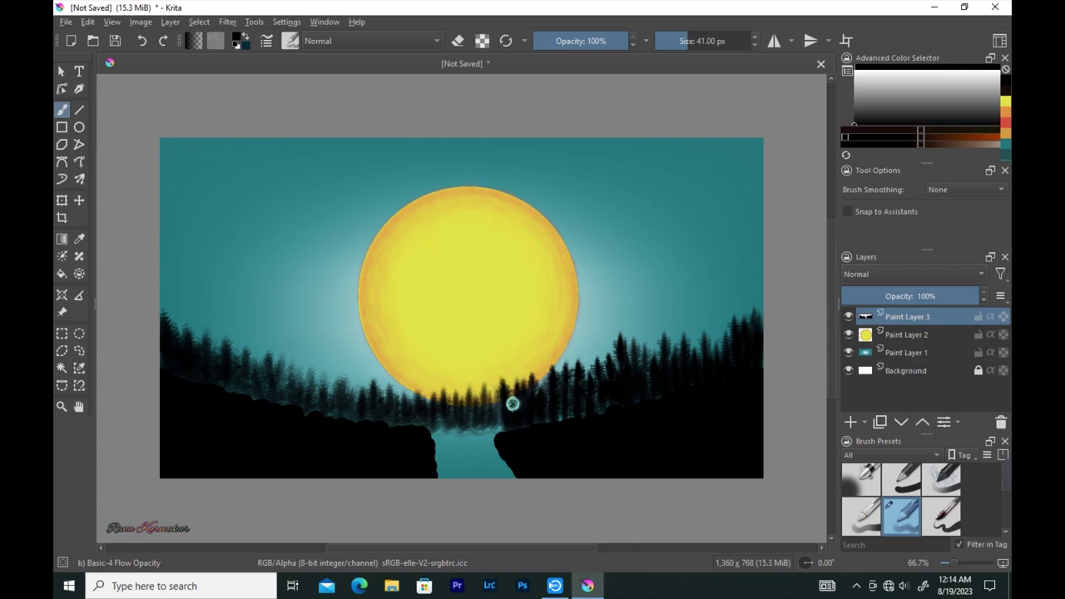
# Thicken pines below the moon and along the left hill, darken the river gap, add Paint Layer 4
pyautogui.moveTo(470, 391)
pyautogui.mouseDown()
pyautogui.moveTo(462, 423)
pyautogui.moveTo(439, 428)
pyautogui.mouseUp()
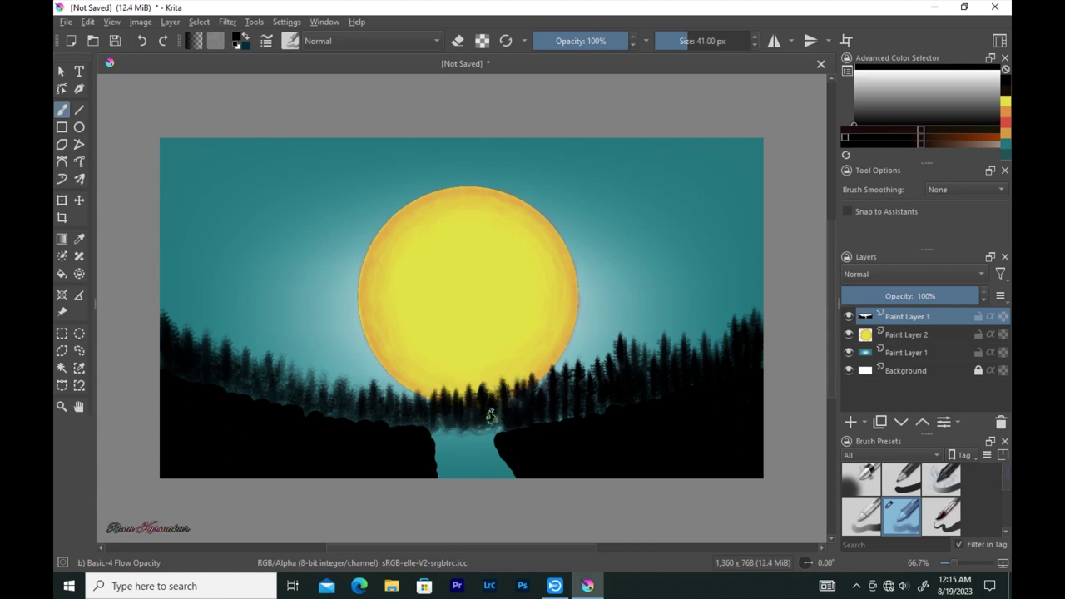
pyautogui.moveTo(348, 393)
pyautogui.mouseDown()
pyautogui.moveTo(354, 433)
pyautogui.moveTo(320, 420)
pyautogui.mouseUp()
pyautogui.moveTo(304, 383); pyautogui.dragTo(300, 420)
pyautogui.moveTo(287, 377); pyautogui.dragTo(281, 407)
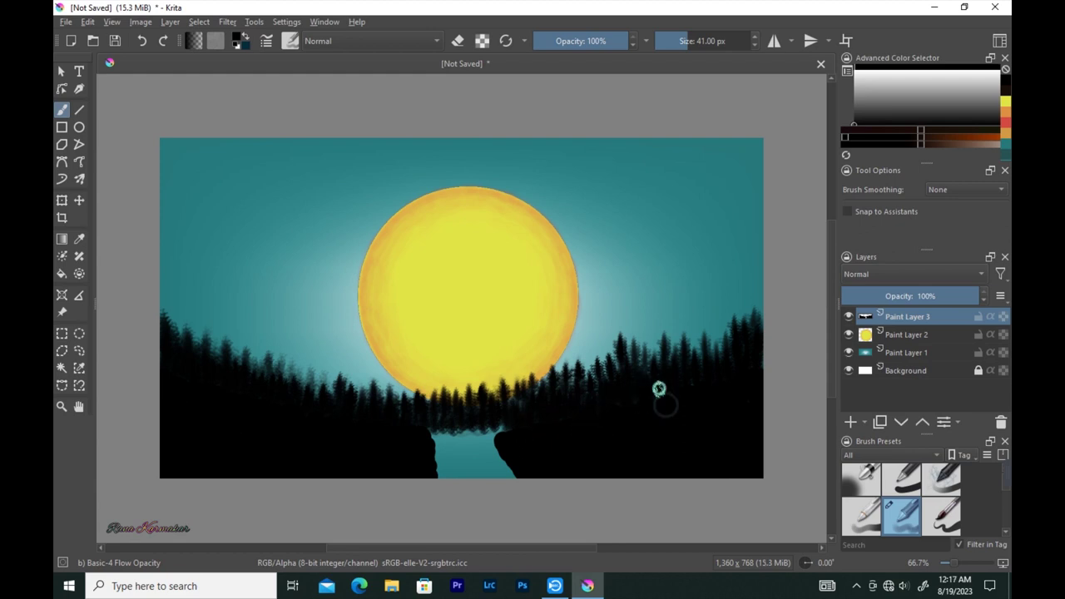
pyautogui.moveTo(479, 421); pyautogui.dragTo(450, 423)
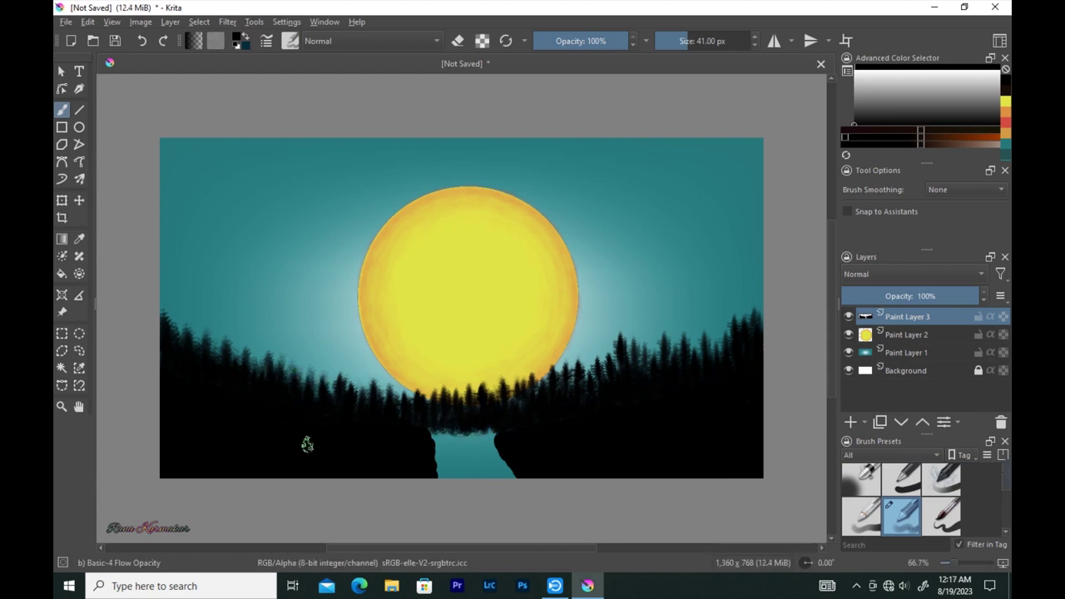
pyautogui.click(850, 421)
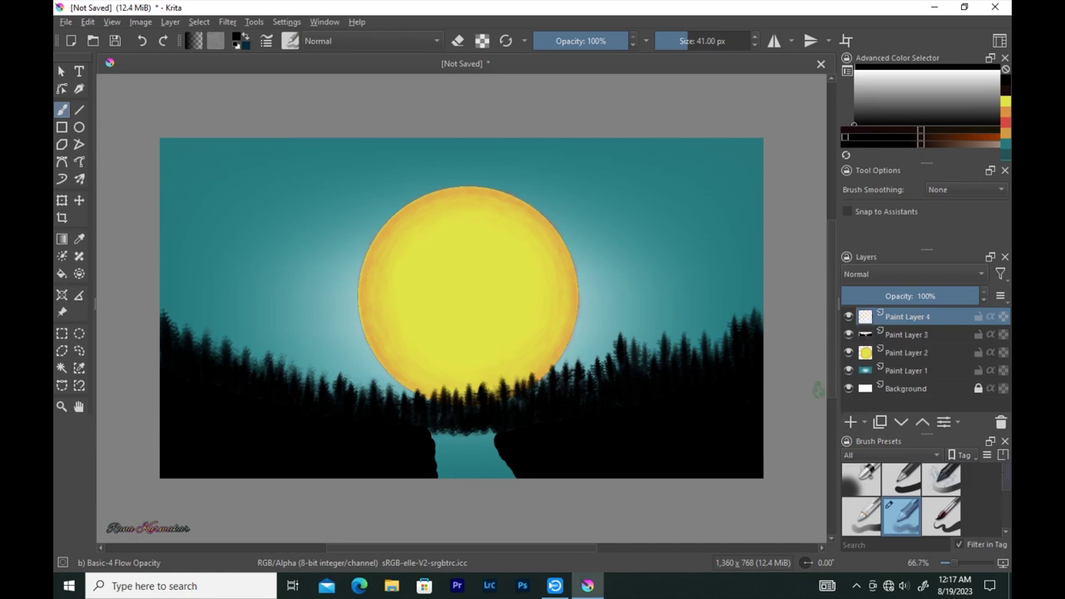
# Review the brush's Size, Ratio and Spacing settings in the Brush Editor
pyautogui.click(267, 41)
pyautogui.click(243, 190)
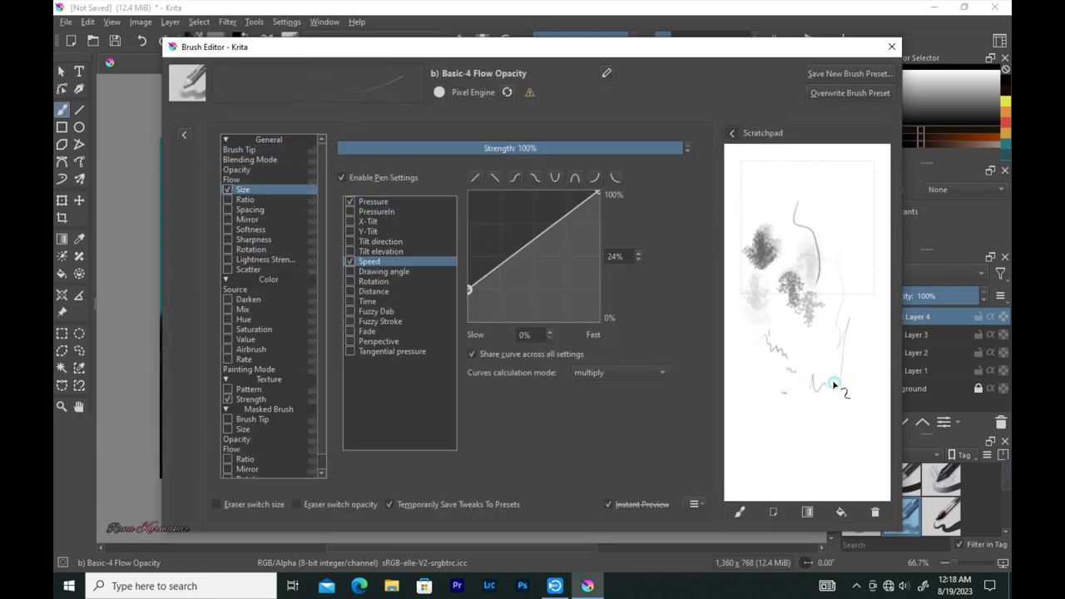
pyautogui.click(275, 199)
pyautogui.click(250, 210)
pyautogui.click(891, 47)
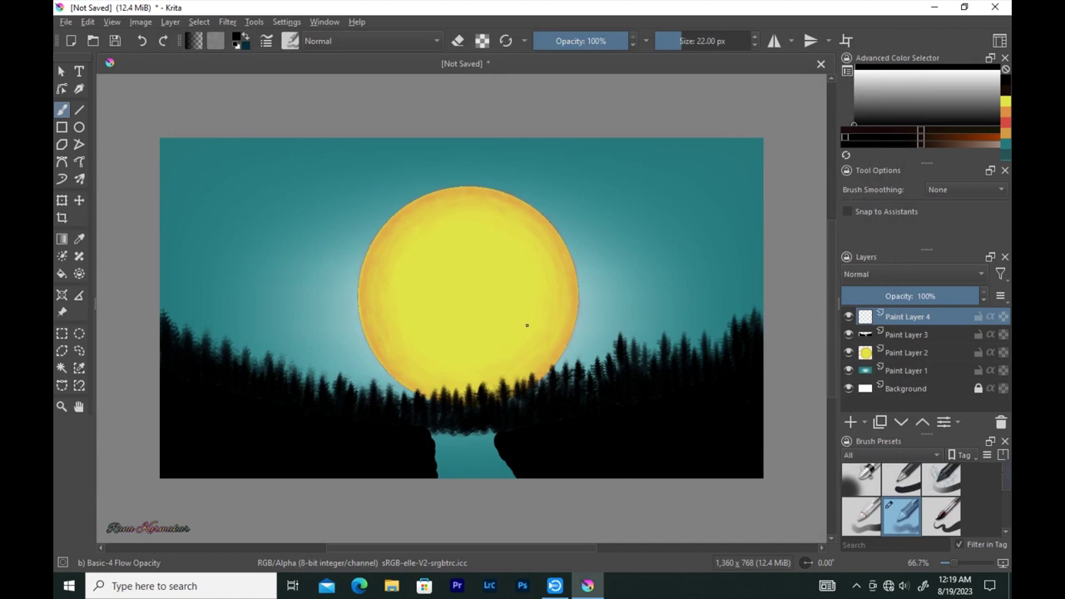
# Paint a long dark grey trunk through the moon's left side, thickening its top at 30 px
pyautogui.click(867, 116)
pyautogui.moveTo(374, 181)
pyautogui.mouseDown()
pyautogui.moveTo(410, 397)
pyautogui.moveTo(431, 456)
pyautogui.mouseUp()
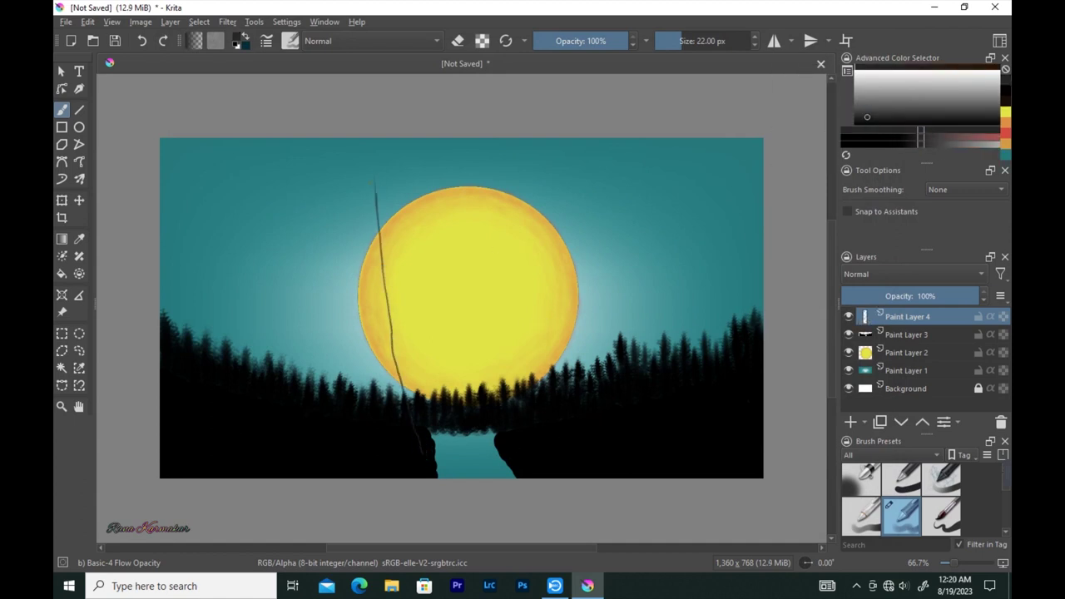
pyautogui.press(']')
pyautogui.press(']')
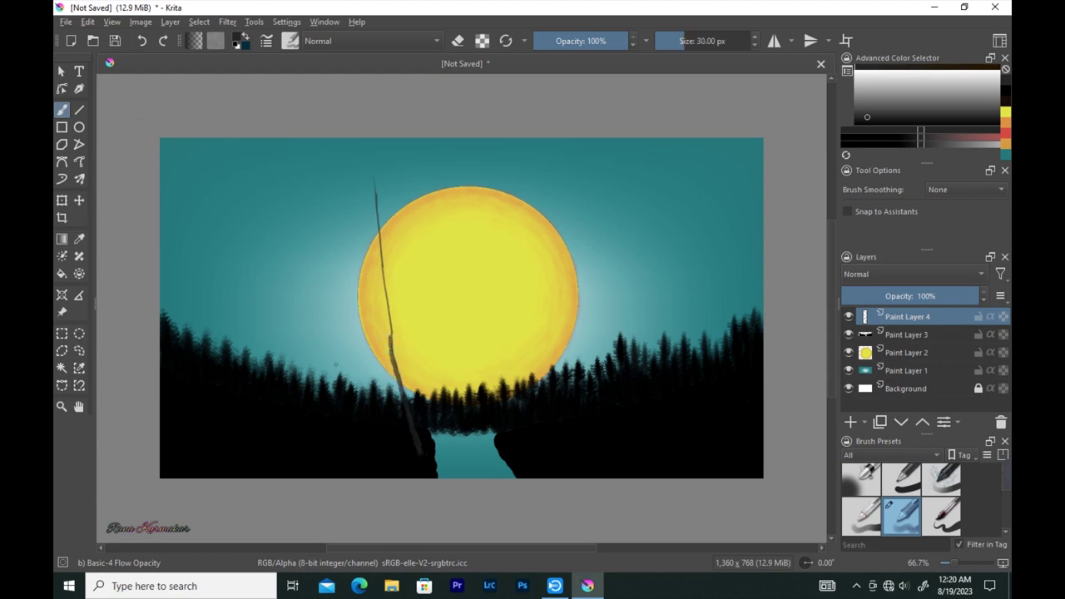
pyautogui.moveTo(381, 275); pyautogui.dragTo(374, 209)
pyautogui.click(290, 41)
pyautogui.click(416, 197)
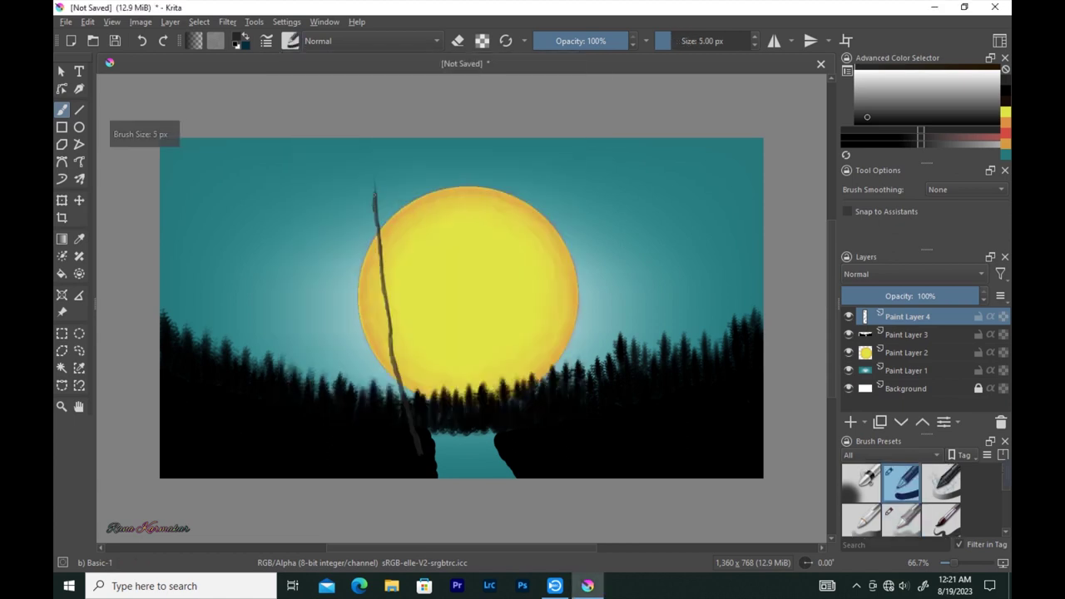
# Extend the first trunk to the top edge and add long branches beside it at 5 px
pyautogui.moveTo(390, 352); pyautogui.dragTo(411, 429)
pyautogui.moveTo(374, 191); pyautogui.dragTo(371, 138)
pyautogui.moveTo(330, 167); pyautogui.dragTo(400, 391)
pyautogui.moveTo(329, 168)
pyautogui.mouseDown()
pyautogui.moveTo(321, 138)
pyautogui.moveTo(394, 372)
pyautogui.mouseUp()
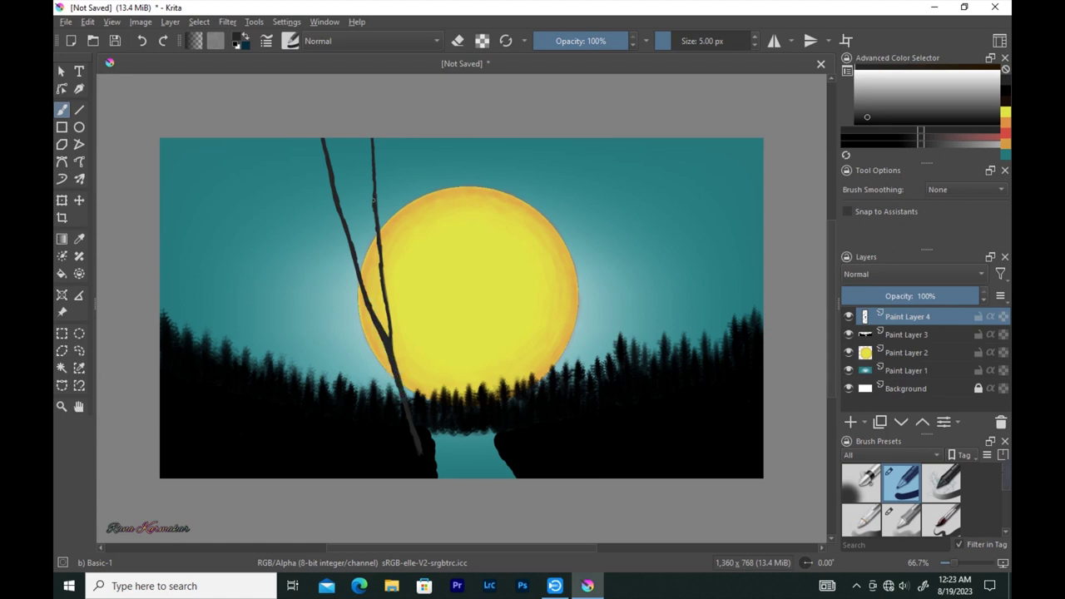
pyautogui.moveTo(371, 148); pyautogui.dragTo(388, 324)
pyautogui.moveTo(381, 272); pyautogui.dragTo(388, 333)
pyautogui.moveTo(220, 139)
pyautogui.mouseDown()
pyautogui.moveTo(401, 404)
pyautogui.moveTo(349, 348)
pyautogui.mouseUp()
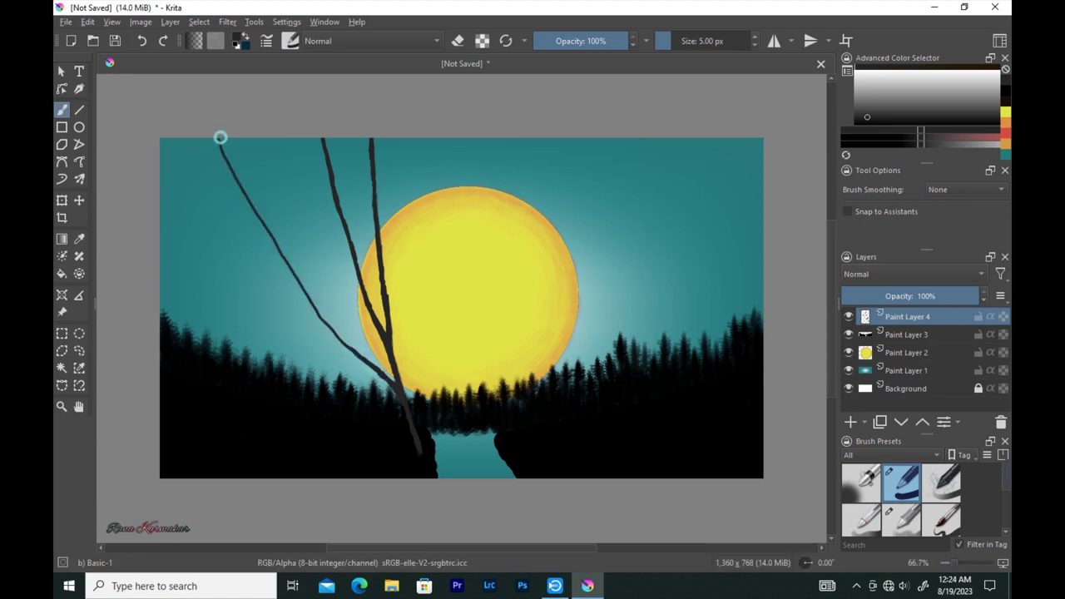
pyautogui.moveTo(226, 155)
pyautogui.mouseDown()
pyautogui.moveTo(321, 312)
pyautogui.moveTo(393, 384)
pyautogui.mouseUp()
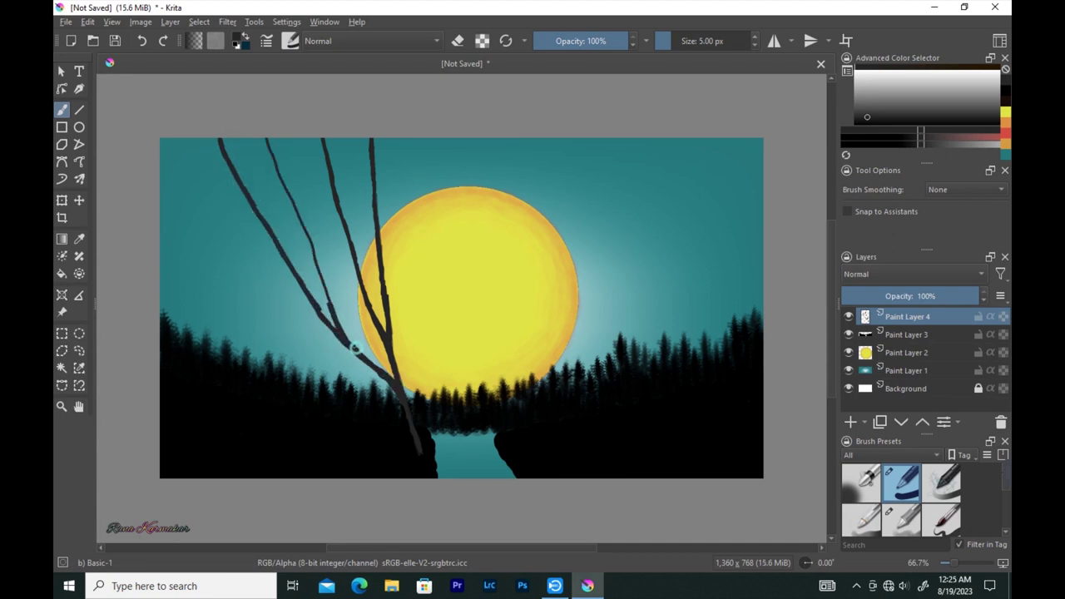
# Add thin 4 px branches near the top and thicken the left branch and trunk base
pyautogui.press('[')
pyautogui.moveTo(328, 303); pyautogui.dragTo(336, 329)
pyautogui.moveTo(401, 399)
pyautogui.mouseDown()
pyautogui.moveTo(409, 430)
pyautogui.moveTo(393, 384)
pyautogui.mouseUp()
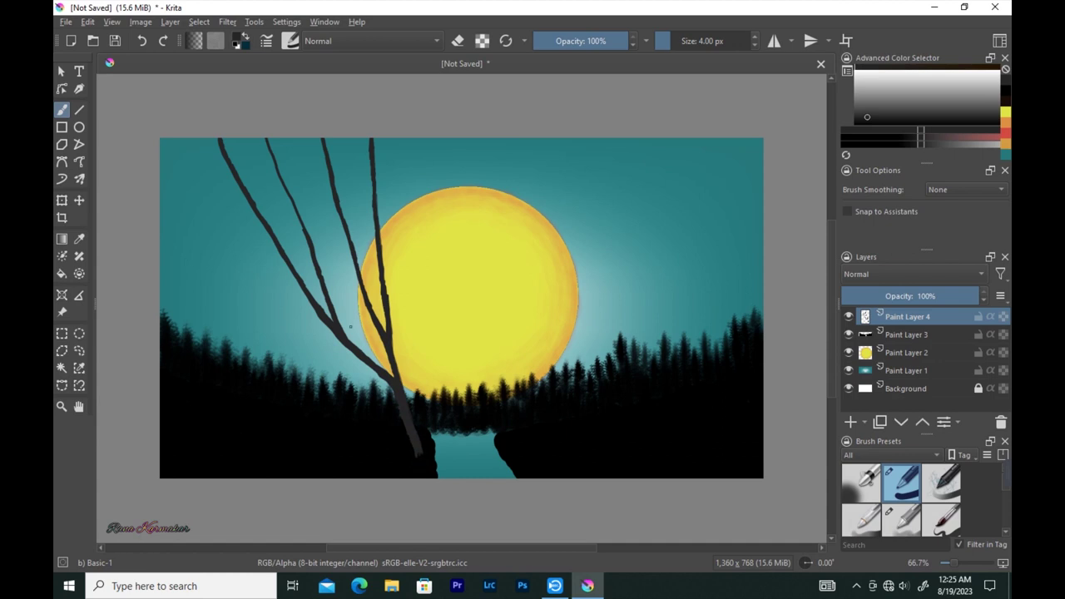
pyautogui.moveTo(258, 163); pyautogui.dragTo(306, 233)
pyautogui.moveTo(313, 165); pyautogui.dragTo(352, 233)
pyautogui.moveTo(354, 139); pyautogui.dragTo(379, 219)
pyautogui.moveTo(198, 138); pyautogui.dragTo(266, 223)
# Erase to thin branches near the moon's edge, then touch up the trunk base
pyautogui.press('e')
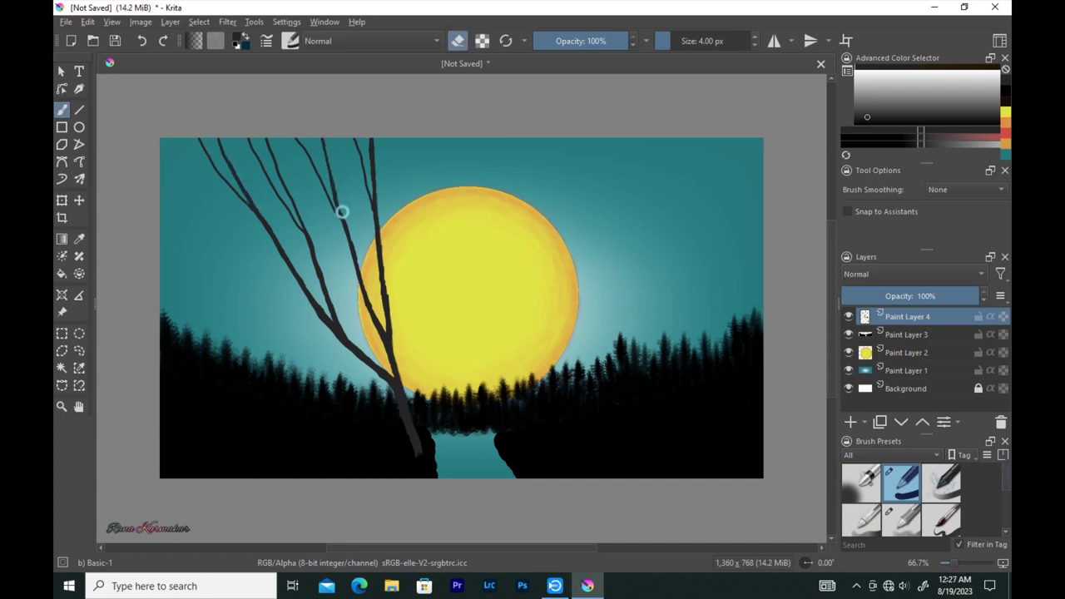
pyautogui.moveTo(326, 148); pyautogui.dragTo(338, 201)
pyautogui.moveTo(374, 141)
pyautogui.mouseDown()
pyautogui.moveTo(381, 249)
pyautogui.moveTo(377, 222)
pyautogui.mouseUp()
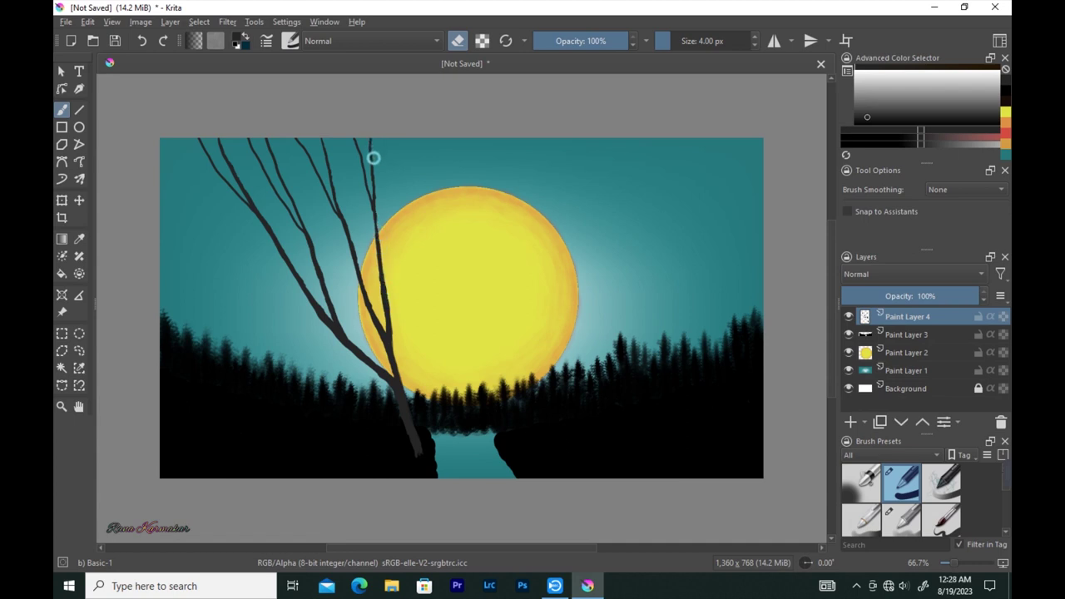
pyautogui.press('e')
pyautogui.moveTo(409, 440); pyautogui.dragTo(411, 446)
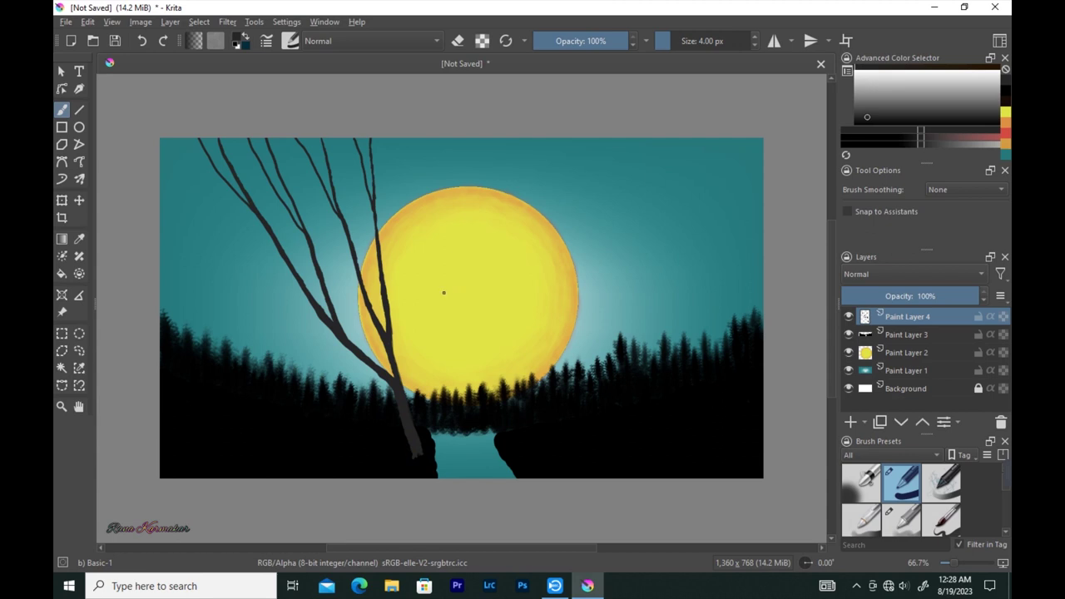
# Draw a second tree trunk through the moon with branches rising to the top
pyautogui.moveTo(511, 456); pyautogui.dragTo(506, 139)
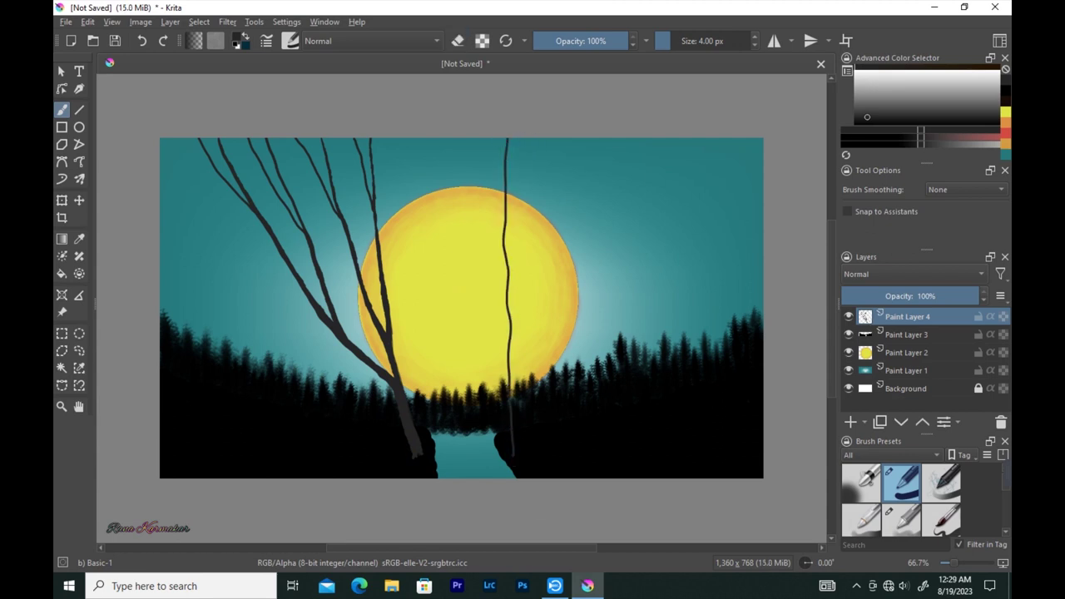
pyautogui.moveTo(510, 392); pyautogui.dragTo(564, 138)
pyautogui.moveTo(512, 282); pyautogui.dragTo(530, 139)
pyautogui.moveTo(510, 393)
pyautogui.mouseDown()
pyautogui.moveTo(516, 452)
pyautogui.moveTo(516, 378)
pyautogui.mouseUp()
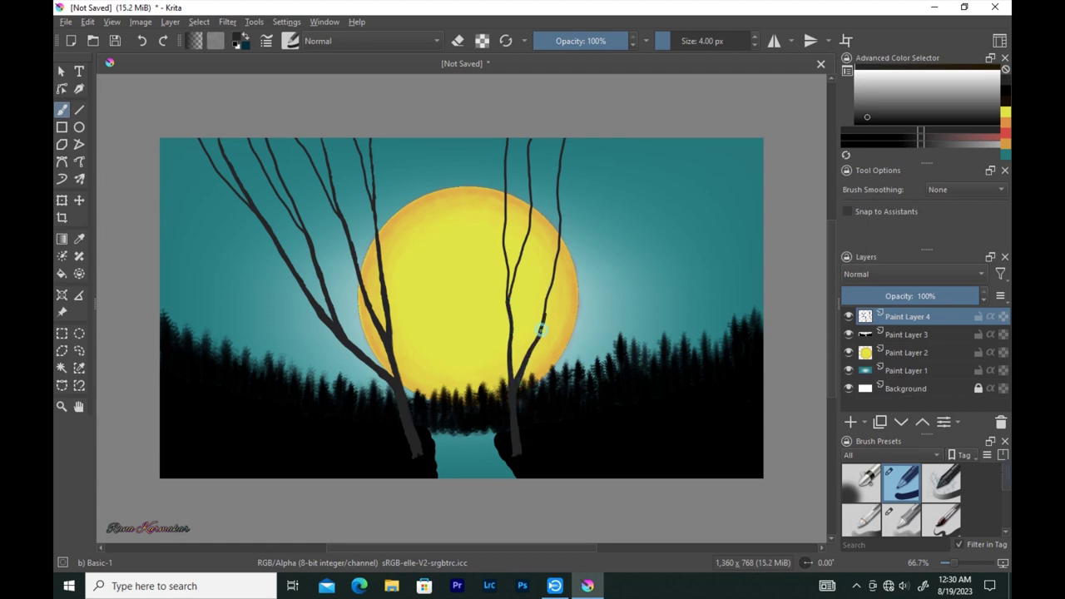
pyautogui.moveTo(483, 139); pyautogui.dragTo(504, 215)
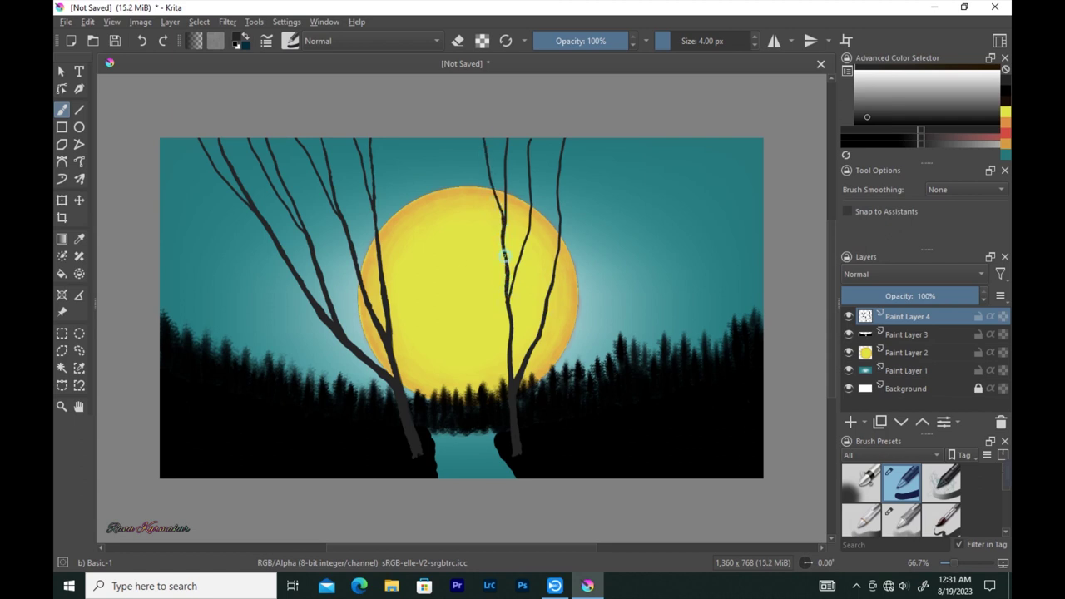
pyautogui.moveTo(507, 303); pyautogui.dragTo(509, 268)
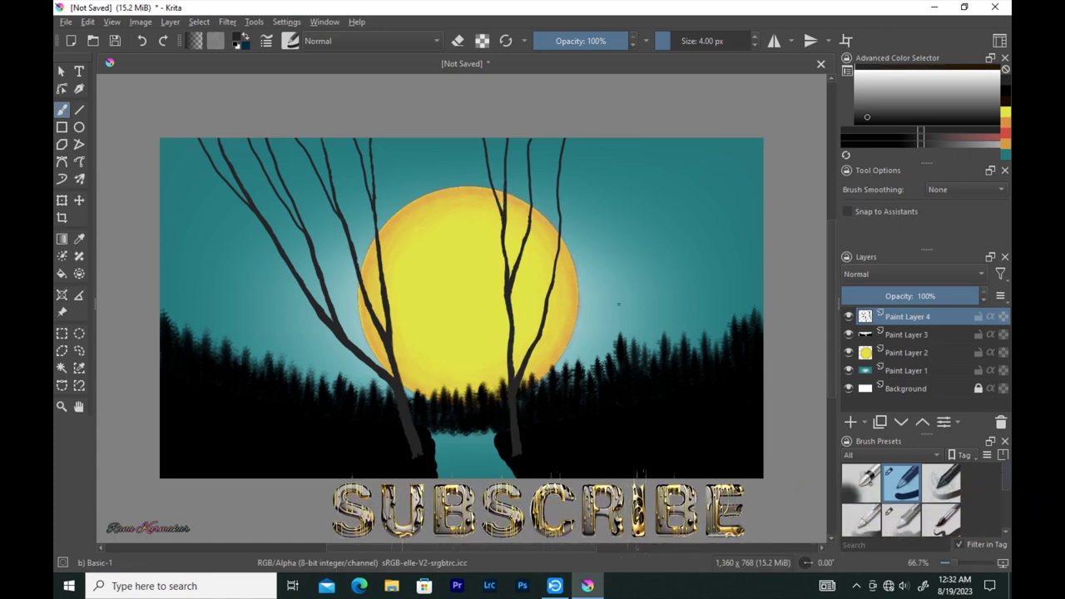
# Sample the moon's yellow and paint rim highlights along both trees' branches
pyautogui.press('p')
pyautogui.click(468, 280)
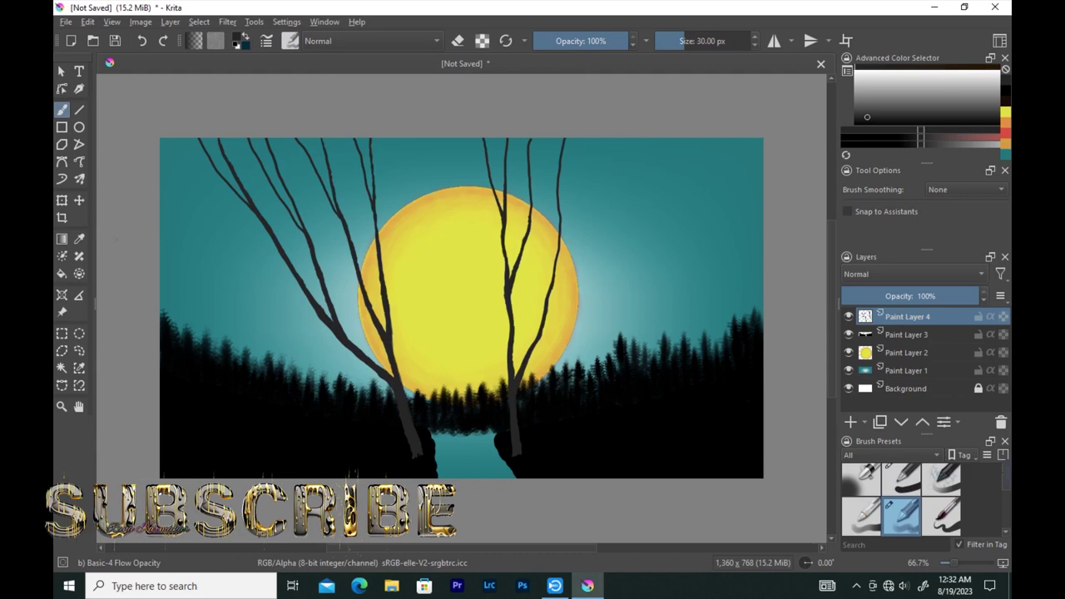
pyautogui.press('b')
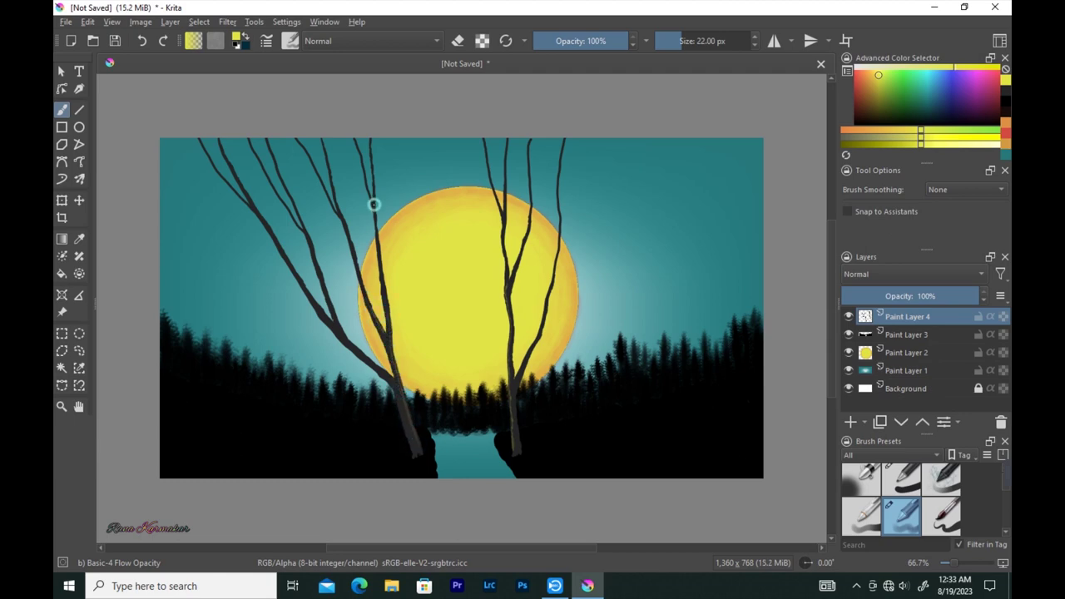
pyautogui.moveTo(370, 143)
pyautogui.mouseDown()
pyautogui.moveTo(370, 187)
pyautogui.moveTo(350, 230)
pyautogui.moveTo(361, 282)
pyautogui.mouseUp()
pyautogui.moveTo(310, 241)
pyautogui.mouseDown()
pyautogui.moveTo(345, 341)
pyautogui.moveTo(376, 366)
pyautogui.mouseUp()
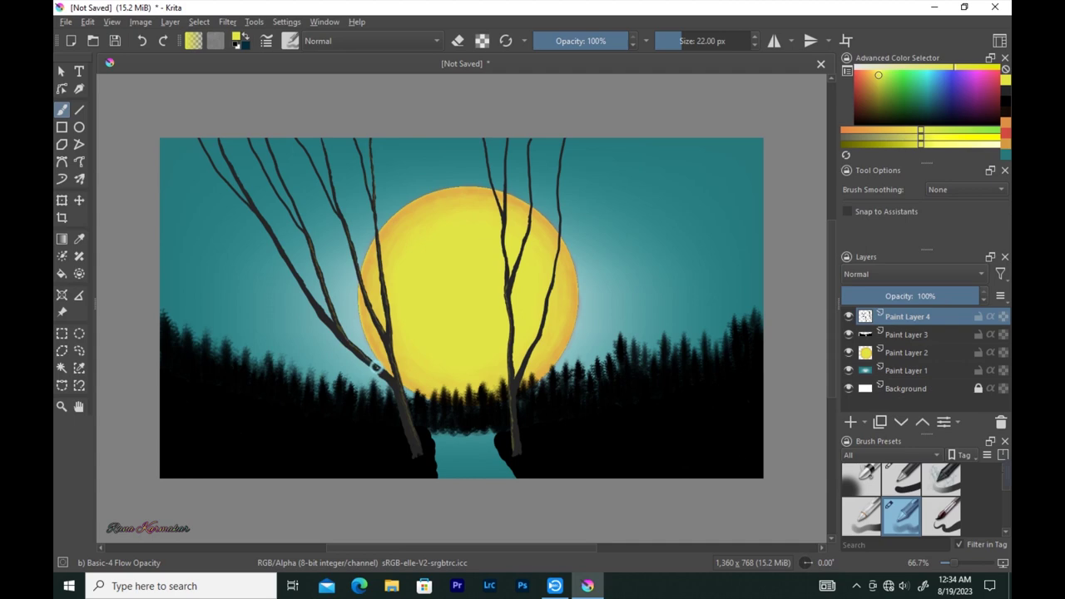
pyautogui.moveTo(304, 285); pyautogui.dragTo(331, 322)
pyautogui.moveTo(261, 215); pyautogui.dragTo(324, 313)
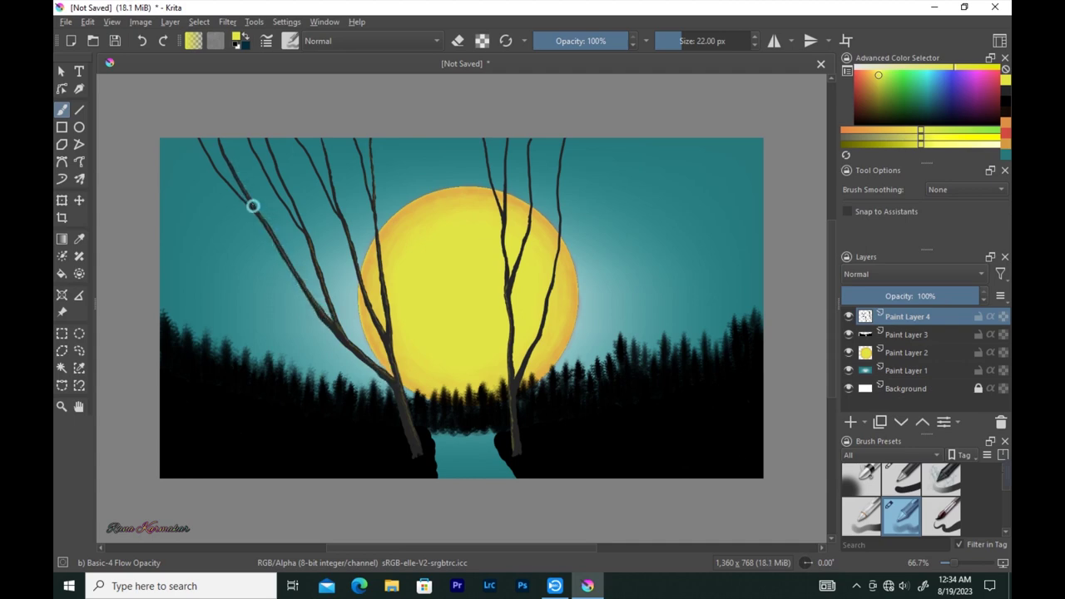
pyautogui.moveTo(223, 151); pyautogui.dragTo(231, 166)
pyautogui.moveTo(506, 155); pyautogui.dragTo(503, 211)
pyautogui.moveTo(506, 278); pyautogui.dragTo(522, 367)
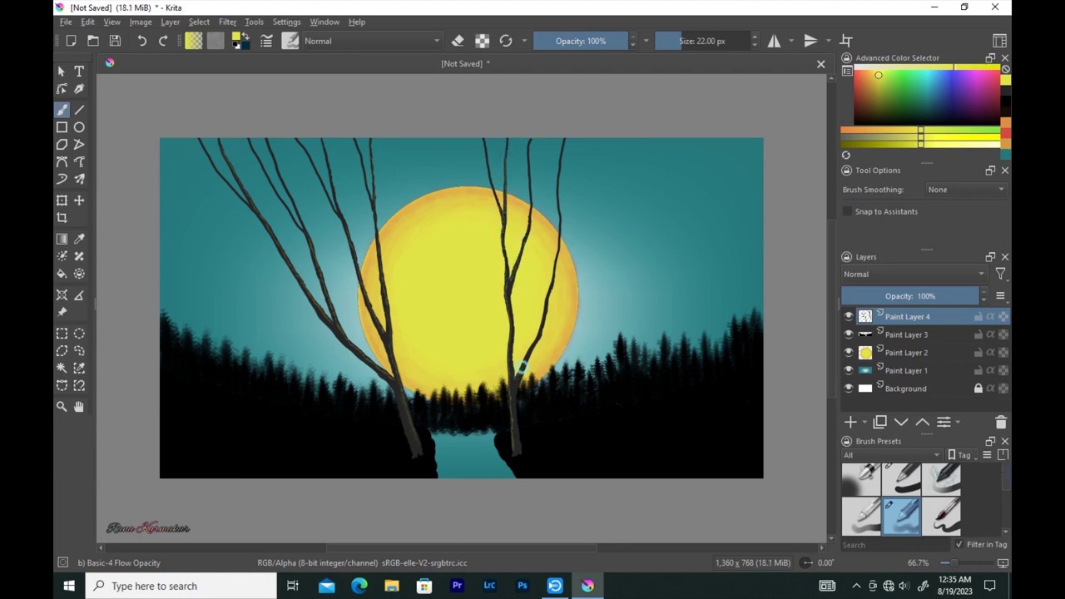
# Pick the 4 px black Basic-1 brush and draw the right tree's first thin branches
pyautogui.keyDown('ctrl'); pyautogui.click(499, 404); pyautogui.keyUp('ctrl')
pyautogui.click(290, 41)
pyautogui.click(509, 87)
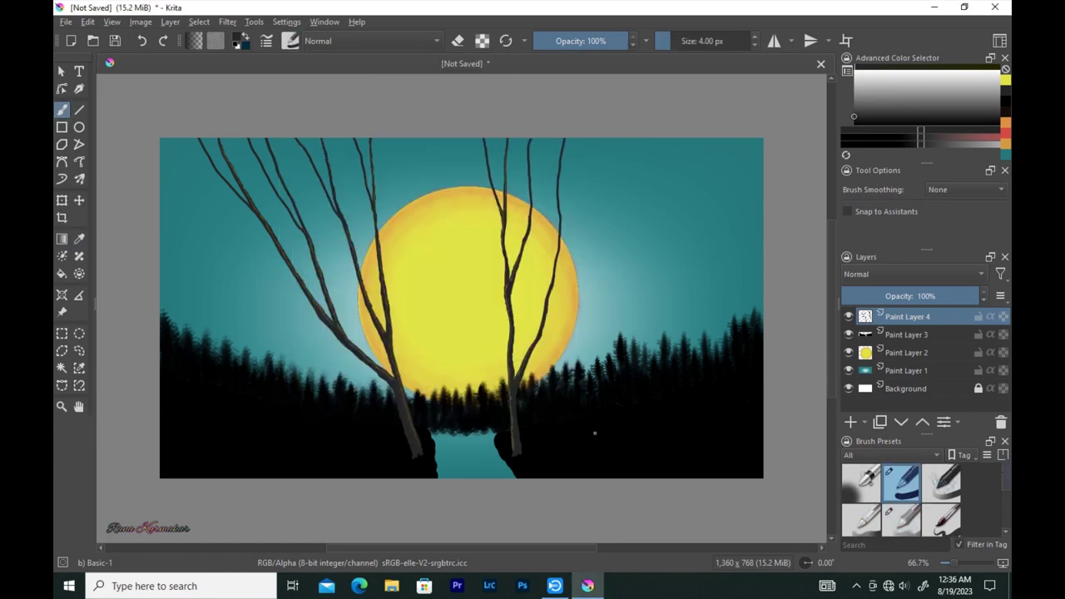
pyautogui.moveTo(603, 139); pyautogui.dragTo(670, 477)
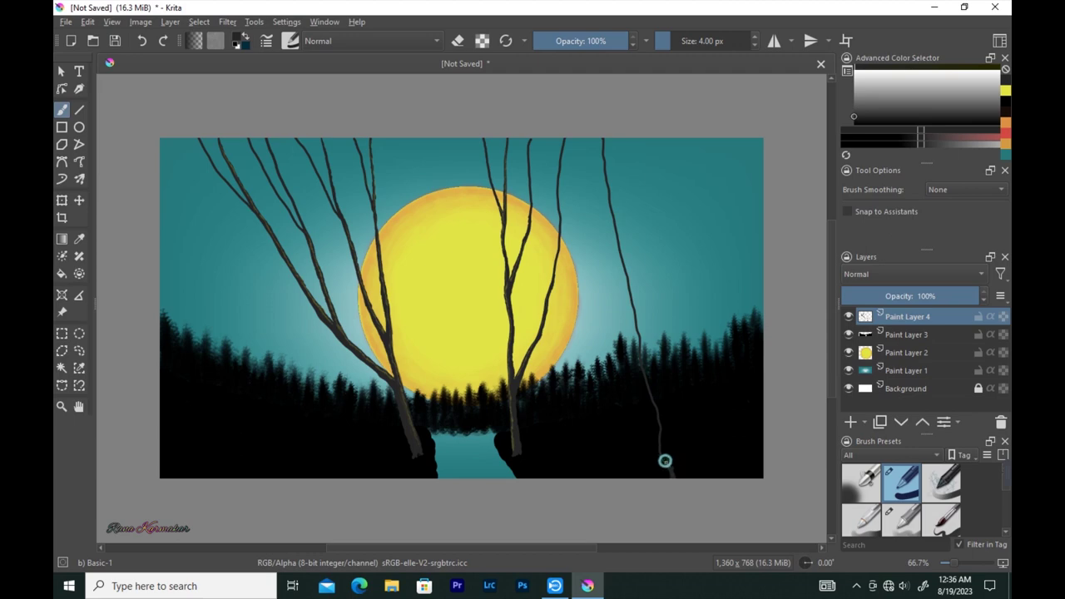
pyautogui.moveTo(660, 430); pyautogui.dragTo(678, 473)
pyautogui.moveTo(759, 155)
pyautogui.mouseDown()
pyautogui.moveTo(704, 325)
pyautogui.moveTo(683, 469)
pyautogui.moveTo(731, 258)
pyautogui.mouseUp()
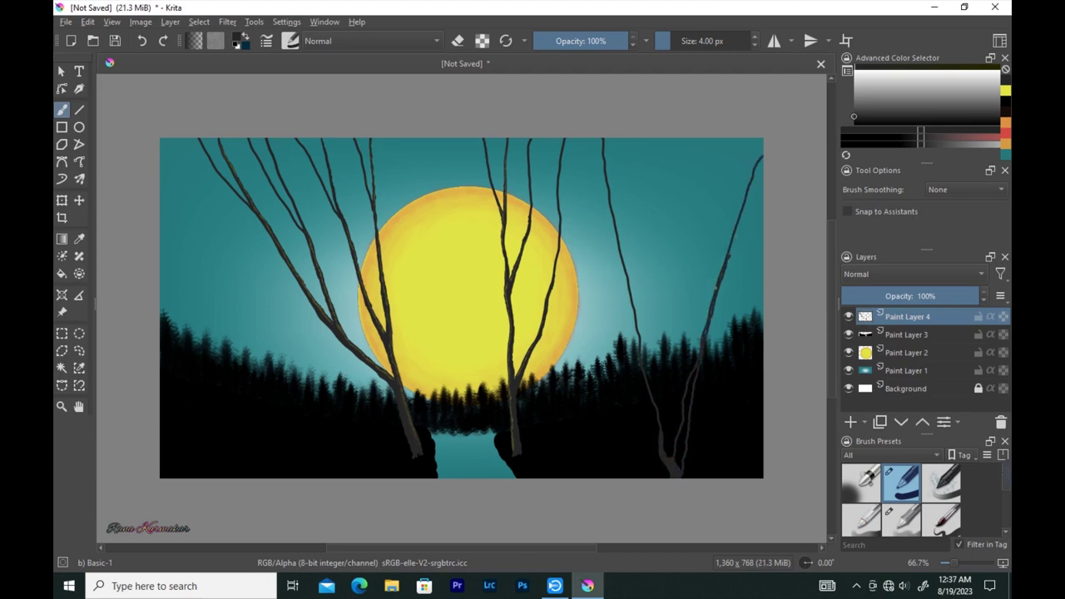
# Thicken the right tree's branch and fork a twig up to the right edge
pyautogui.moveTo(686, 383)
pyautogui.mouseDown()
pyautogui.moveTo(670, 390)
pyautogui.moveTo(690, 397)
pyautogui.moveTo(680, 480)
pyautogui.mouseUp()
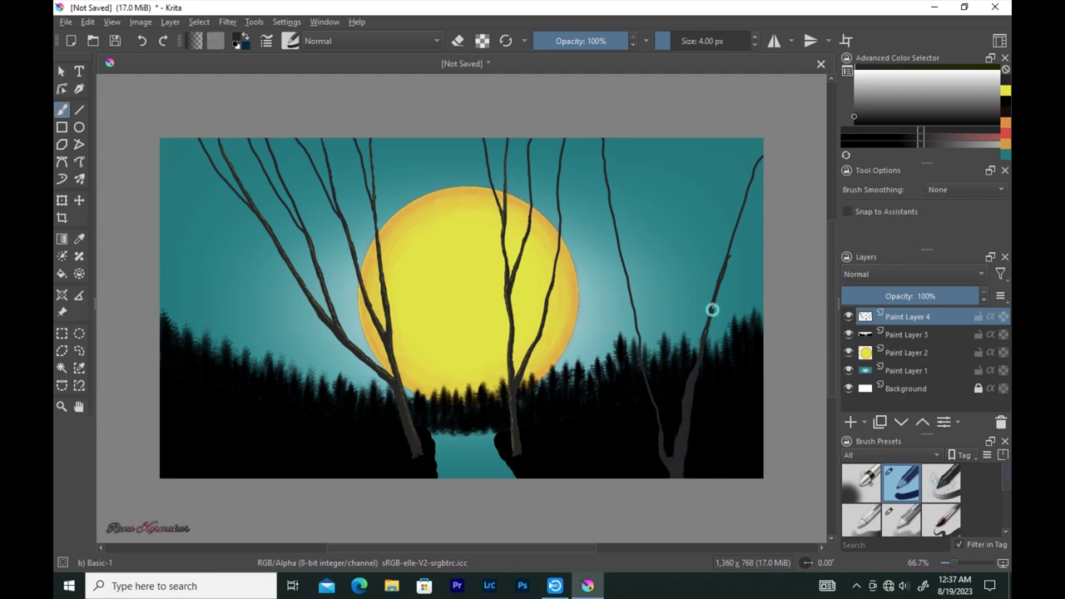
pyautogui.moveTo(737, 221); pyautogui.dragTo(700, 353)
pyautogui.moveTo(728, 265); pyautogui.dragTo(770, 194)
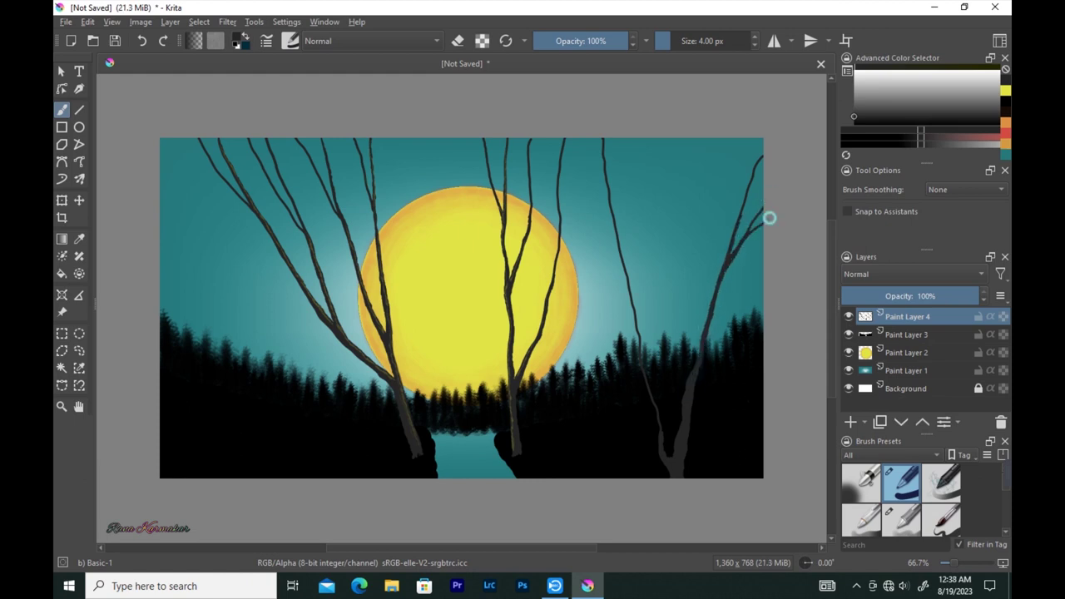
pyautogui.moveTo(728, 248); pyautogui.dragTo(744, 212)
pyautogui.moveTo(757, 164); pyautogui.dragTo(743, 198)
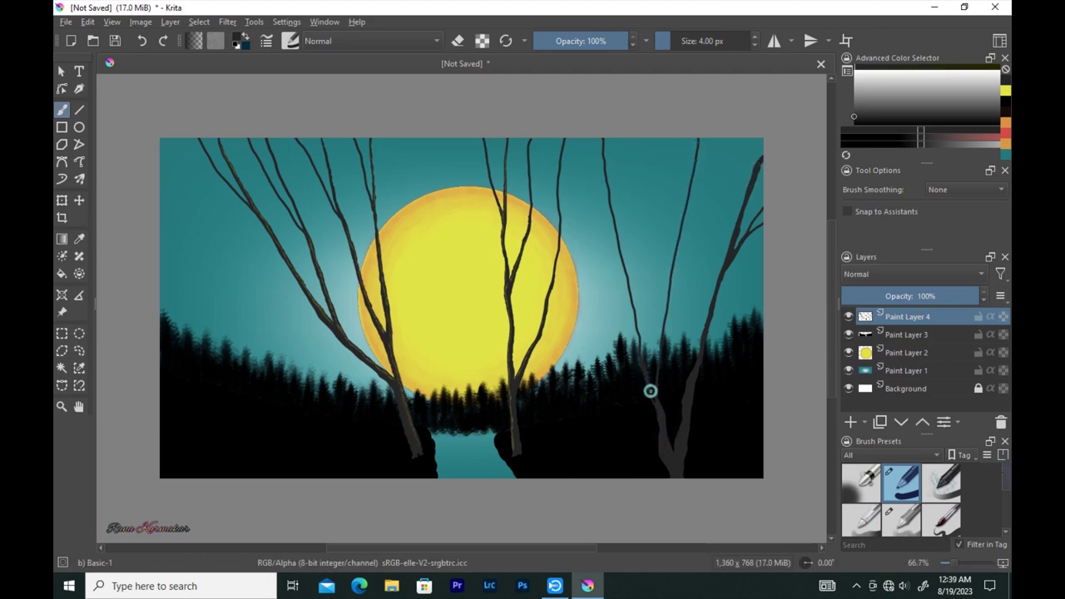
# Add more branches reaching the top edge and thicken the right tree's trunk and base
pyautogui.moveTo(657, 138); pyautogui.dragTo(663, 309)
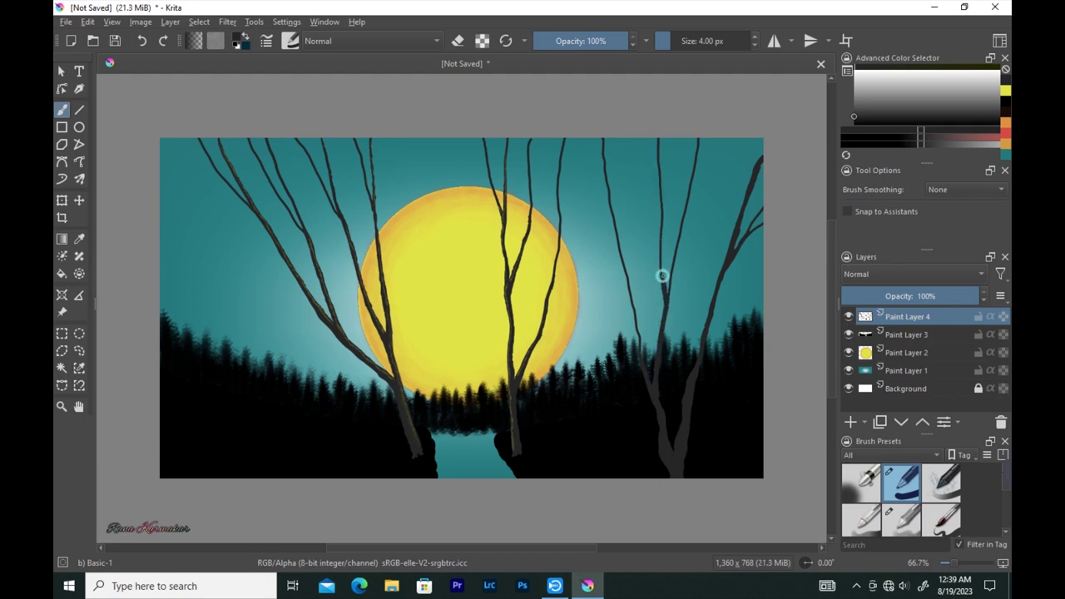
pyautogui.moveTo(673, 264); pyautogui.dragTo(721, 141)
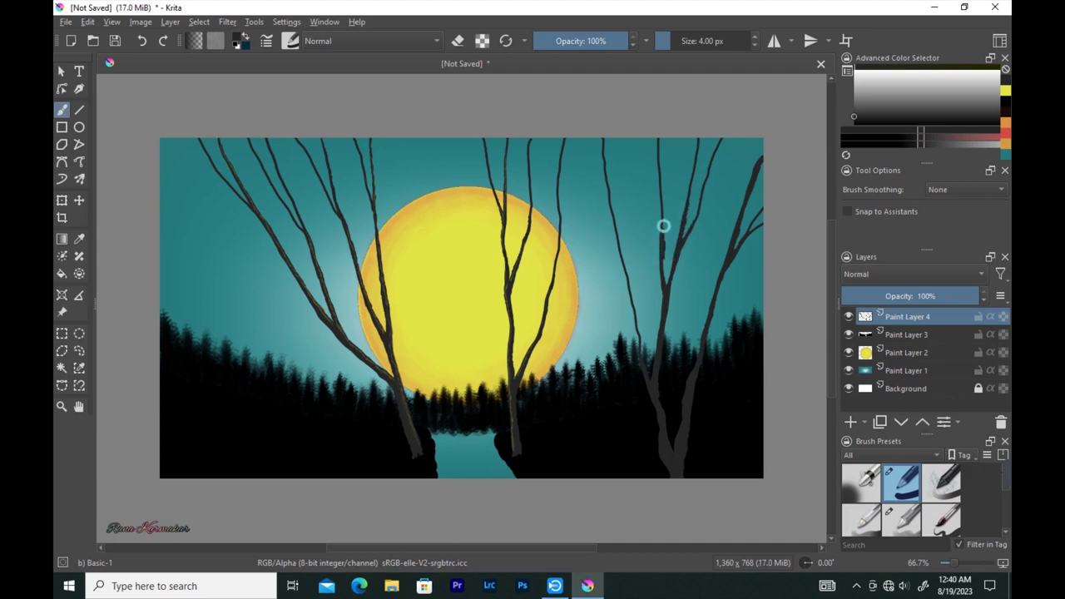
pyautogui.moveTo(666, 281)
pyautogui.mouseDown()
pyautogui.moveTo(655, 353)
pyautogui.moveTo(642, 363)
pyautogui.moveTo(646, 133)
pyautogui.mouseUp()
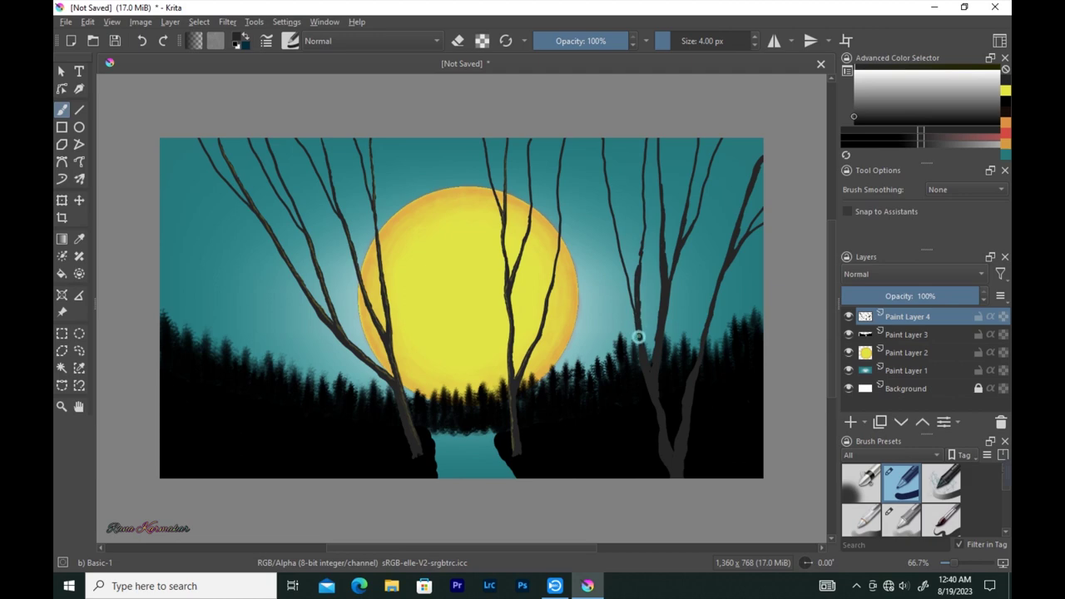
pyautogui.moveTo(637, 316)
pyautogui.mouseDown()
pyautogui.moveTo(616, 223)
pyautogui.moveTo(644, 347)
pyautogui.mouseUp()
pyautogui.moveTo(645, 140); pyautogui.dragTo(634, 288)
pyautogui.moveTo(673, 459); pyautogui.dragTo(662, 443)
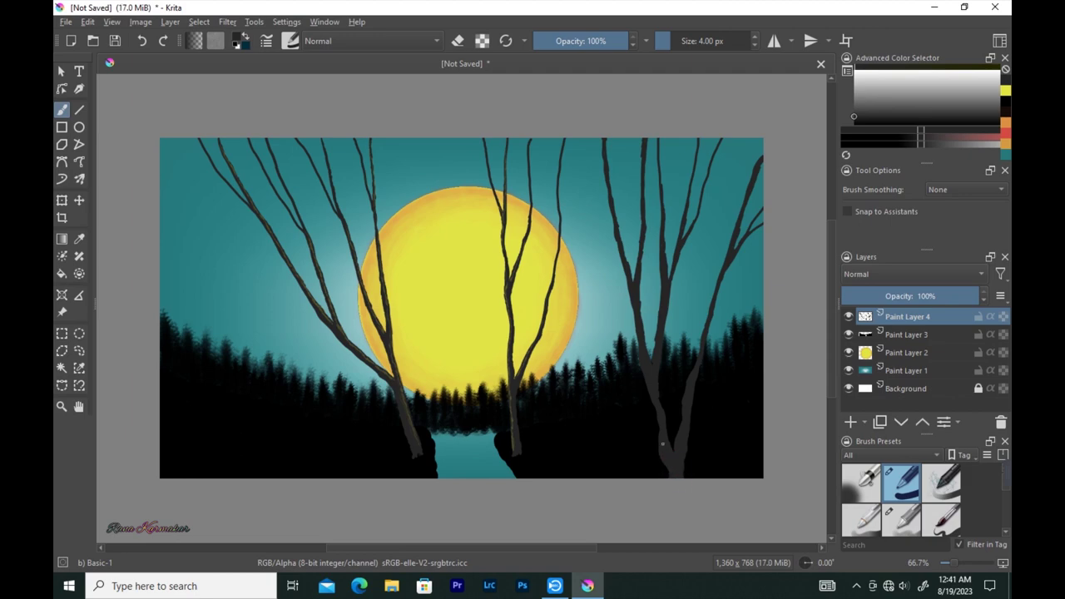
pyautogui.click(263, 46)
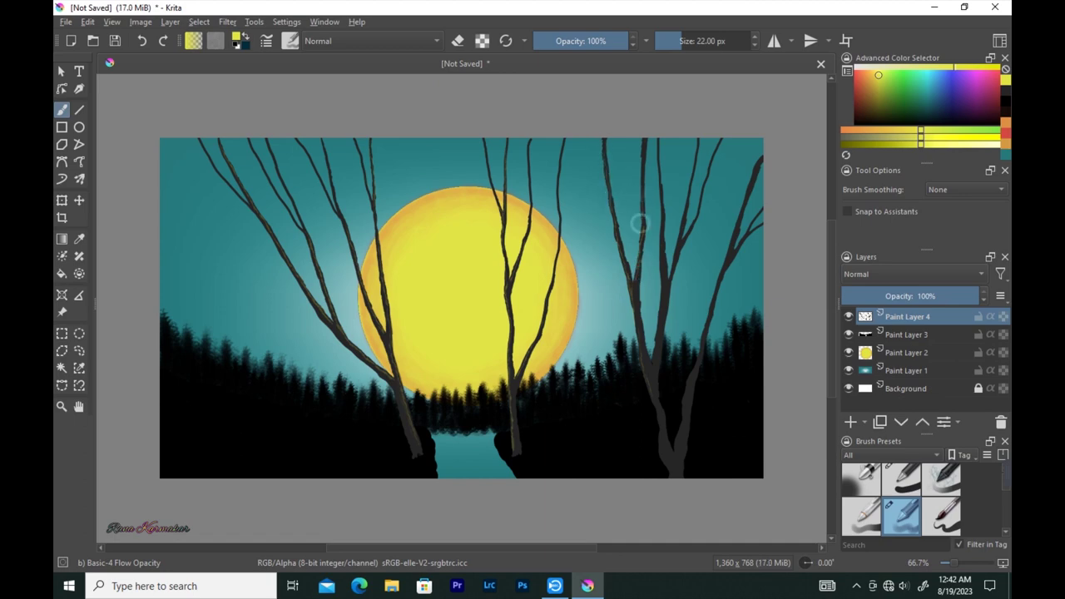
# Rim the right tree with yellow moonlight and shade the right and middle trees with sky teal
pyautogui.moveTo(656, 334); pyautogui.dragTo(685, 219)
pyautogui.moveTo(697, 366); pyautogui.dragTo(669, 473)
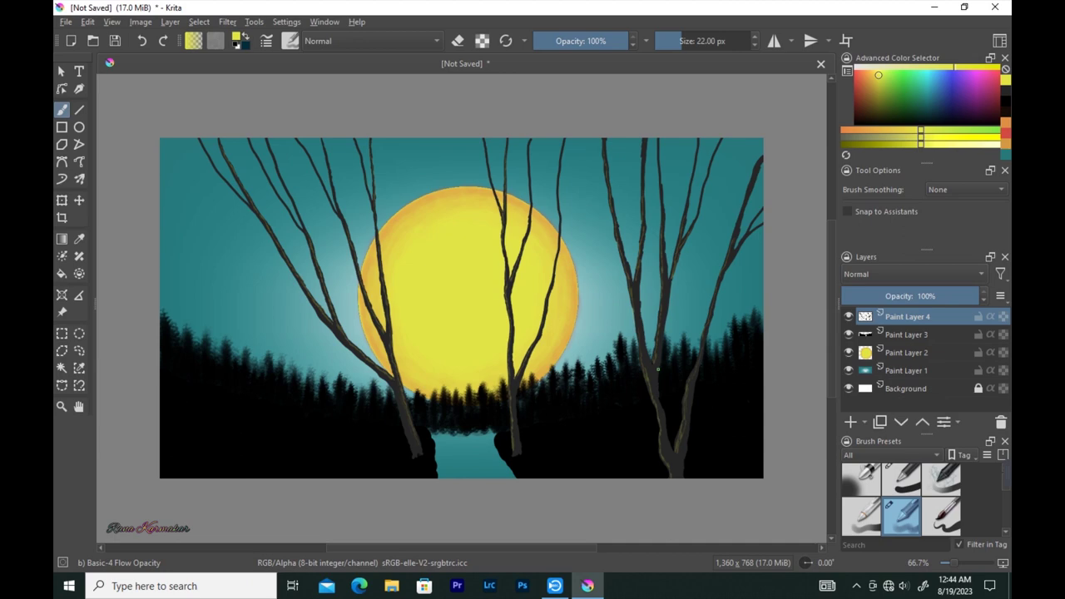
pyautogui.keyDown('ctrl'); pyautogui.click(647, 381); pyautogui.keyUp('ctrl')
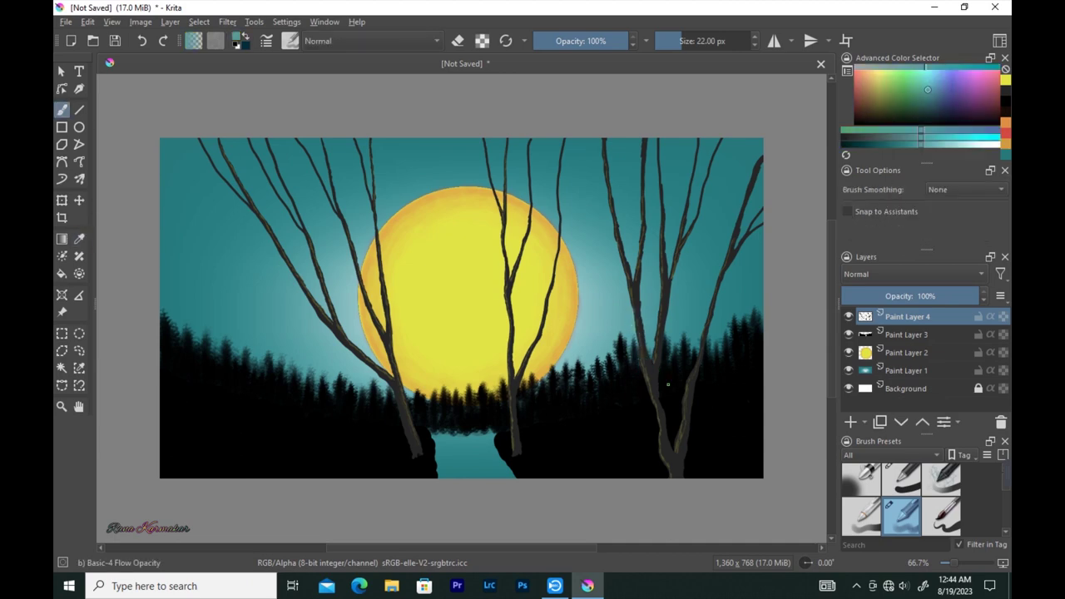
pyautogui.moveTo(649, 390)
pyautogui.mouseDown()
pyautogui.moveTo(629, 316)
pyautogui.moveTo(663, 279)
pyautogui.mouseUp()
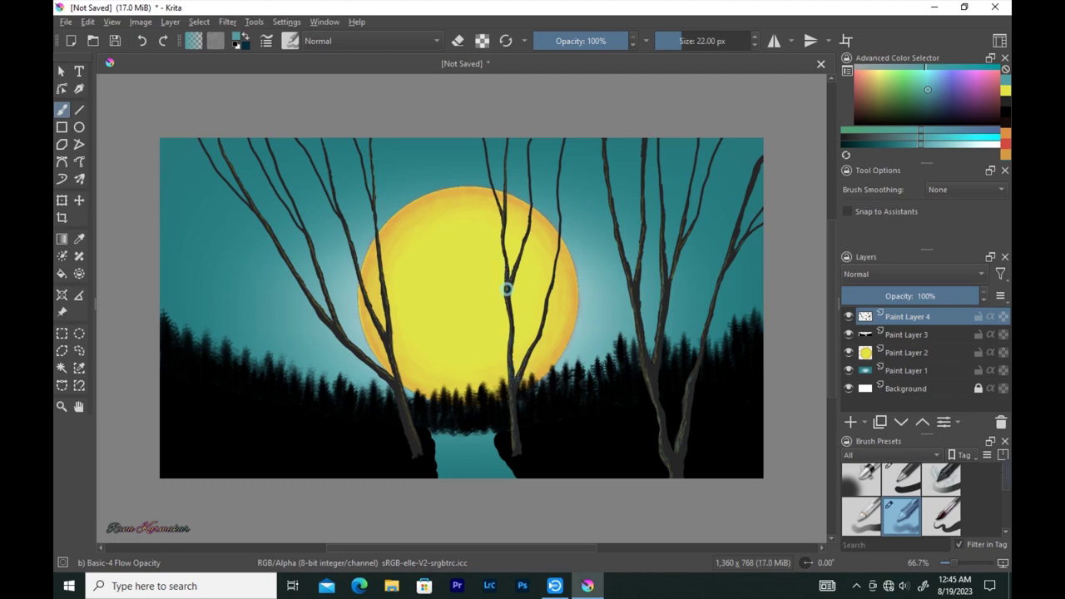
pyautogui.moveTo(401, 391); pyautogui.dragTo(373, 314)
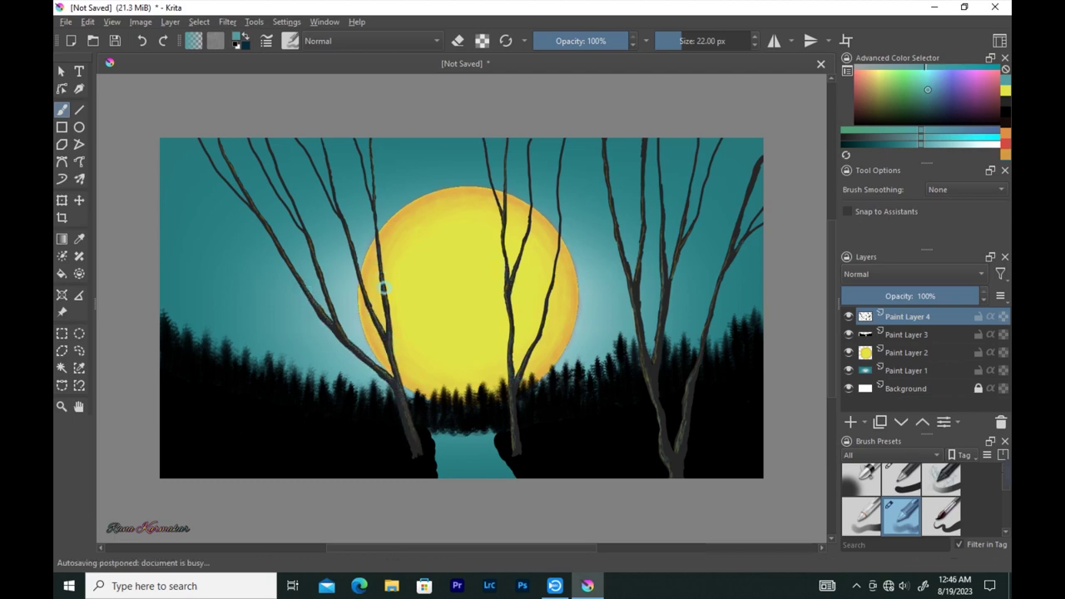
pyautogui.press('p')
pyautogui.click(683, 452)
pyautogui.click(291, 40)
# Paint a thin dark 4 px tree with branches at the left edge
pyautogui.click(527, 93)
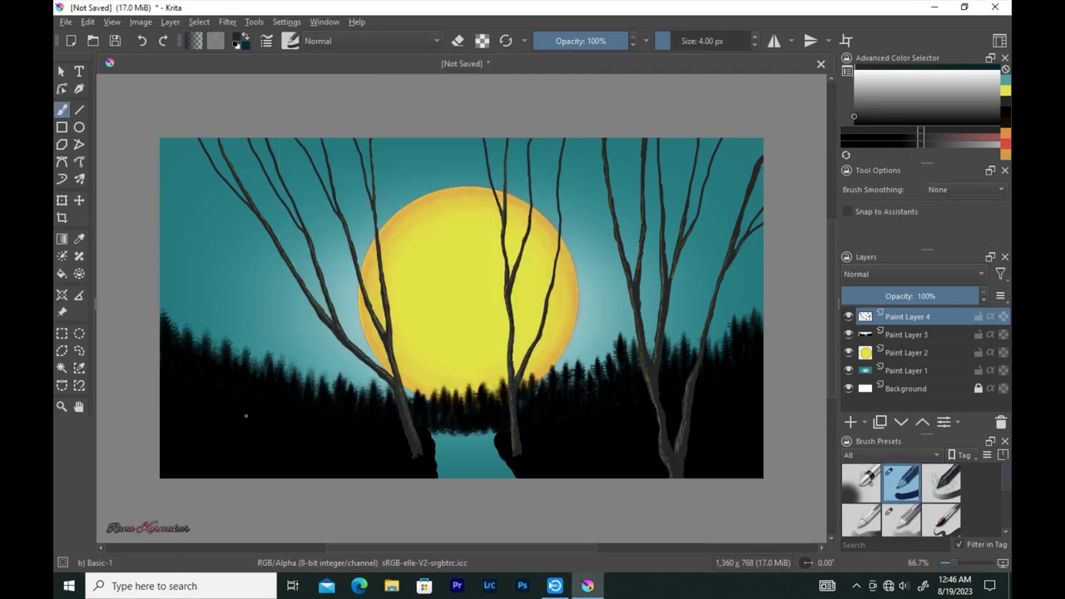
pyautogui.moveTo(234, 478); pyautogui.dragTo(194, 138)
pyautogui.moveTo(162, 213); pyautogui.dragTo(226, 435)
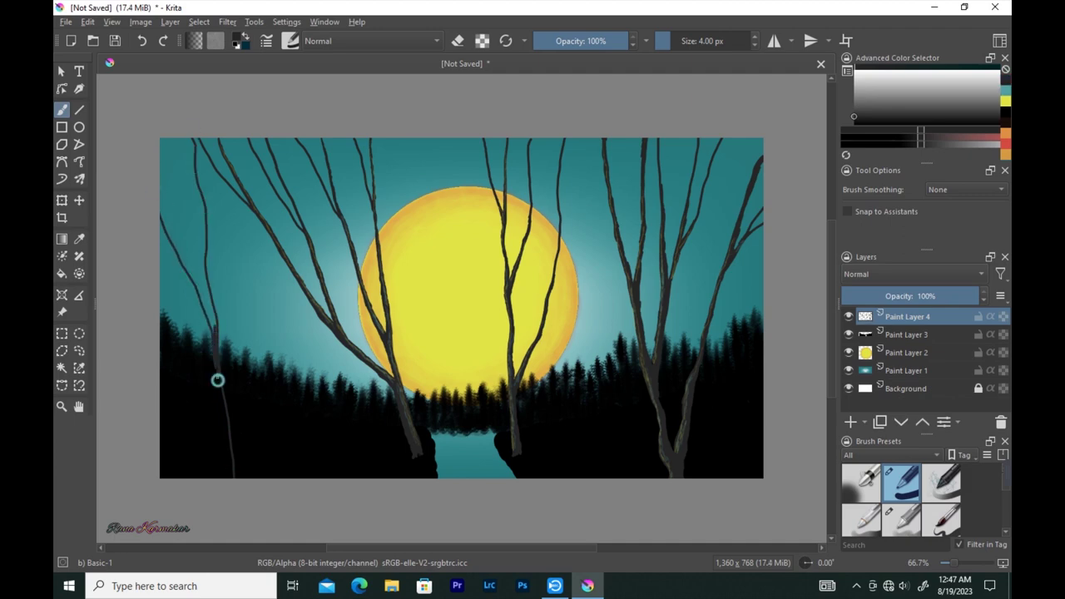
pyautogui.moveTo(163, 330); pyautogui.dragTo(232, 475)
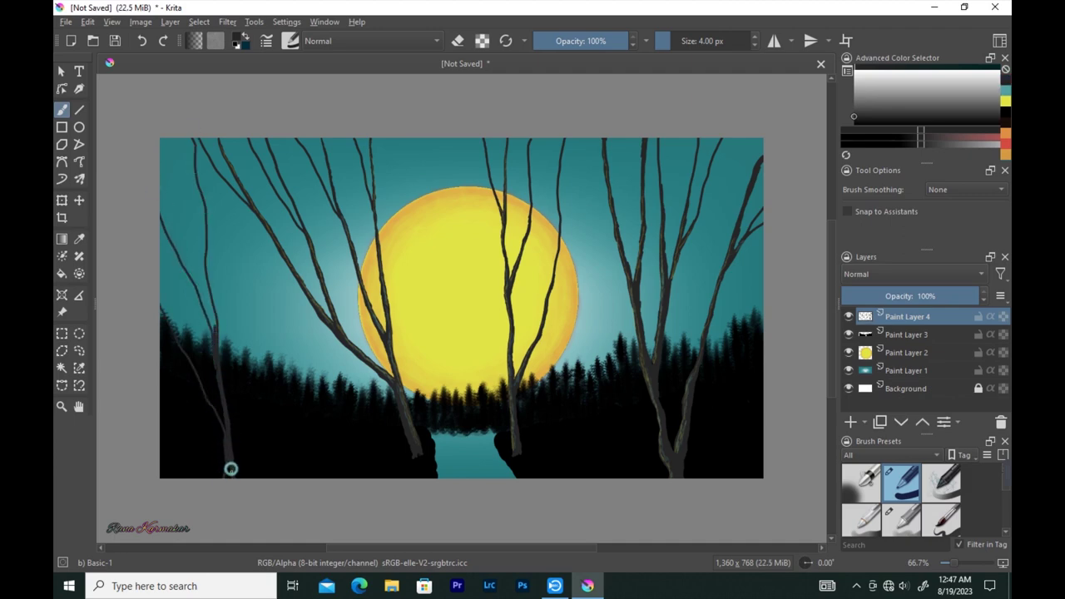
pyautogui.moveTo(207, 398); pyautogui.dragTo(224, 421)
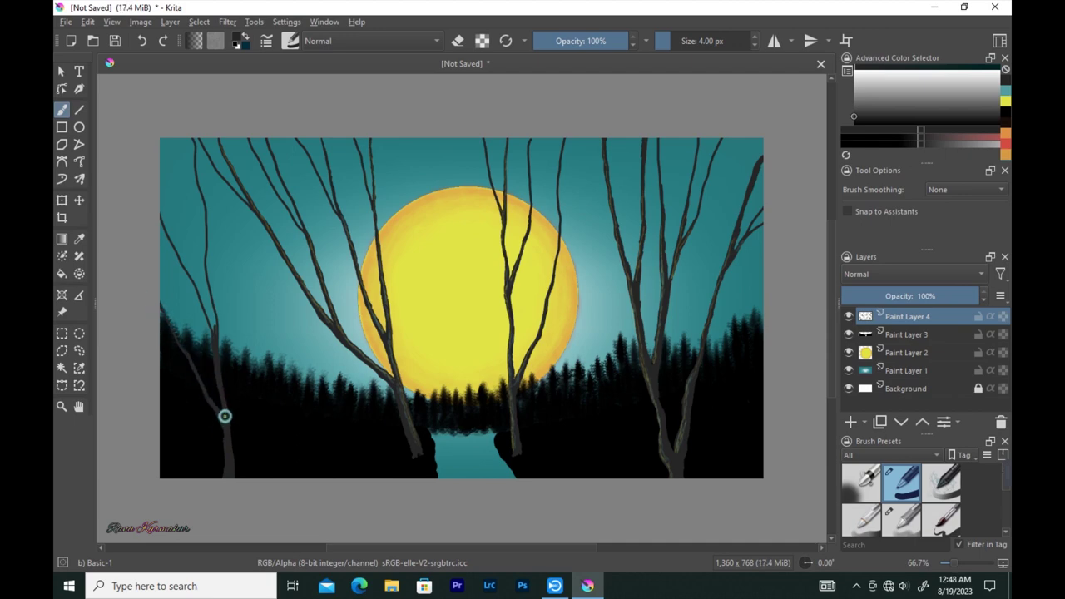
pyautogui.moveTo(203, 271); pyautogui.dragTo(212, 318)
pyautogui.moveTo(162, 139); pyautogui.dragTo(193, 228)
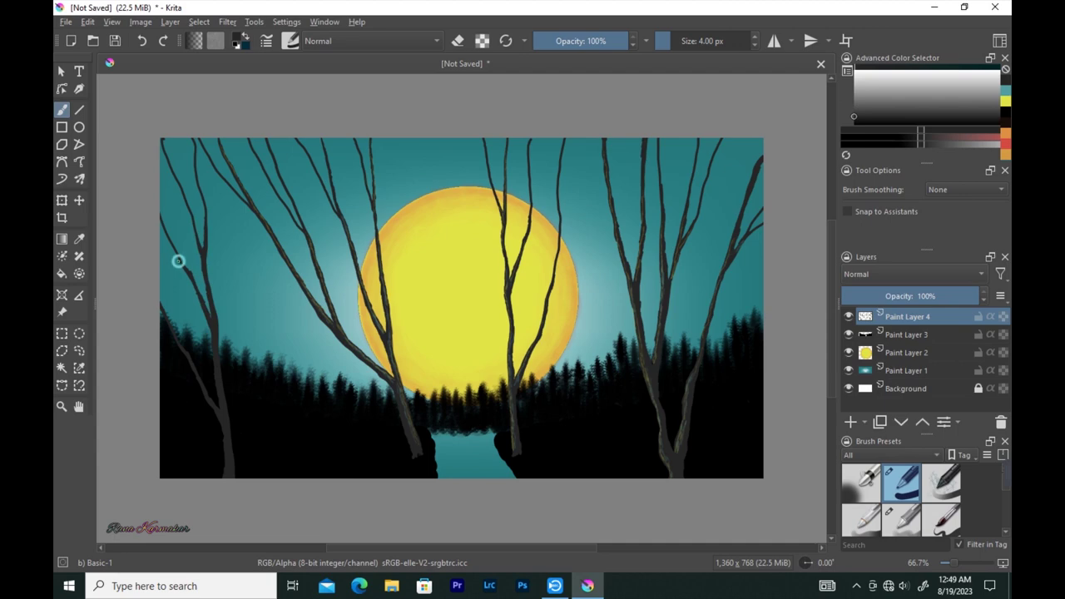
pyautogui.moveTo(204, 249); pyautogui.dragTo(170, 223)
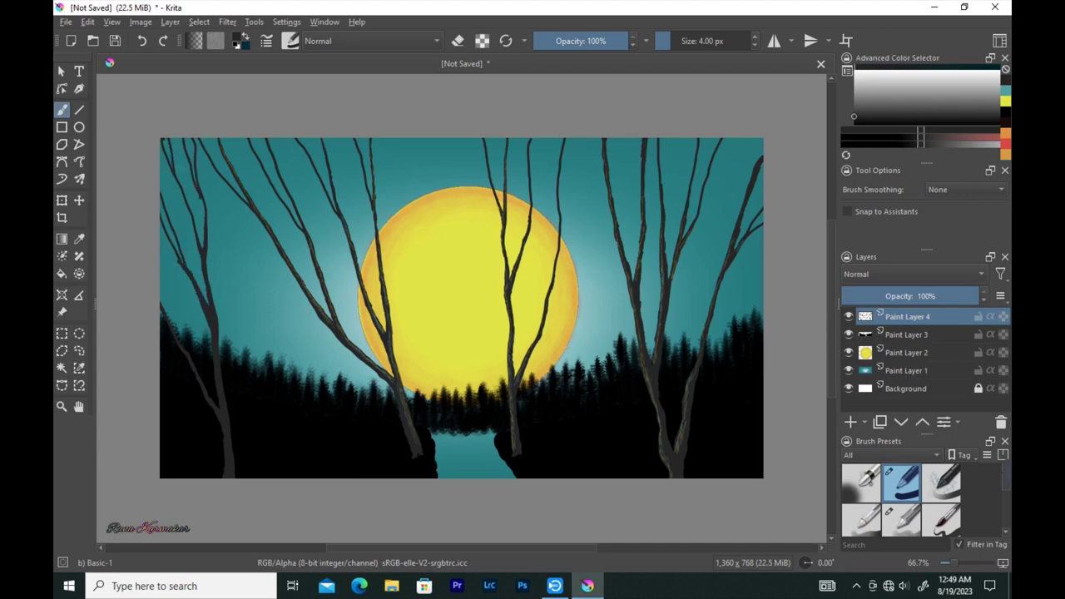
# With the soft 22 px brush, paint the left trunk yellow and shade it with sampled teal
pyautogui.keyDown('ctrl'); pyautogui.click(466, 274); pyautogui.keyUp('ctrl')
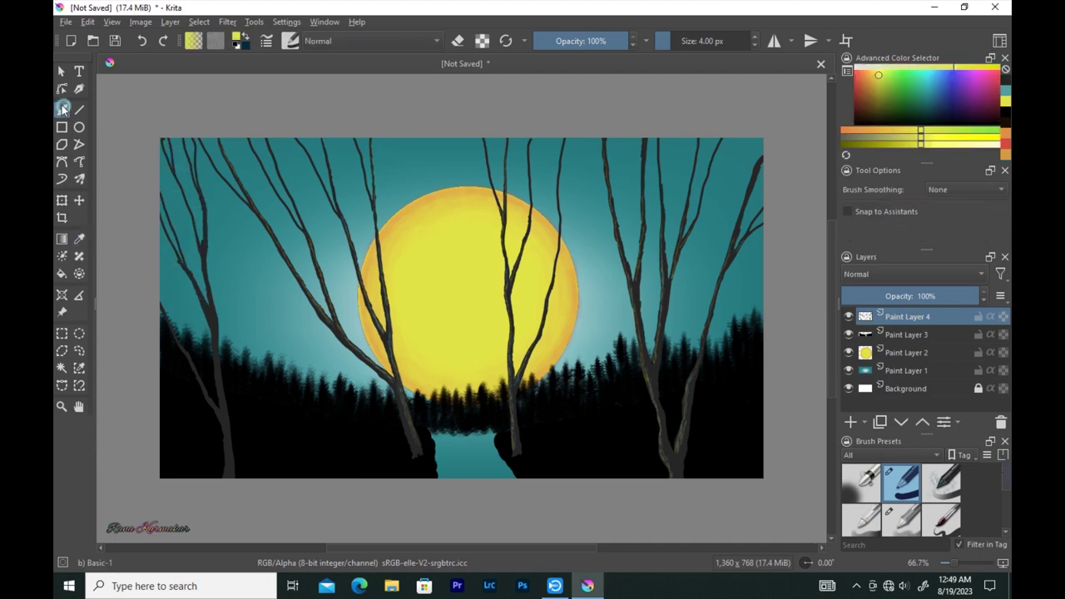
pyautogui.rightClick(431, 235)
pyautogui.moveTo(232, 472); pyautogui.dragTo(214, 316)
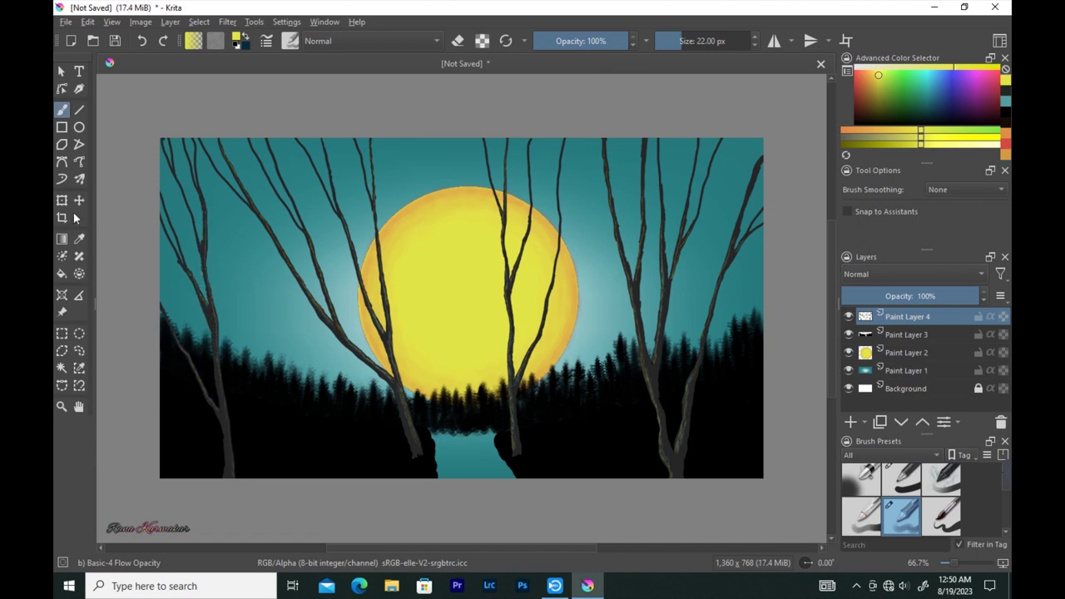
pyautogui.keyDown('ctrl'); pyautogui.click(249, 183); pyautogui.keyUp('ctrl')
pyautogui.moveTo(218, 359)
pyautogui.mouseDown()
pyautogui.moveTo(223, 423)
pyautogui.moveTo(206, 307)
pyautogui.mouseUp()
pyautogui.moveTo(204, 241); pyautogui.dragTo(208, 268)
# Add more yellow moonlight up the left tree's trunk
pyautogui.click(878, 75)
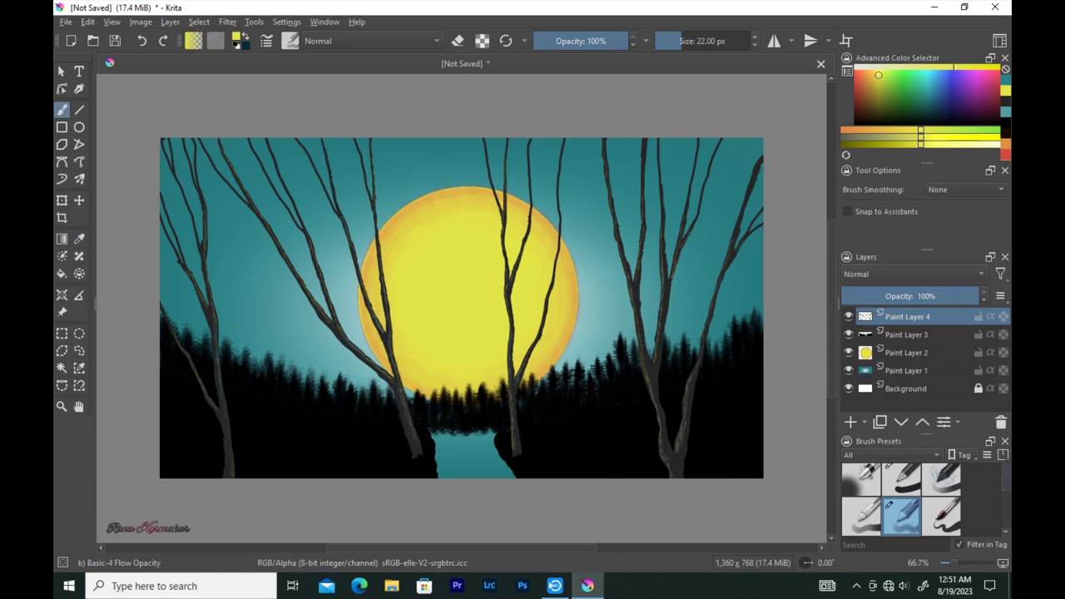
pyautogui.moveTo(233, 473); pyautogui.dragTo(203, 385)
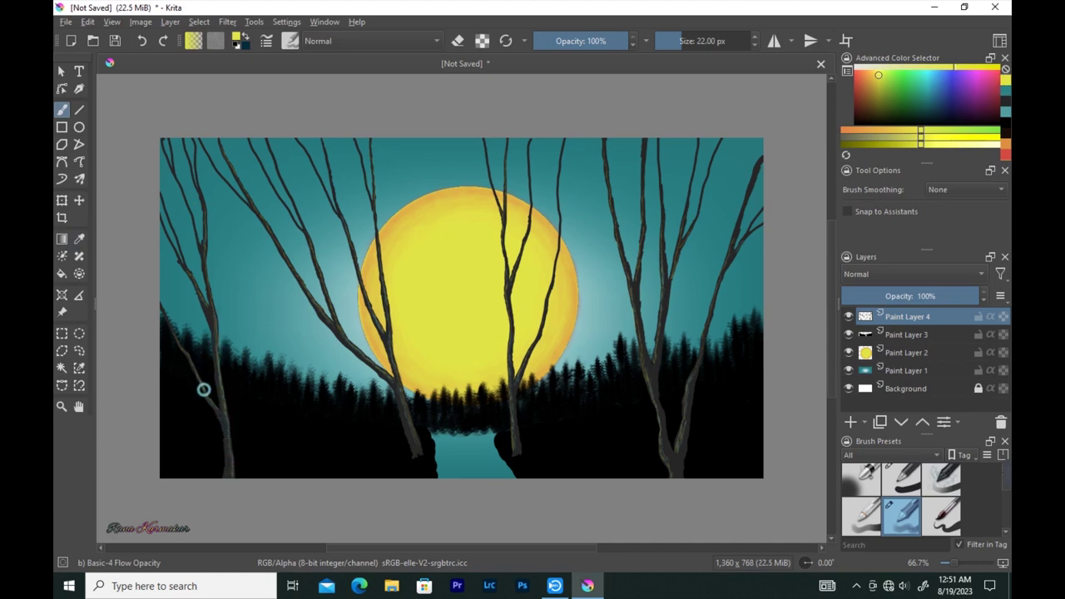
pyautogui.moveTo(213, 305); pyautogui.dragTo(206, 268)
pyautogui.click(284, 43)
# Pick a leafy foliage brush tip and stamp foliage at the bottom right
pyautogui.moveTo(511, 193); pyautogui.dragTo(509, 261)
pyautogui.click(438, 372)
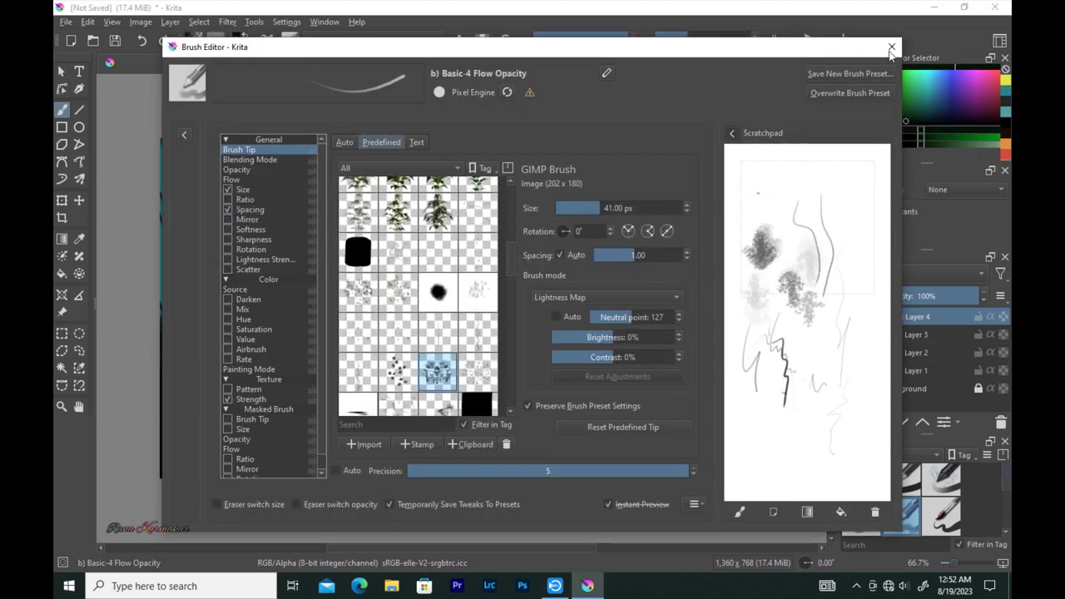
pyautogui.click(891, 46)
pyautogui.click(528, 437)
pyautogui.click(611, 441)
# Paint bushes under the right and left trees on Paint Layer 3, then add Paint Layer 5 and select Paint Layer 4
pyautogui.click(722, 458)
pyautogui.click(759, 399)
pyautogui.moveTo(907, 316)
pyautogui.mouseDown()
pyautogui.moveTo(908, 354)
pyautogui.moveTo(921, 340)
pyautogui.mouseUp()
pyautogui.moveTo(582, 457)
pyautogui.mouseDown()
pyautogui.moveTo(571, 452)
pyautogui.moveTo(618, 464)
pyautogui.moveTo(659, 414)
pyautogui.mouseUp()
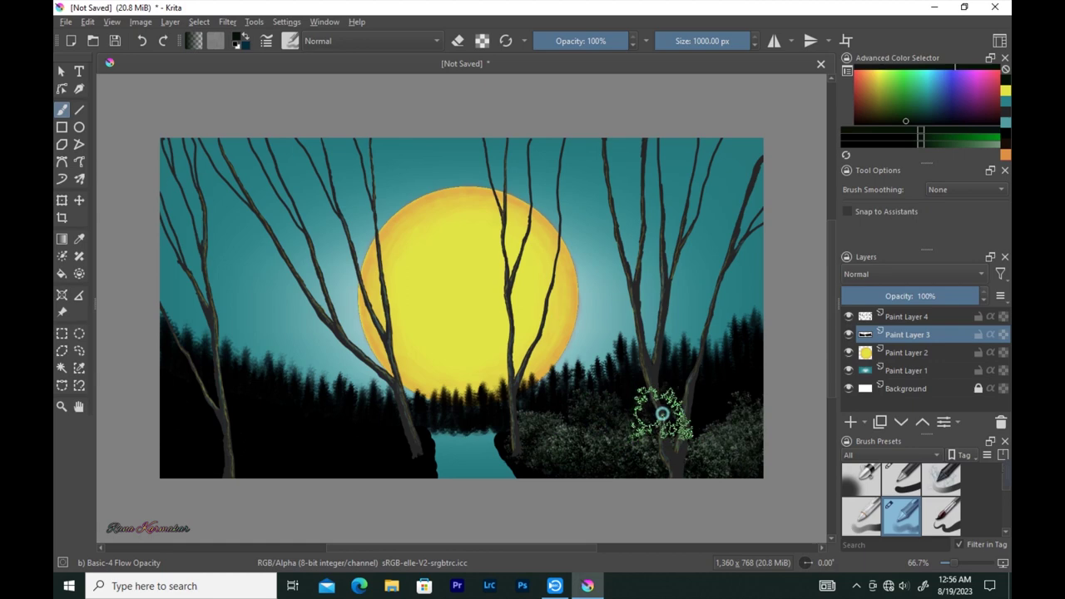
pyautogui.moveTo(190, 368)
pyautogui.mouseDown()
pyautogui.moveTo(302, 435)
pyautogui.moveTo(391, 461)
pyautogui.moveTo(245, 440)
pyautogui.moveTo(178, 447)
pyautogui.moveTo(225, 464)
pyautogui.mouseUp()
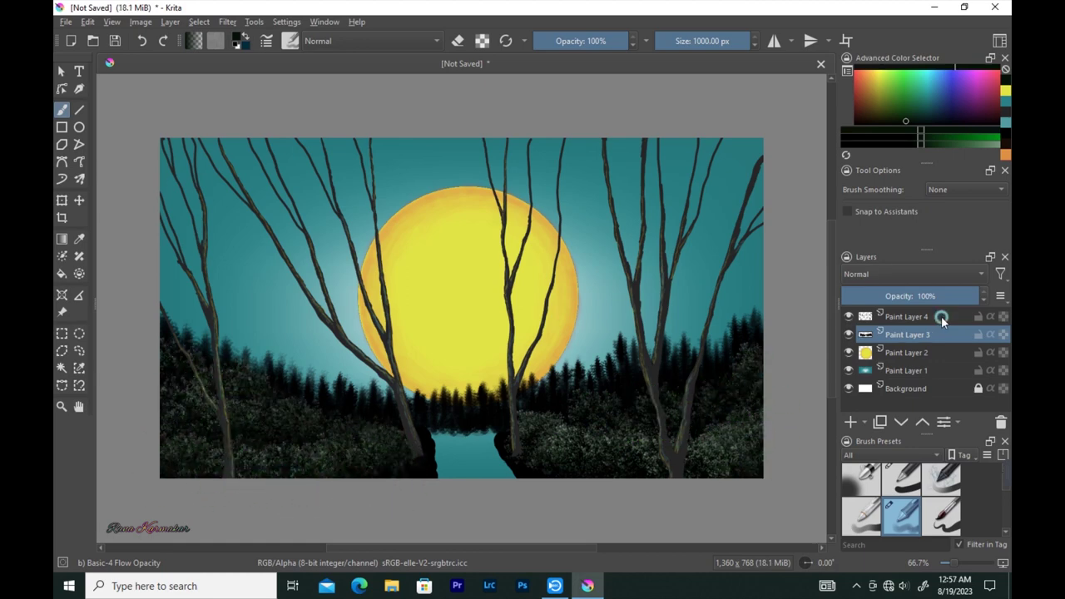
pyautogui.press('Insert')
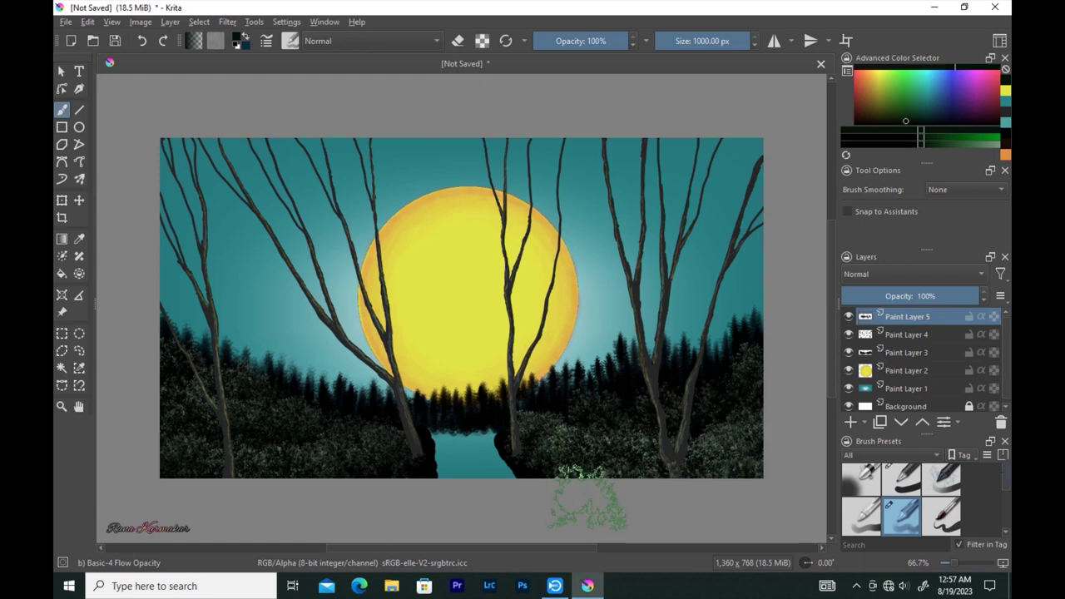
pyautogui.click(909, 337)
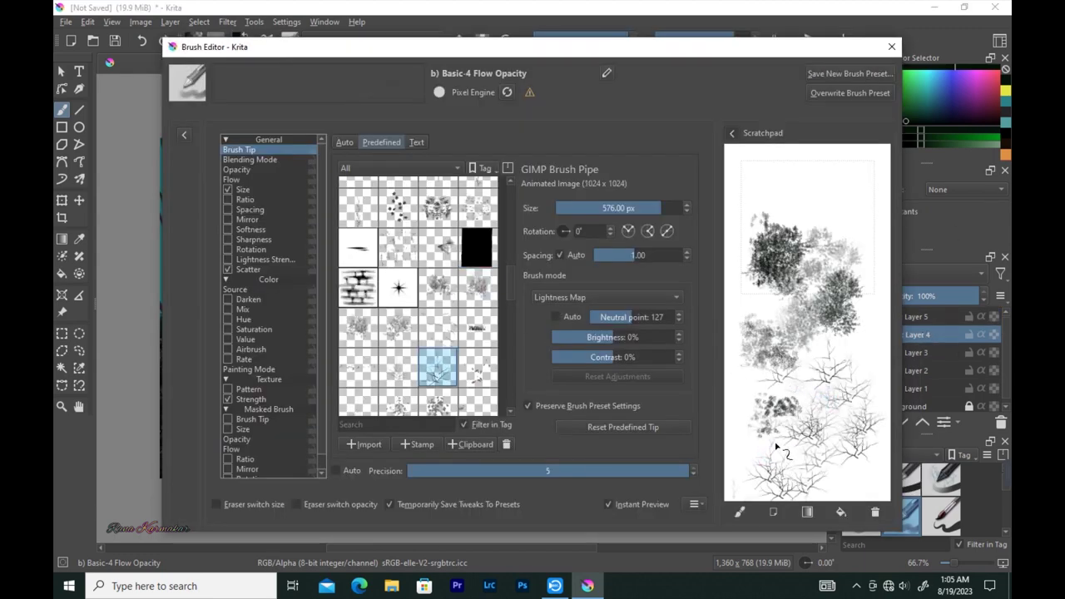
# Undo the stray stroke over the moon and dab leaf clusters on the central treetops and branches
pyautogui.hotkey('ctrl', 'z')
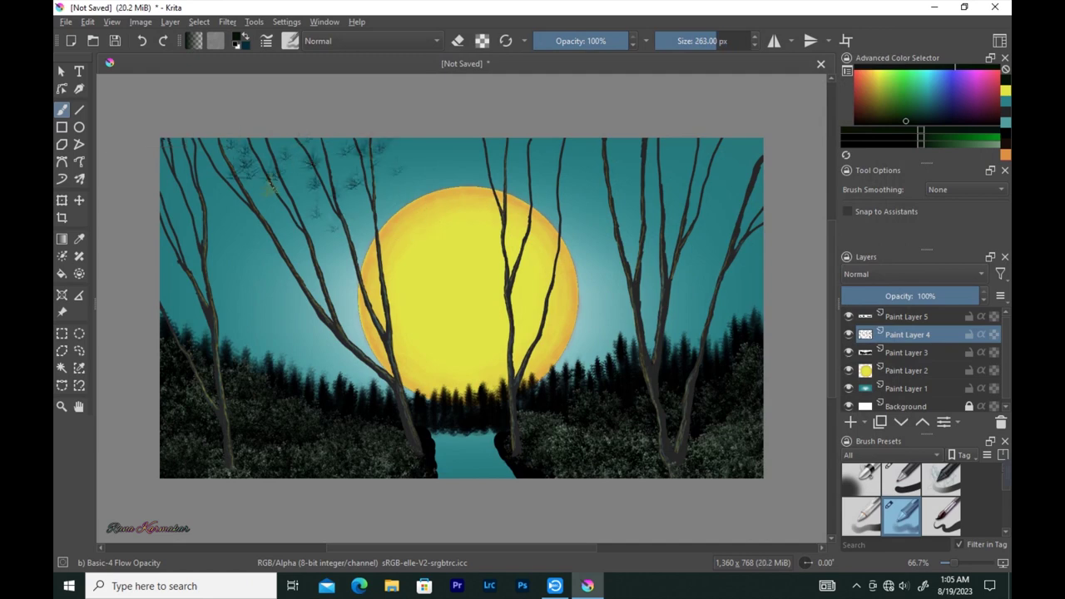
pyautogui.press('F5')
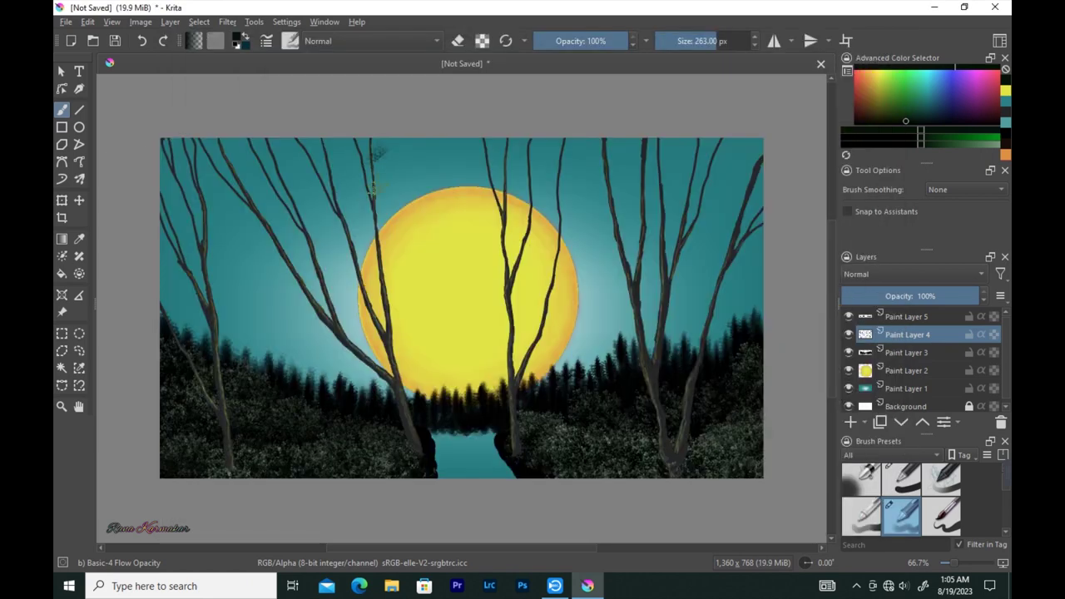
pyautogui.click(333, 148)
pyautogui.click(382, 276)
pyautogui.click(349, 228)
pyautogui.click(380, 197)
pyautogui.click(476, 153)
pyautogui.click(497, 199)
pyautogui.click(503, 256)
pyautogui.click(502, 293)
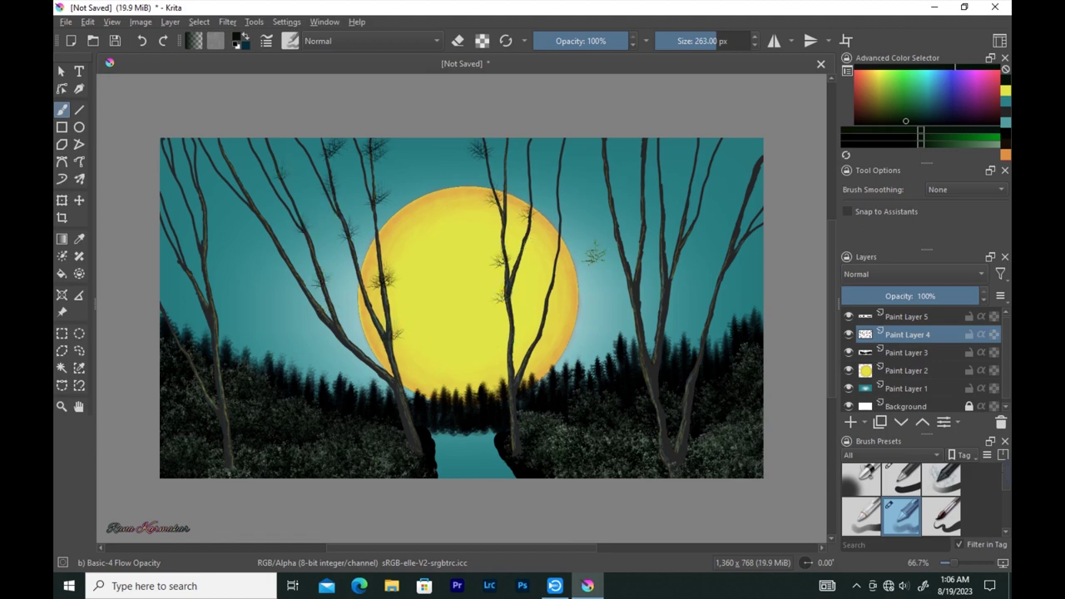
# Add leaf clusters along the right-hand tree's branches and right of the moon
pyautogui.click(546, 269)
pyautogui.click(565, 202)
pyautogui.click(609, 227)
pyautogui.click(610, 169)
pyautogui.click(638, 192)
pyautogui.click(669, 202)
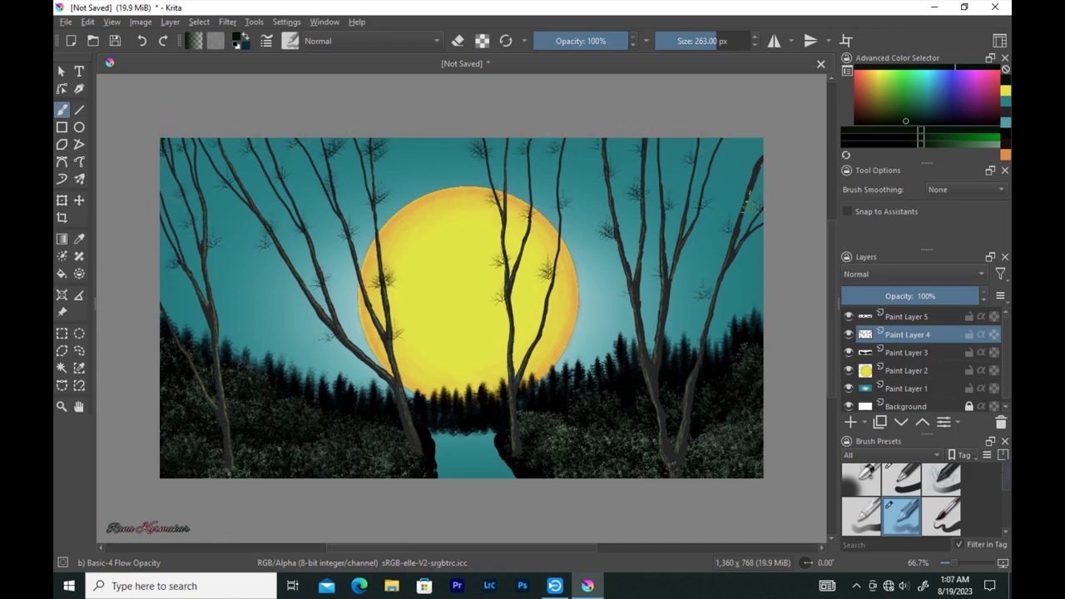
pyautogui.click(604, 272)
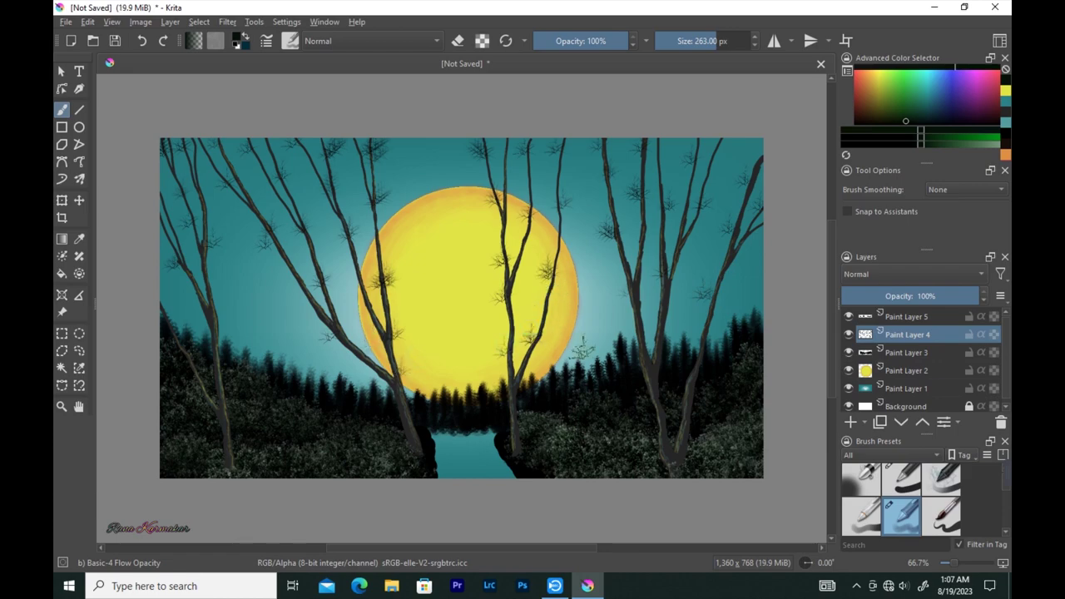
pyautogui.click(289, 41)
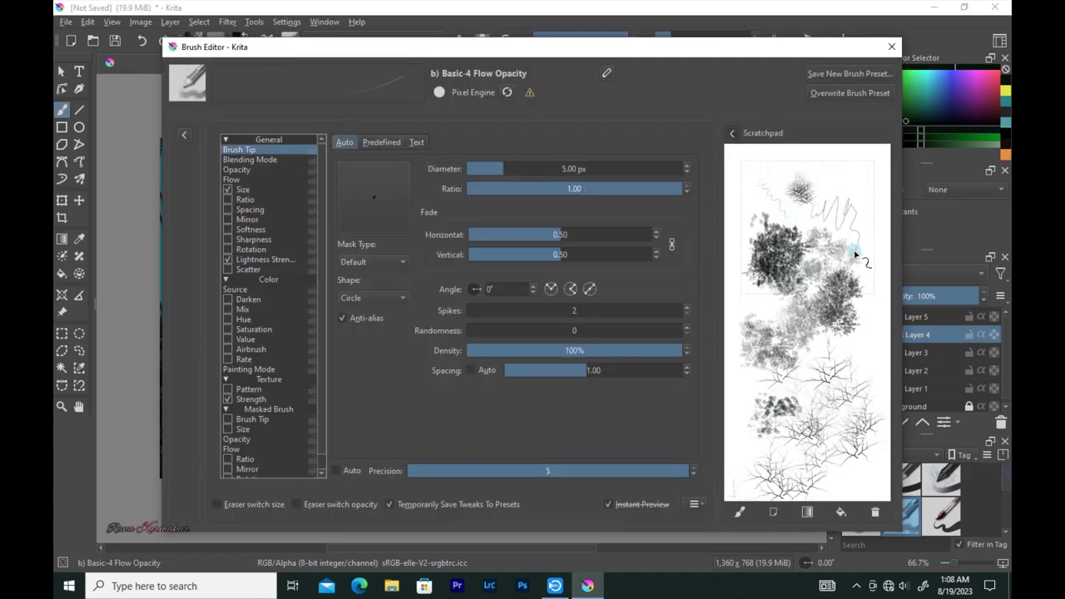
# Set a 5 px round tip in black and enable the brush's Lightness Strength curve
pyautogui.click(571, 264)
pyautogui.click(862, 142)
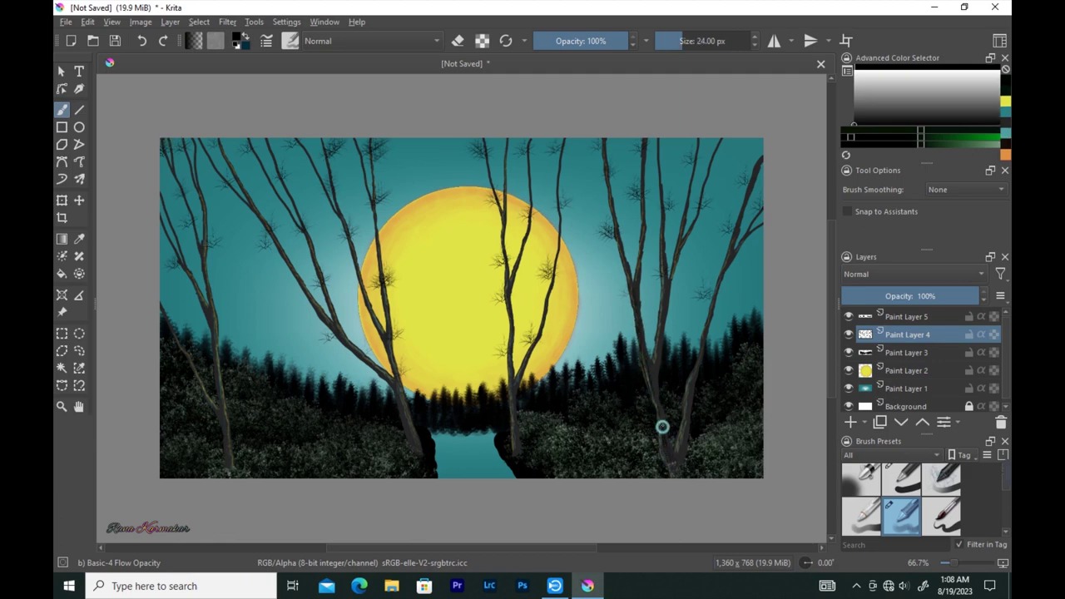
pyautogui.press('F5')
pyautogui.click(264, 260)
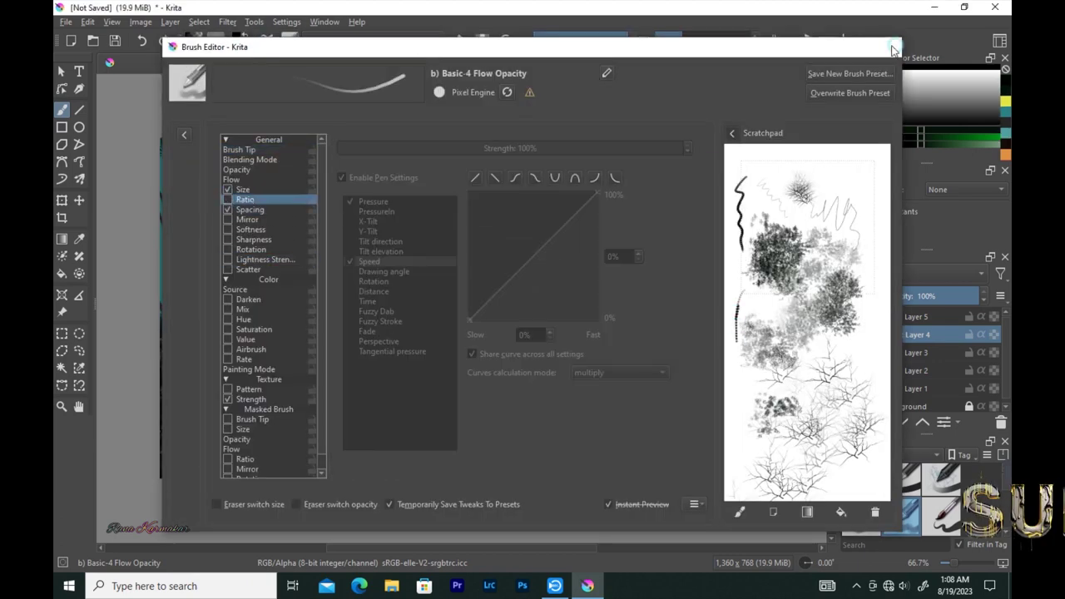
pyautogui.press('F5')
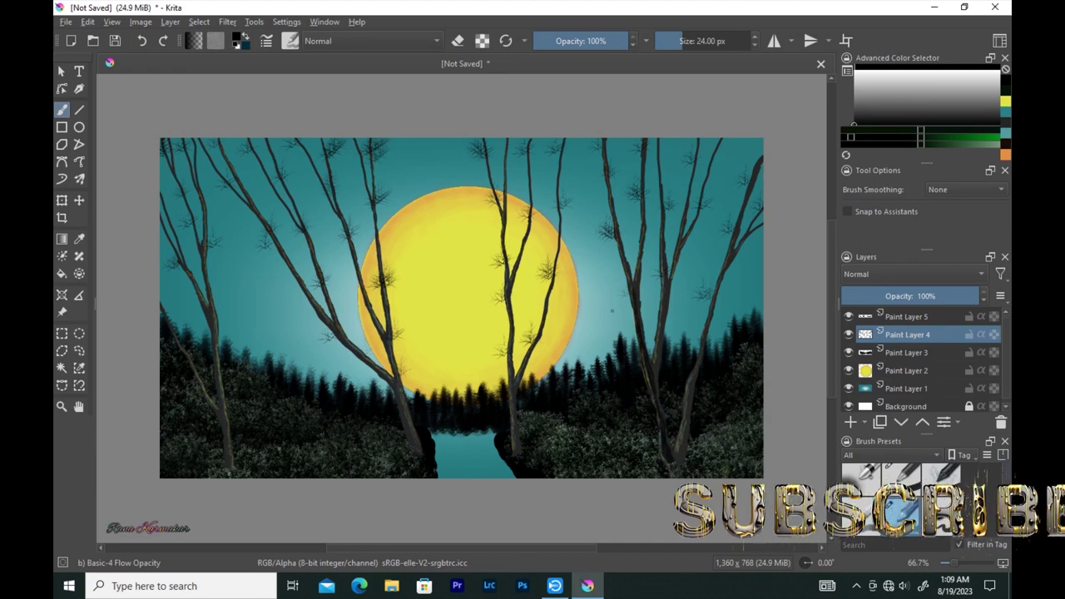
# Paint thin dark lines along the right tree's trunk and upper branch, undoing one bad stroke
pyautogui.moveTo(658, 354); pyautogui.dragTo(666, 288)
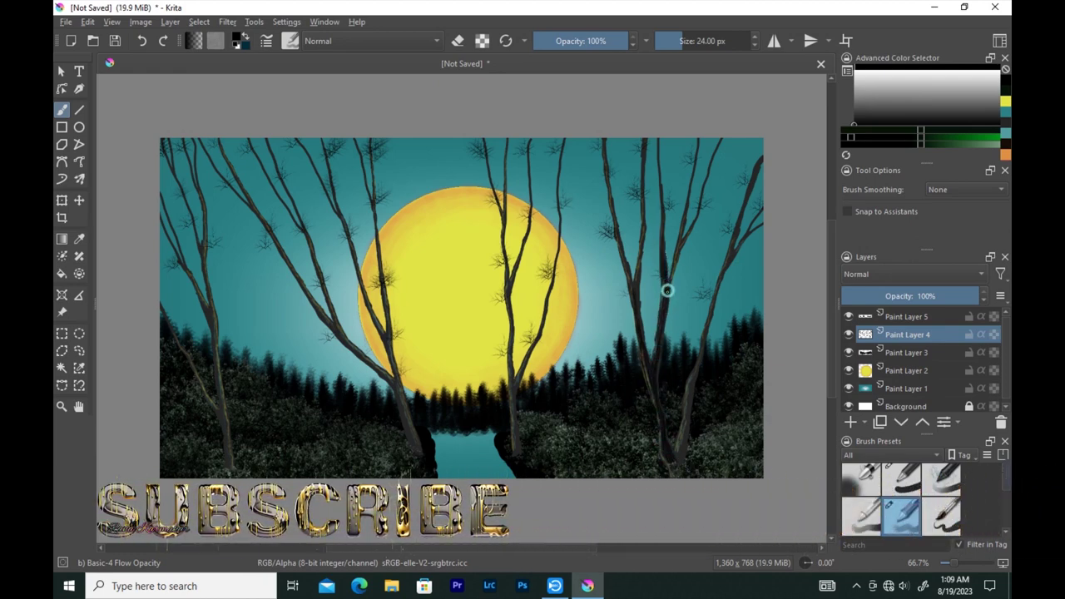
pyautogui.hotkey('ctrl', 'z')
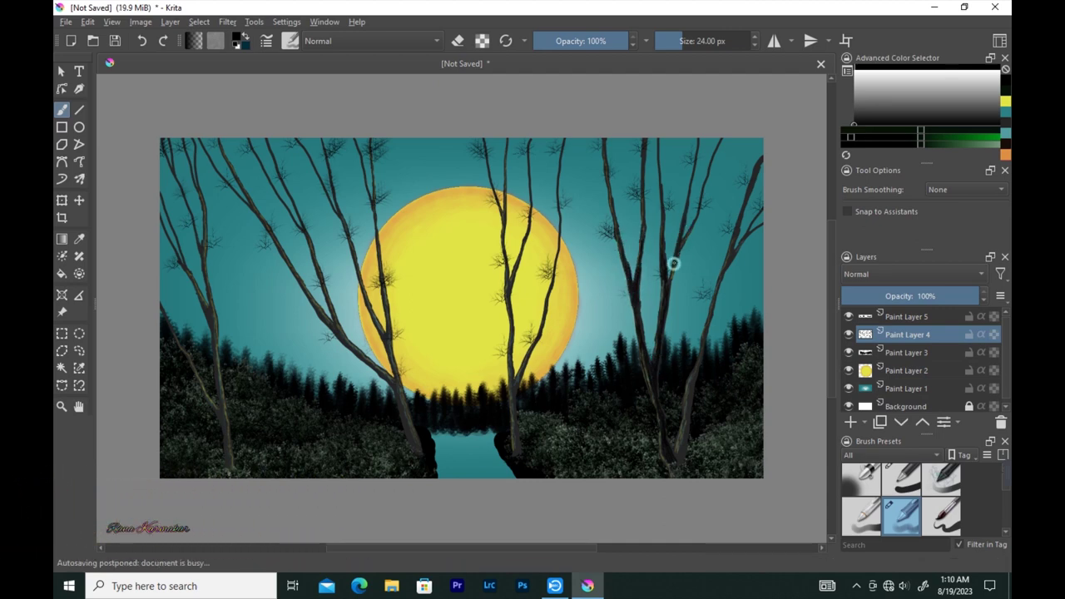
pyautogui.moveTo(674, 272); pyautogui.dragTo(663, 241)
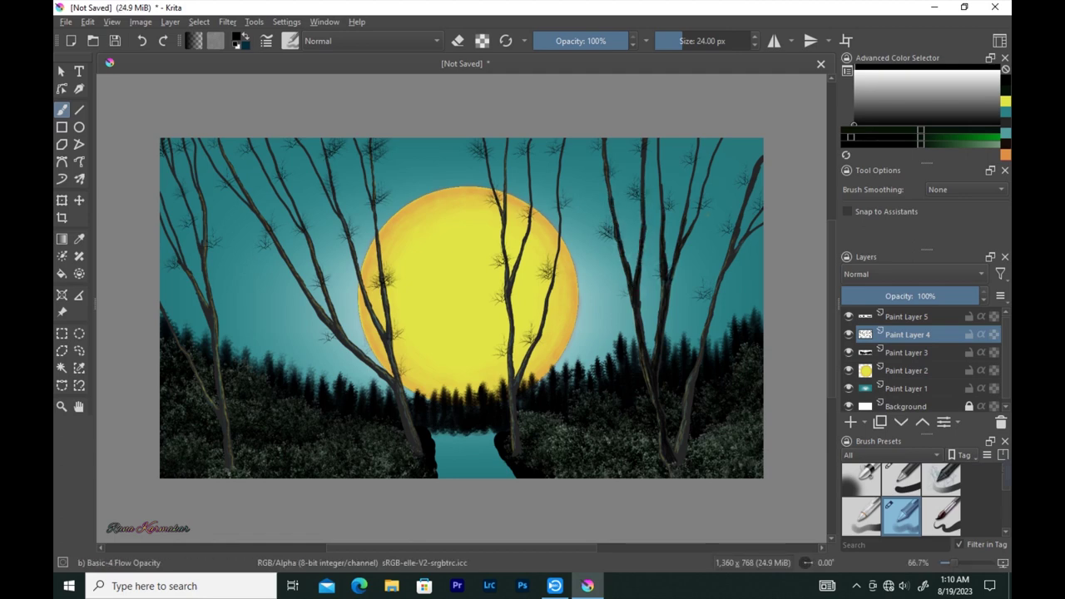
pyautogui.moveTo(664, 315); pyautogui.dragTo(657, 369)
pyautogui.moveTo(689, 408); pyautogui.dragTo(680, 455)
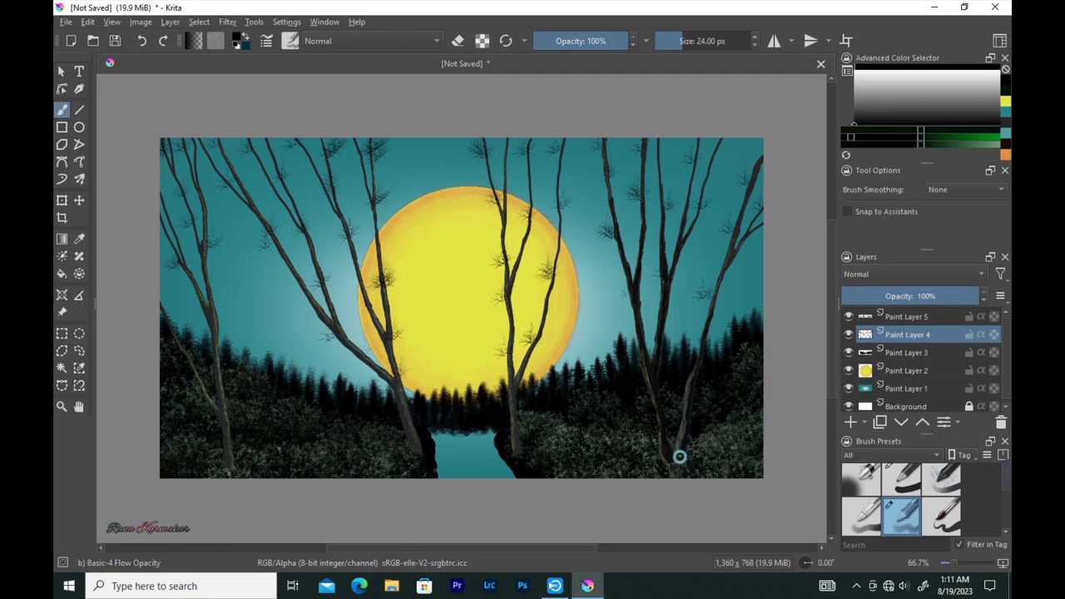
pyautogui.moveTo(696, 369); pyautogui.dragTo(680, 437)
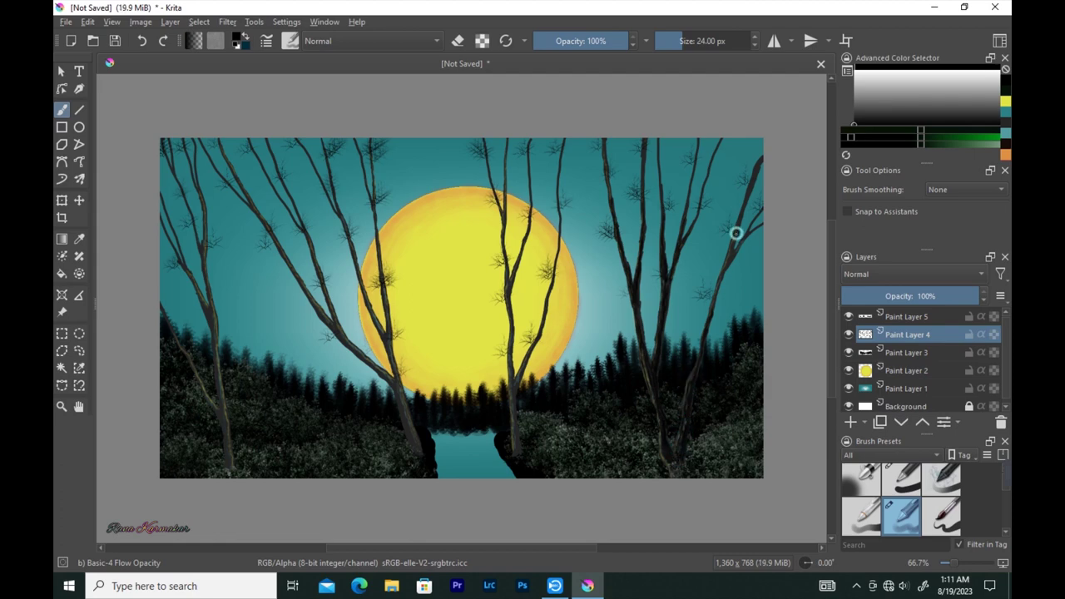
pyautogui.moveTo(719, 285); pyautogui.dragTo(731, 258)
pyautogui.moveTo(754, 178); pyautogui.dragTo(739, 223)
# Darken the middle and left tree trunks and branches, undoing the last trunk stroke
pyautogui.moveTo(516, 449); pyautogui.dragTo(517, 377)
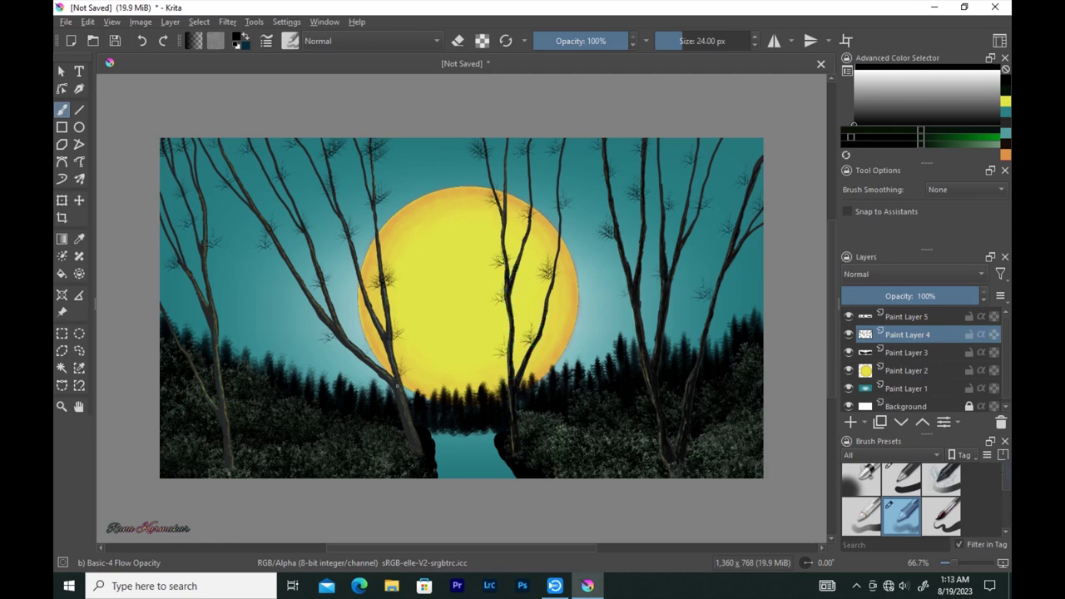
pyautogui.moveTo(399, 405); pyautogui.dragTo(412, 453)
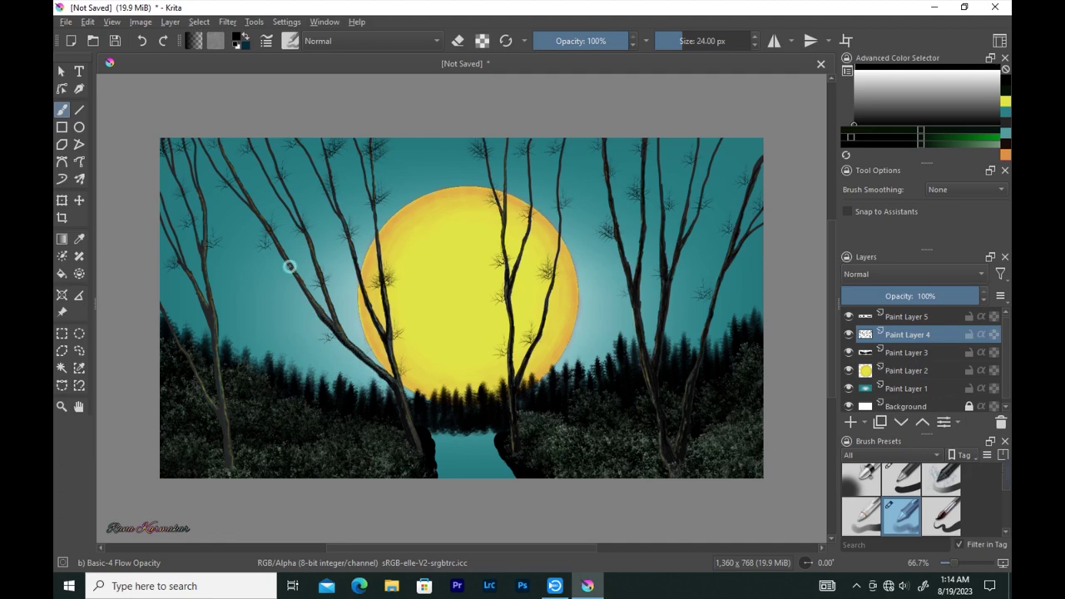
pyautogui.moveTo(320, 315); pyautogui.dragTo(328, 302)
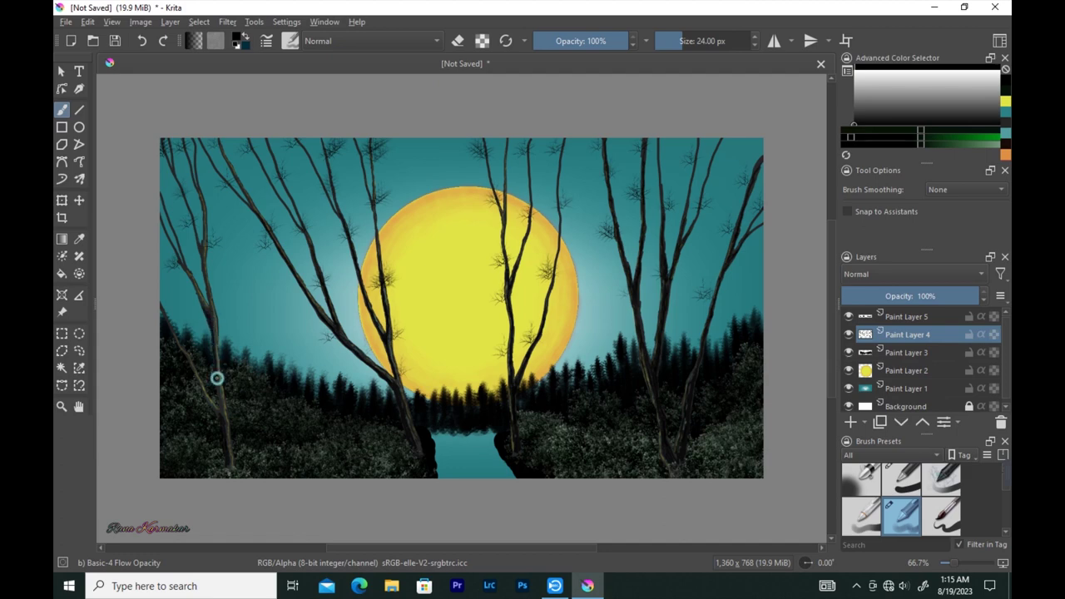
pyautogui.moveTo(225, 416)
pyautogui.mouseDown()
pyautogui.moveTo(220, 390)
pyautogui.moveTo(217, 415)
pyautogui.mouseUp()
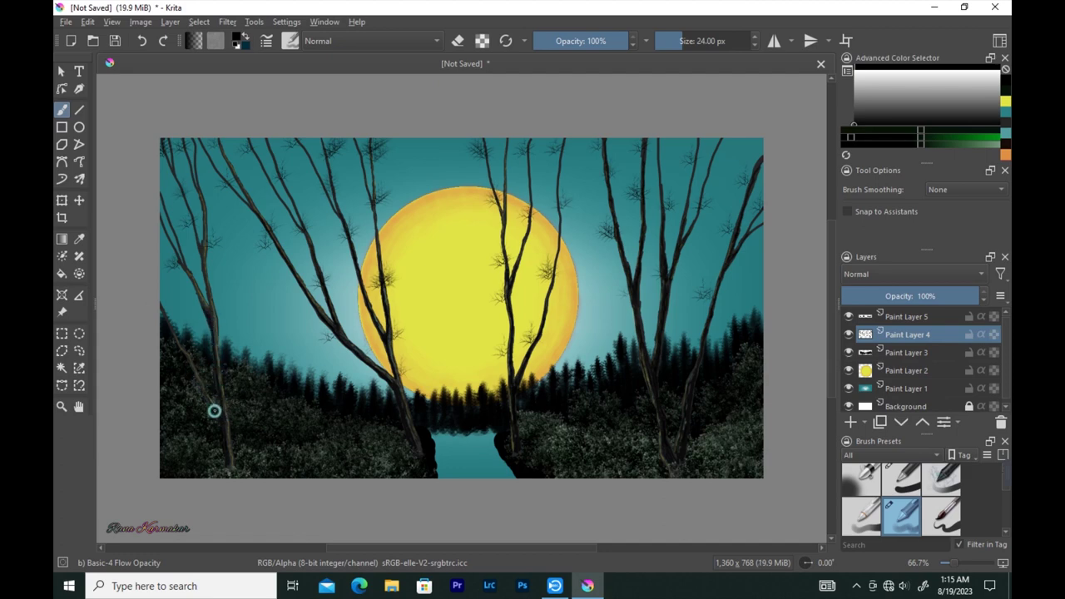
pyautogui.moveTo(206, 288); pyautogui.dragTo(213, 318)
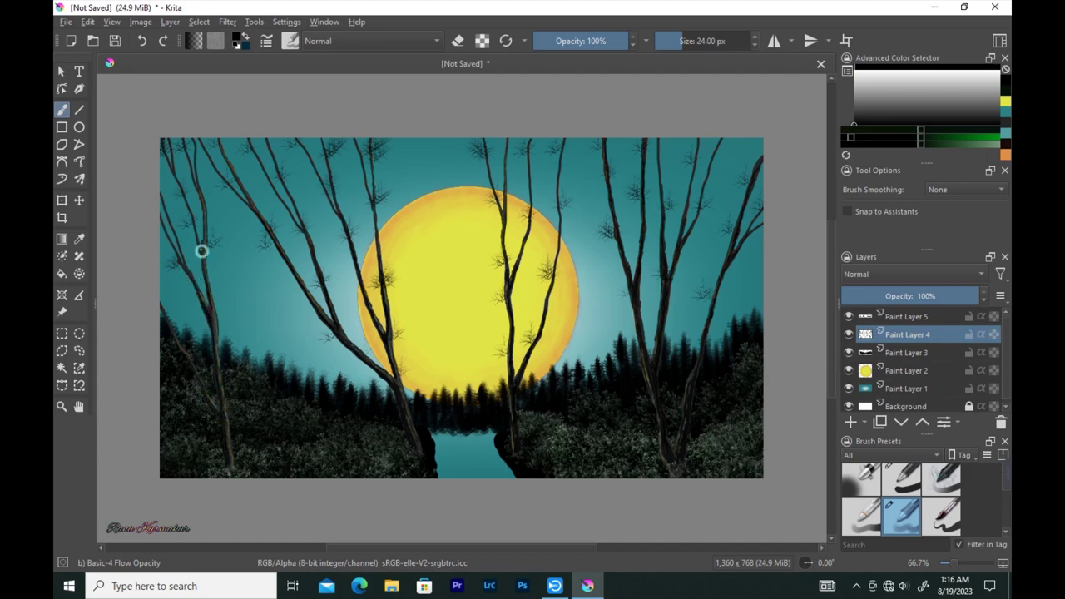
pyautogui.hotkey('ctrl', 'z')
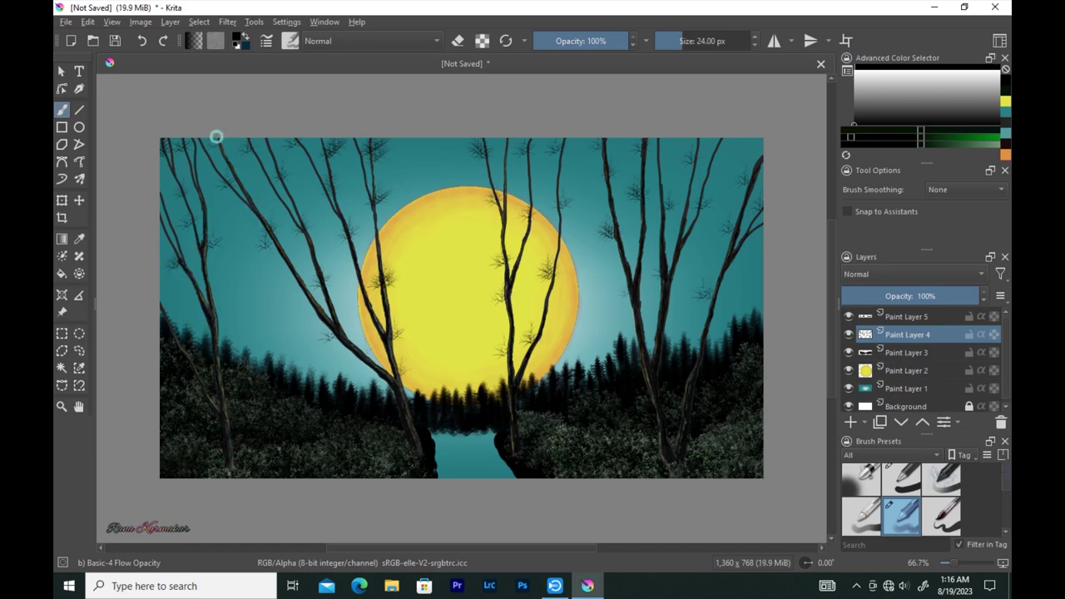
pyautogui.click(290, 40)
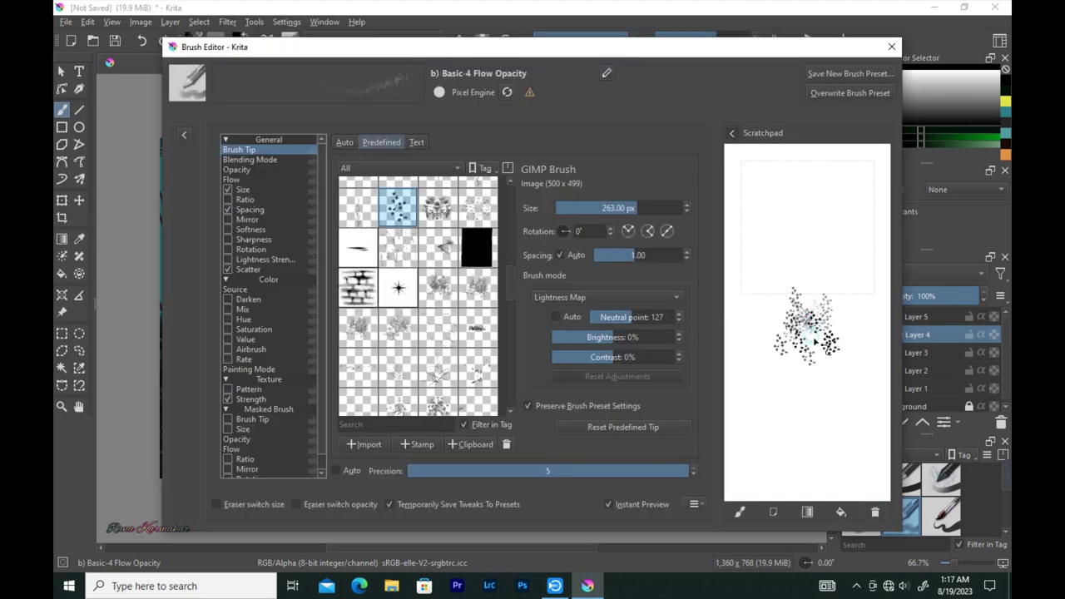
# Enable Scatter on the foliage brush and pick black for the leaves
pyautogui.click(248, 269)
pyautogui.moveTo(819, 198); pyautogui.dragTo(845, 227)
pyautogui.press('Escape')
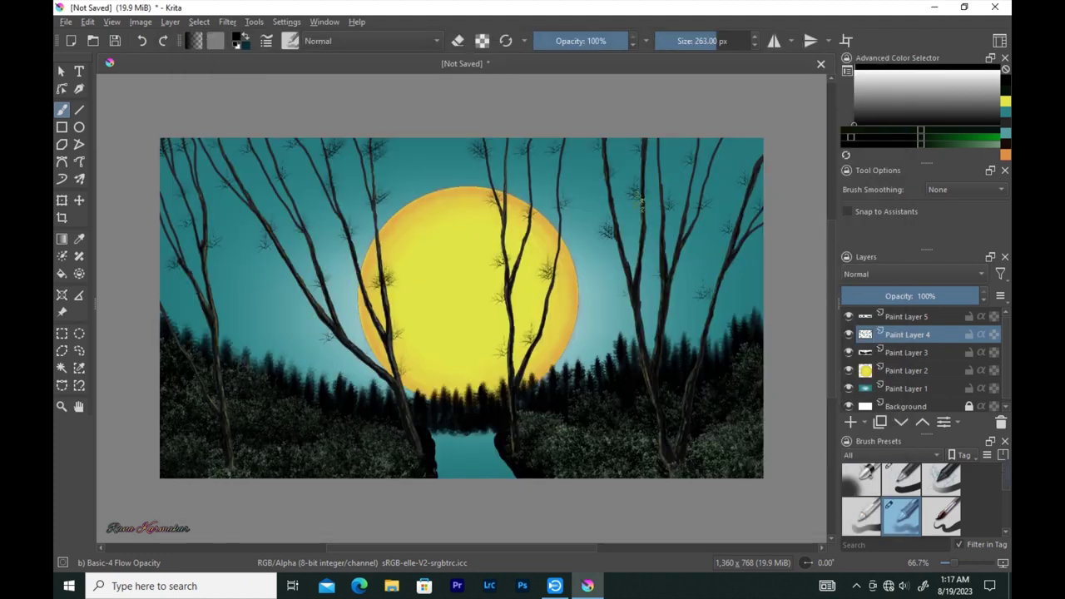
pyautogui.click(919, 138)
# Scatter black leaf silhouettes over the central, right and left trees' branches
pyautogui.moveTo(470, 146); pyautogui.dragTo(495, 204)
pyautogui.moveTo(541, 145); pyautogui.dragTo(633, 170)
pyautogui.moveTo(491, 242); pyautogui.dragTo(508, 287)
pyautogui.moveTo(479, 221); pyautogui.dragTo(520, 291)
pyautogui.moveTo(616, 220)
pyautogui.mouseDown()
pyautogui.moveTo(677, 142)
pyautogui.moveTo(711, 315)
pyautogui.mouseUp()
pyautogui.moveTo(526, 179); pyautogui.dragTo(519, 227)
pyautogui.moveTo(309, 154); pyautogui.dragTo(379, 148)
pyautogui.moveTo(386, 238); pyautogui.dragTo(403, 291)
pyautogui.moveTo(249, 137)
pyautogui.mouseDown()
pyautogui.moveTo(266, 233)
pyautogui.moveTo(328, 312)
pyautogui.mouseUp()
pyautogui.moveTo(225, 195); pyautogui.dragTo(175, 291)
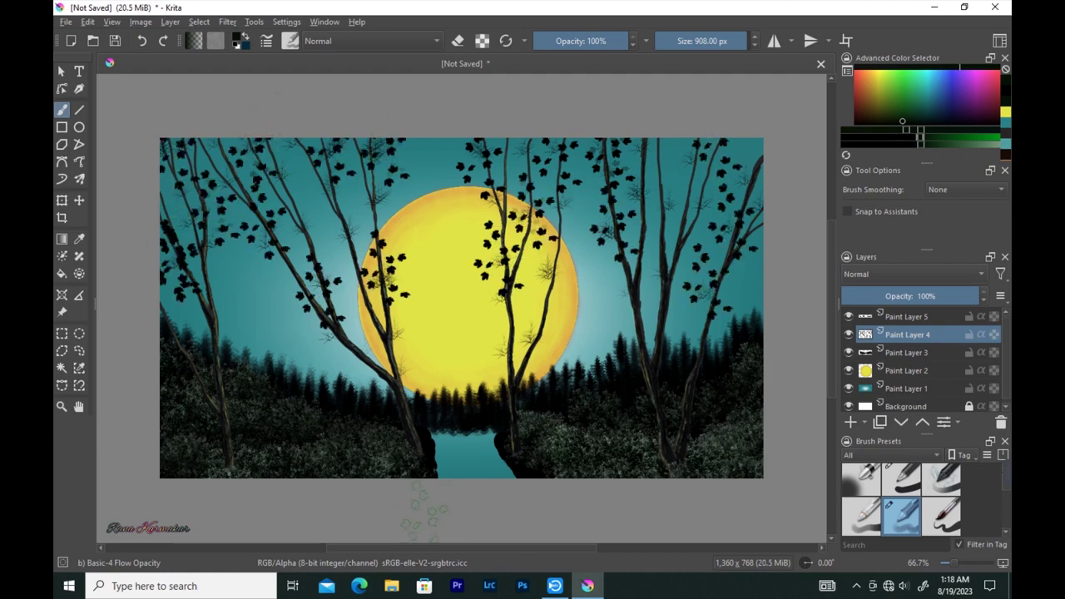
# Select Paint Layer 1 and choose the Water Still predefined brush tip
pyautogui.click(906, 388)
pyautogui.click(290, 40)
pyautogui.click(242, 149)
pyautogui.moveTo(849, 250); pyautogui.dragTo(813, 307)
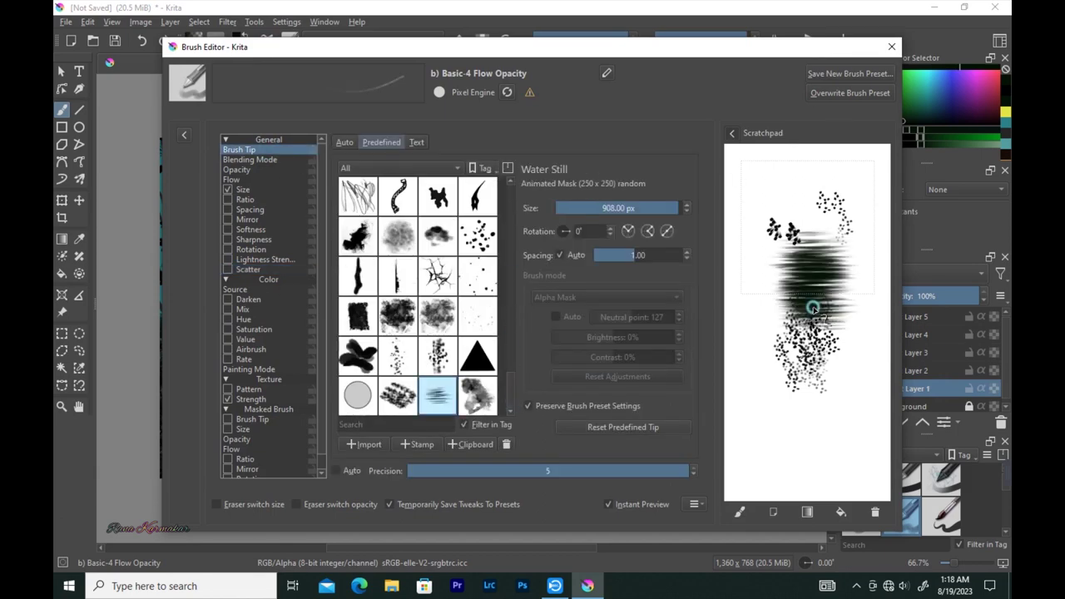
# Paint light-green Water Still ripple streaks on the river near the centre trunk
pyautogui.press('Escape')
pyautogui.click(870, 137)
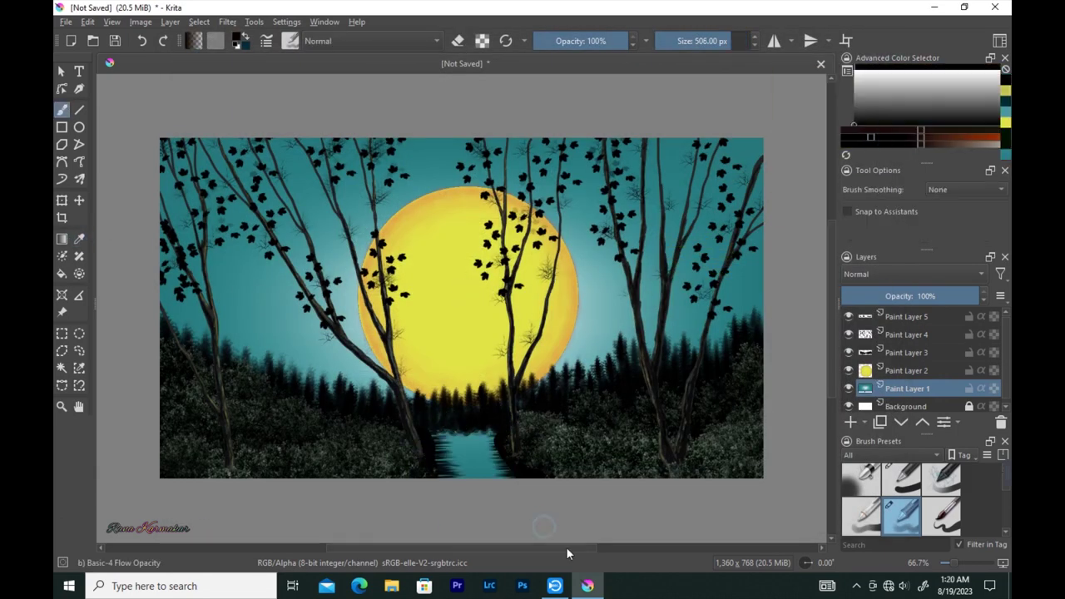
pyautogui.moveTo(486, 356); pyautogui.dragTo(520, 375)
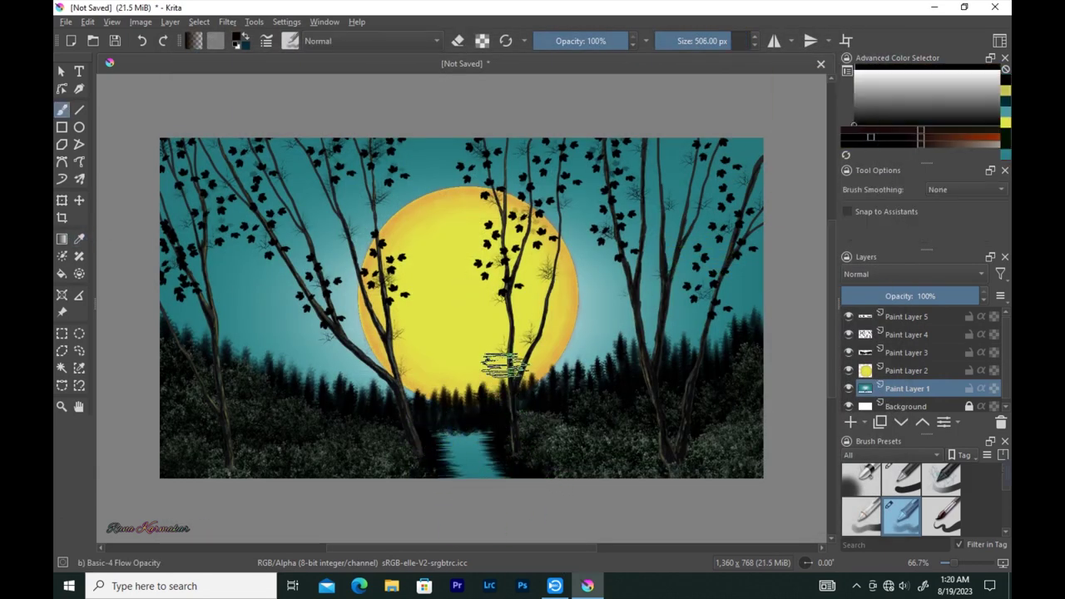
pyautogui.press(']')
pyautogui.press(']')
pyautogui.press(']')
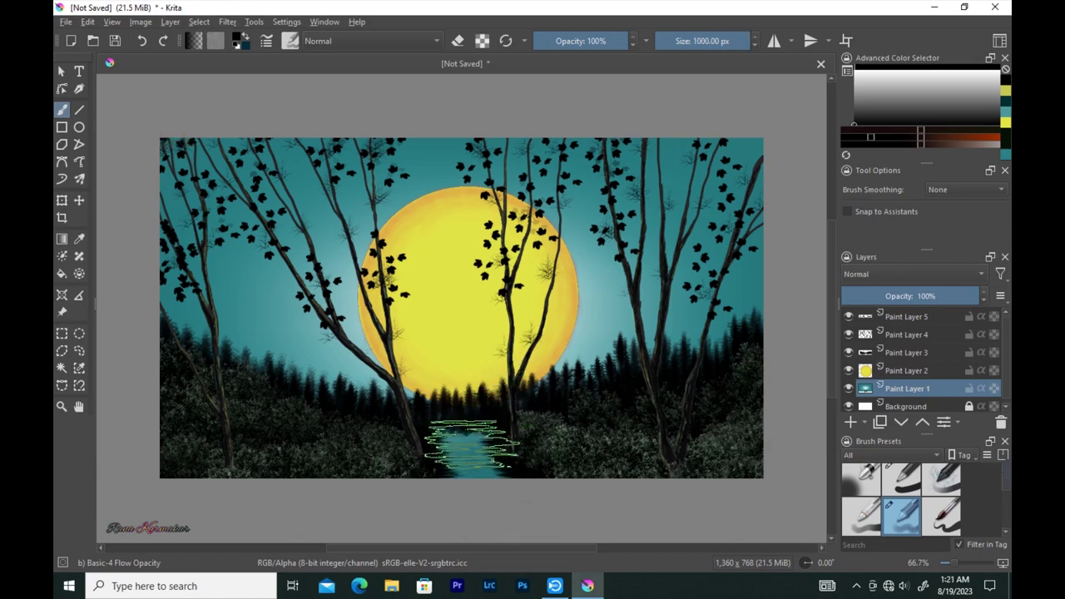
# Switch the brush tip from Predefined to a plain round Auto tip and sample a canvas colour
pyautogui.press('F5')
pyautogui.click(345, 143)
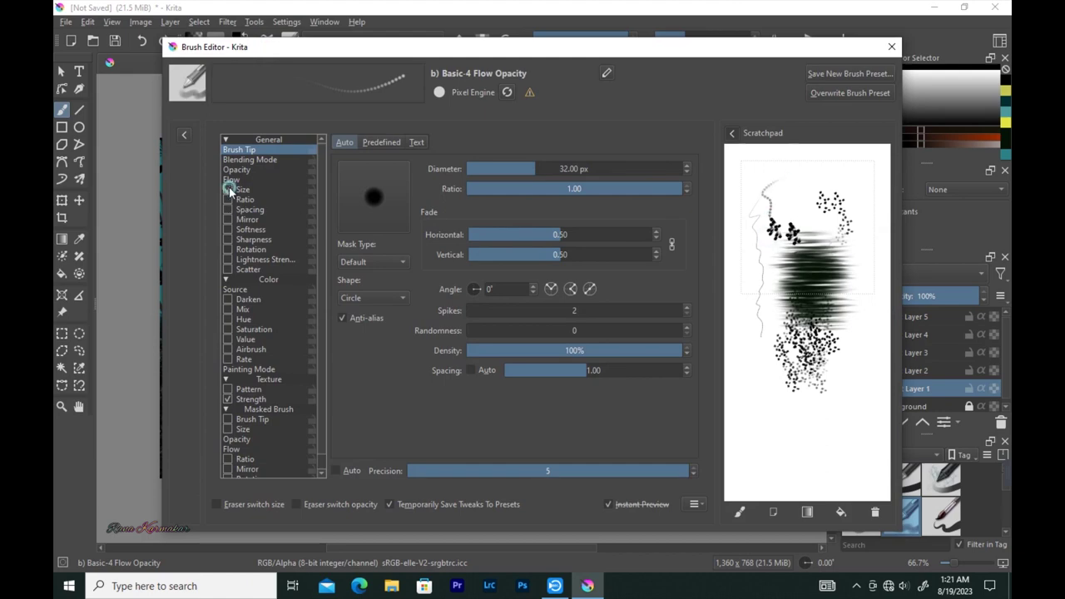
pyautogui.click(249, 209)
pyautogui.press('F5')
pyautogui.click(79, 239)
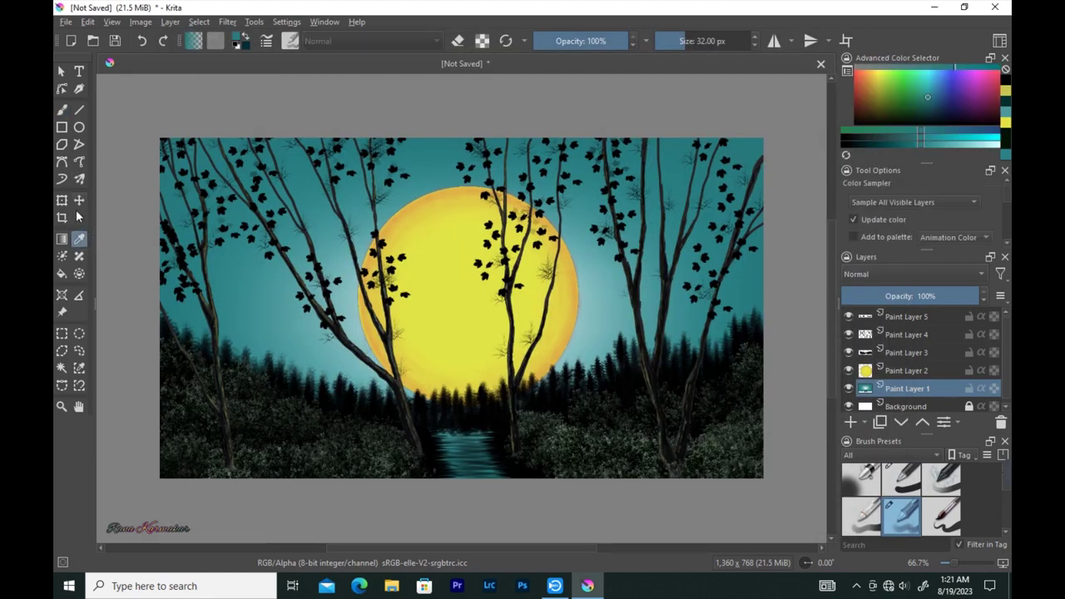
# Drag dark linear gradients over the right and left sky, then select Paint Layer 5
pyautogui.press('g')
pyautogui.click(926, 109)
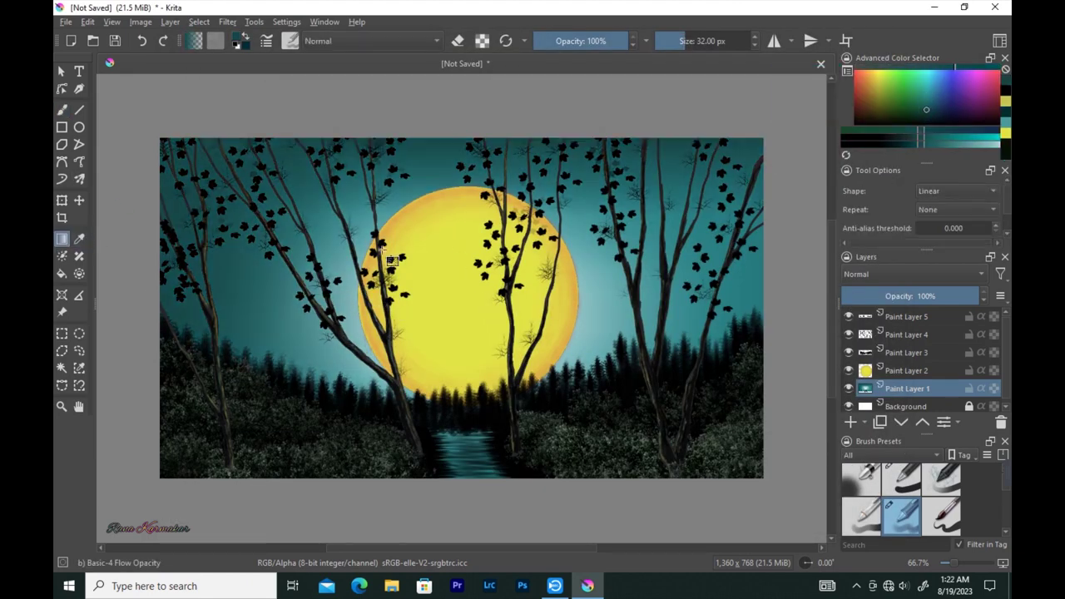
pyautogui.moveTo(757, 250); pyautogui.dragTo(583, 249)
pyautogui.moveTo(214, 238); pyautogui.dragTo(358, 250)
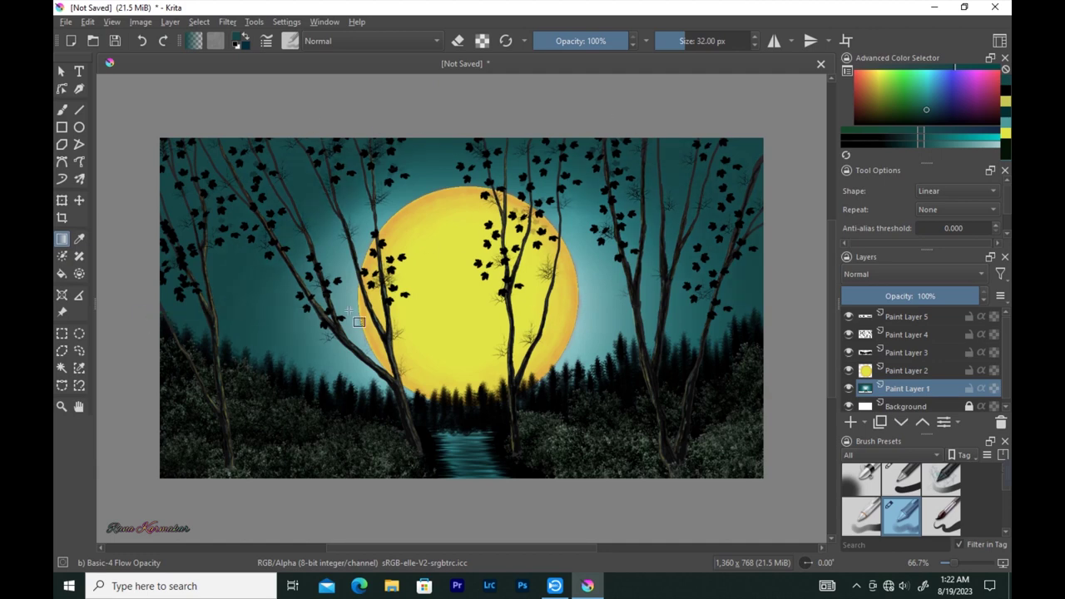
pyautogui.moveTo(138, 292); pyautogui.dragTo(414, 269)
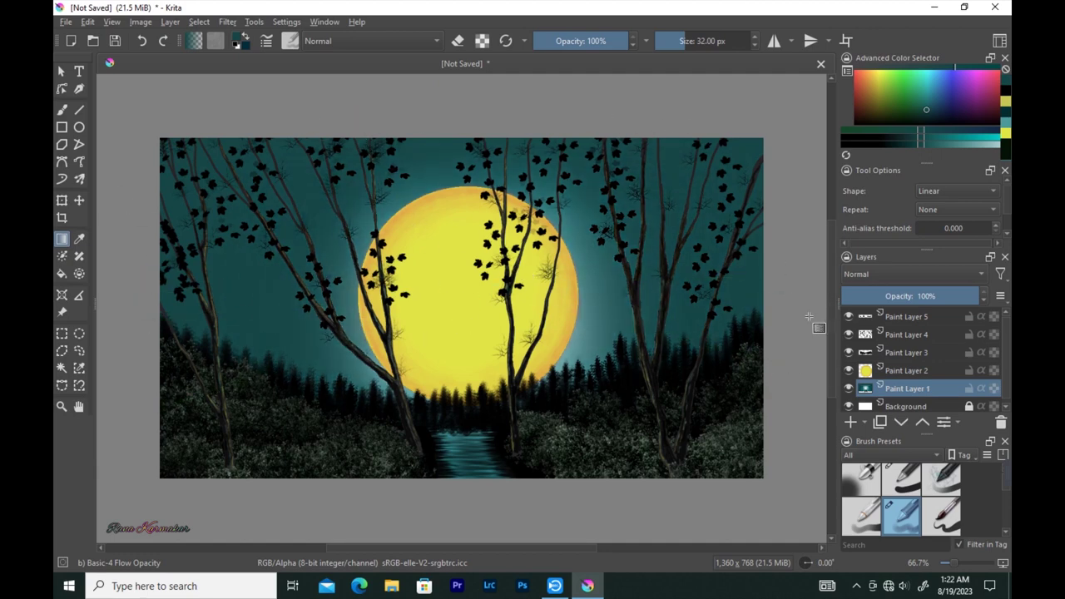
pyautogui.click(907, 316)
pyautogui.click(62, 109)
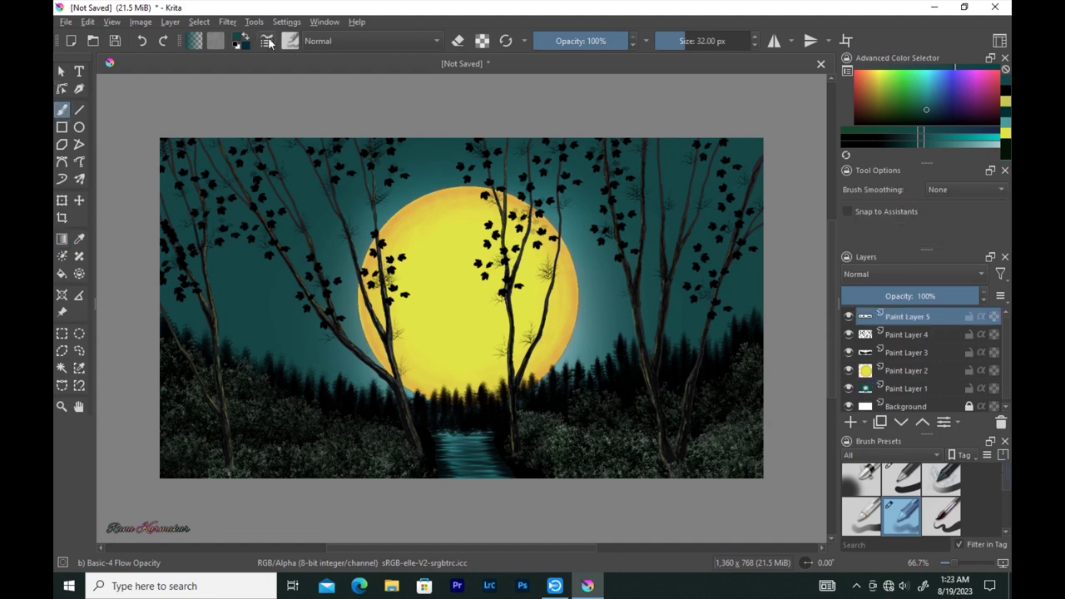
# Choose a predefined leafy foliage brush tip, test it, and adjust its stamp spacing
pyautogui.click(290, 41)
pyautogui.click(875, 512)
pyautogui.click(238, 149)
pyautogui.scroll(-5, 510, 379)
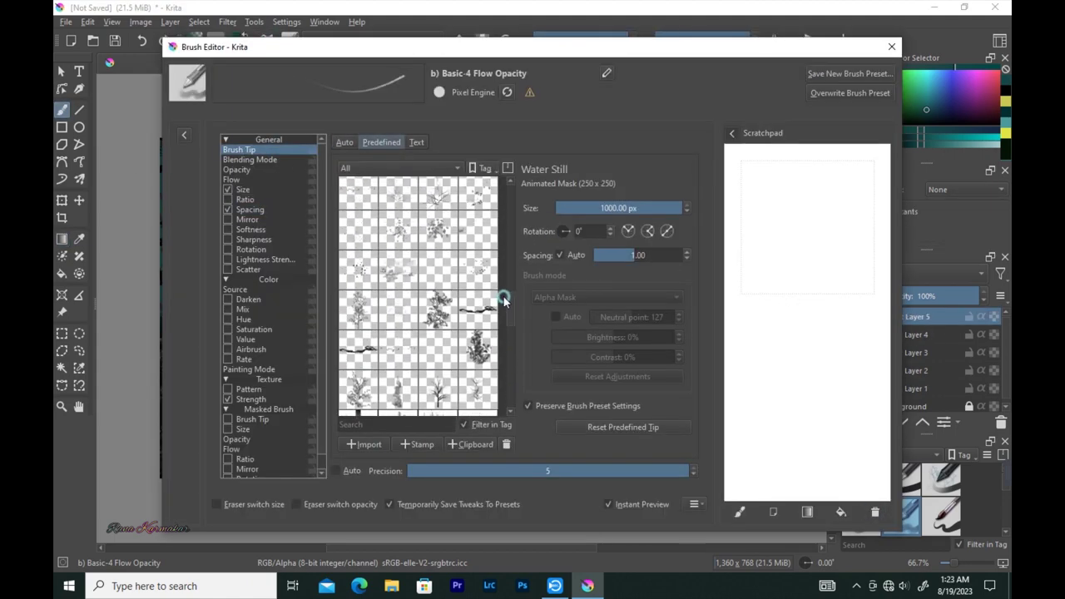
pyautogui.click(350, 352)
pyautogui.moveTo(791, 200); pyautogui.dragTo(790, 350)
pyautogui.moveTo(848, 316); pyautogui.dragTo(857, 399)
pyautogui.click(250, 208)
pyautogui.moveTo(774, 366); pyautogui.dragTo(774, 457)
pyautogui.click(891, 47)
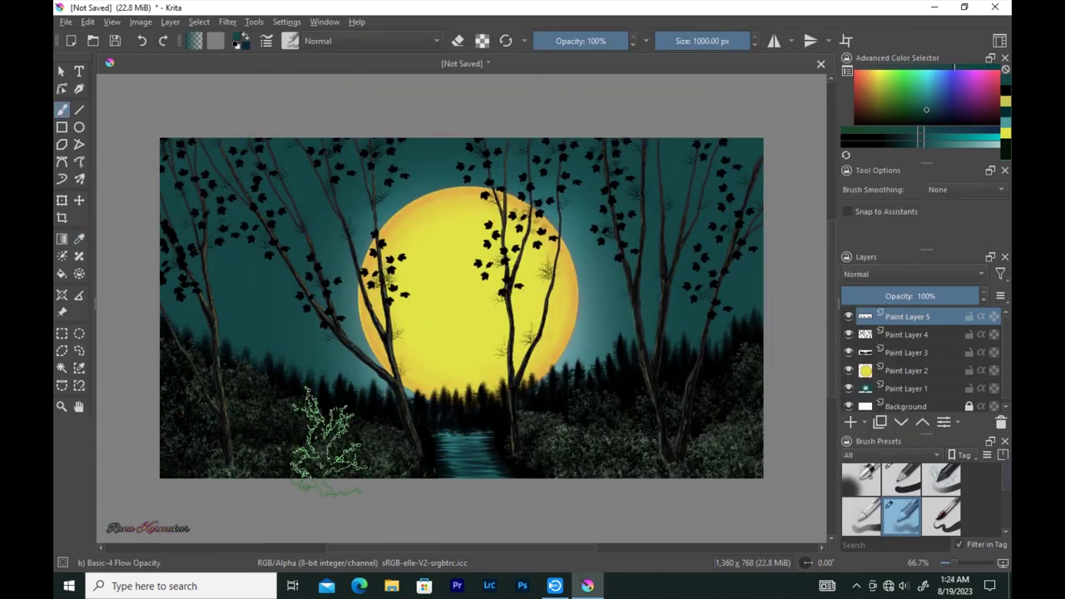
# Pick a green shade and paint foliage over the lower-right and lower-left bushes
pyautogui.click(266, 41)
pyautogui.click(283, 149)
pyautogui.press('Escape')
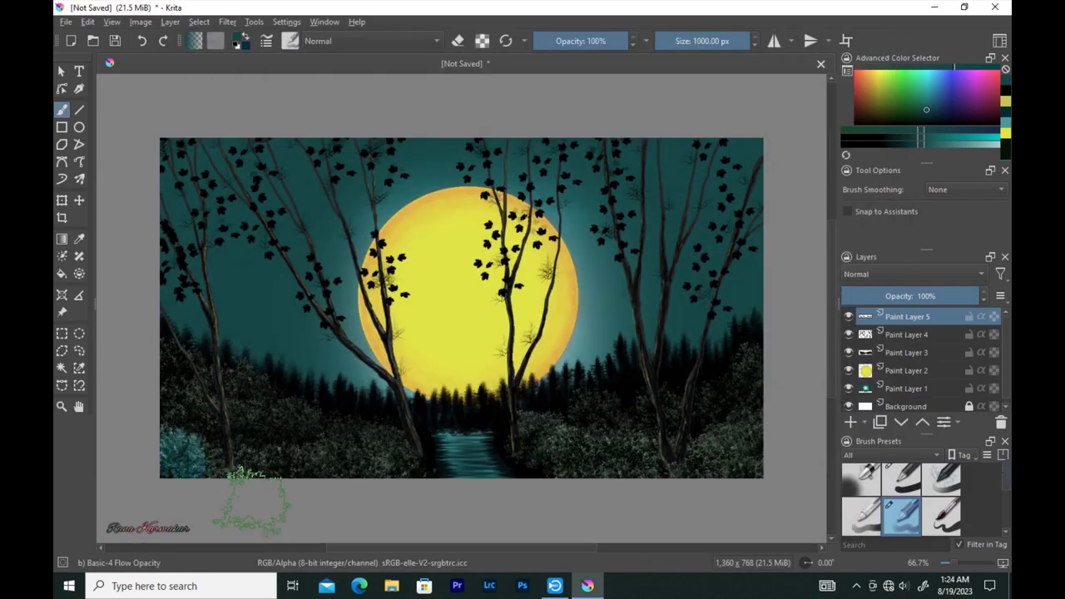
pyautogui.click(902, 119)
pyautogui.click(884, 142)
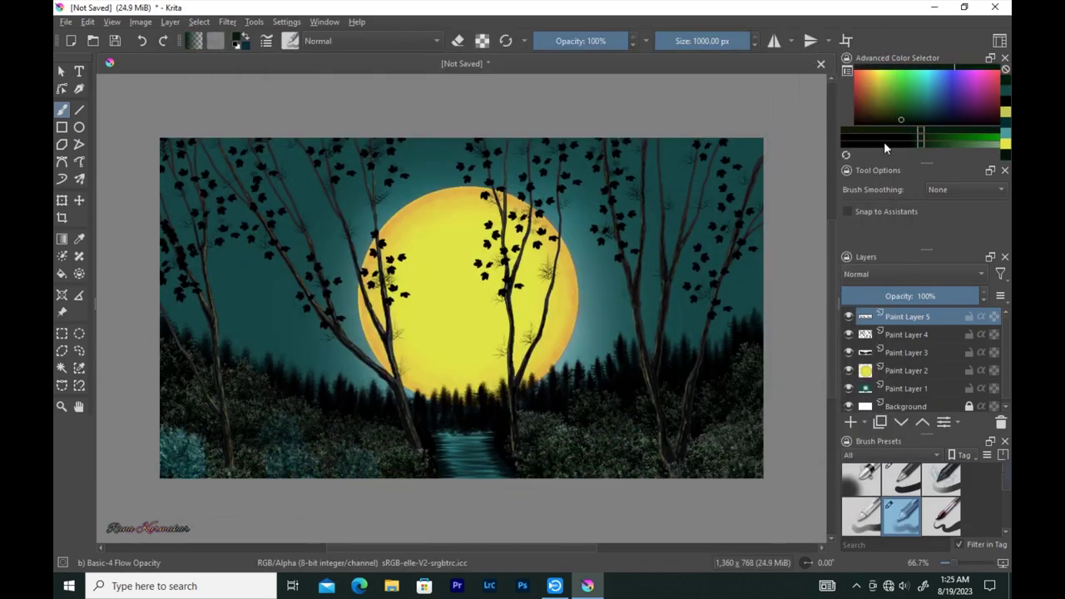
pyautogui.moveTo(766, 447); pyautogui.dragTo(666, 433)
pyautogui.moveTo(177, 385); pyautogui.dragTo(335, 468)
# Browse the brush presets list, then move down to Paint Layer 3
pyautogui.click(291, 40)
pyautogui.scroll(5, 551, 325)
pyautogui.scroll(5, 557, 321)
pyautogui.scroll(5, 556, 274)
pyautogui.scroll(5, 556, 252)
pyautogui.scroll(5, 558, 320)
pyautogui.click(587, 104)
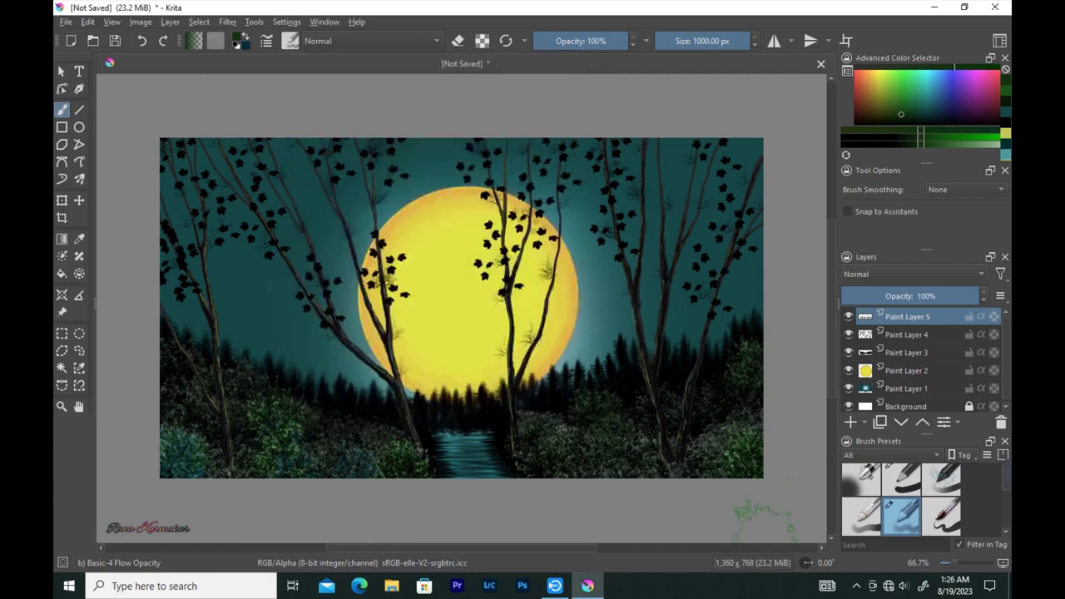
pyautogui.press('pagedown')
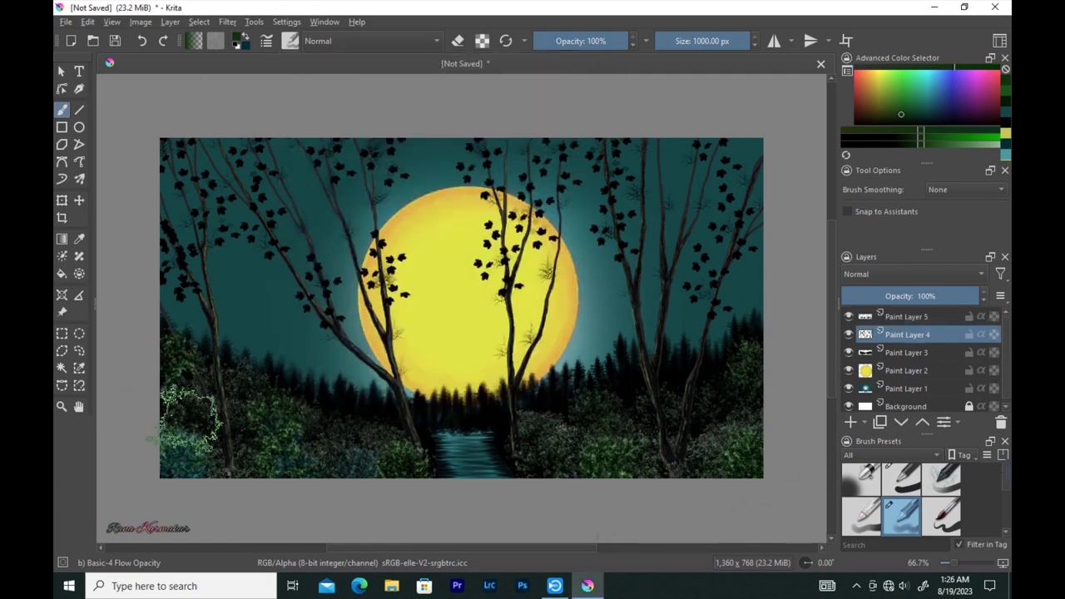
pyautogui.click(907, 352)
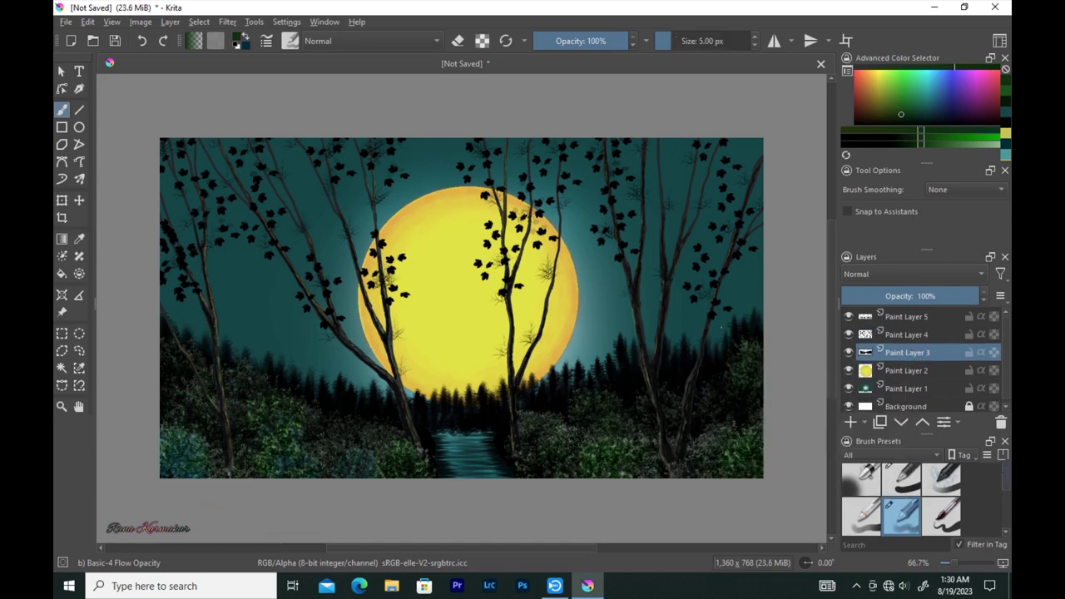
# On Paint Layer 1, dab light cyan Texture Splat marks above the moon
pyautogui.click(907, 388)
pyautogui.press('F6')
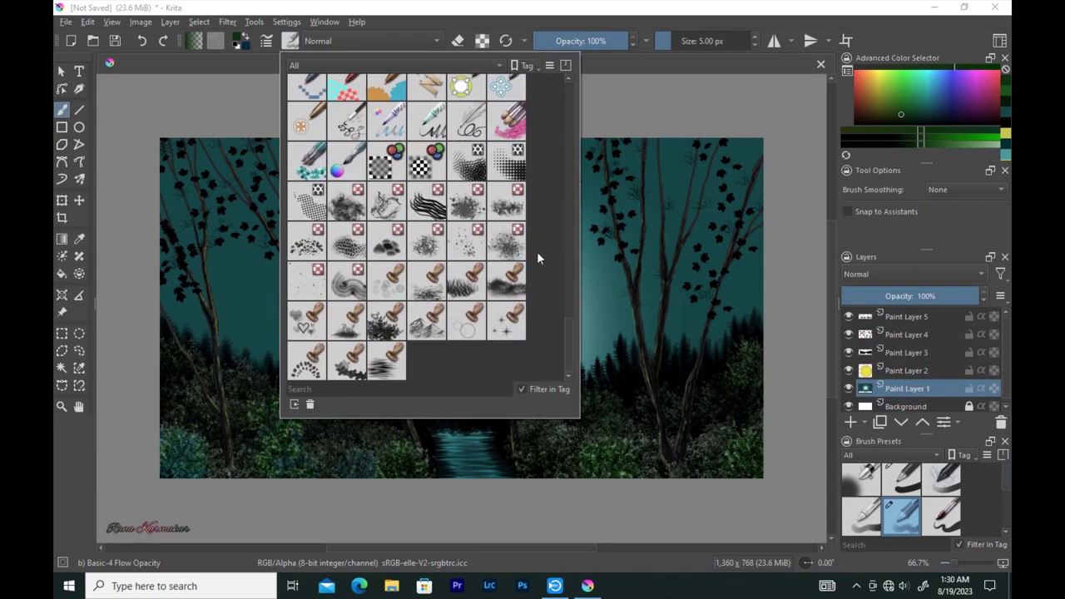
pyautogui.click(506, 243)
pyautogui.click(924, 70)
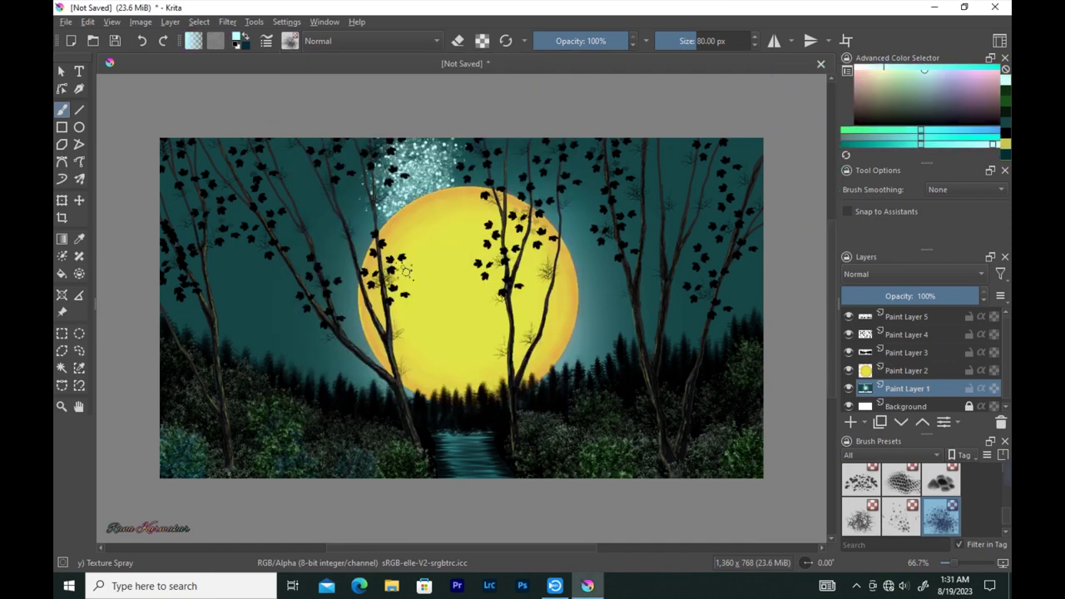
pyautogui.rightClick(430, 233)
pyautogui.click(424, 168)
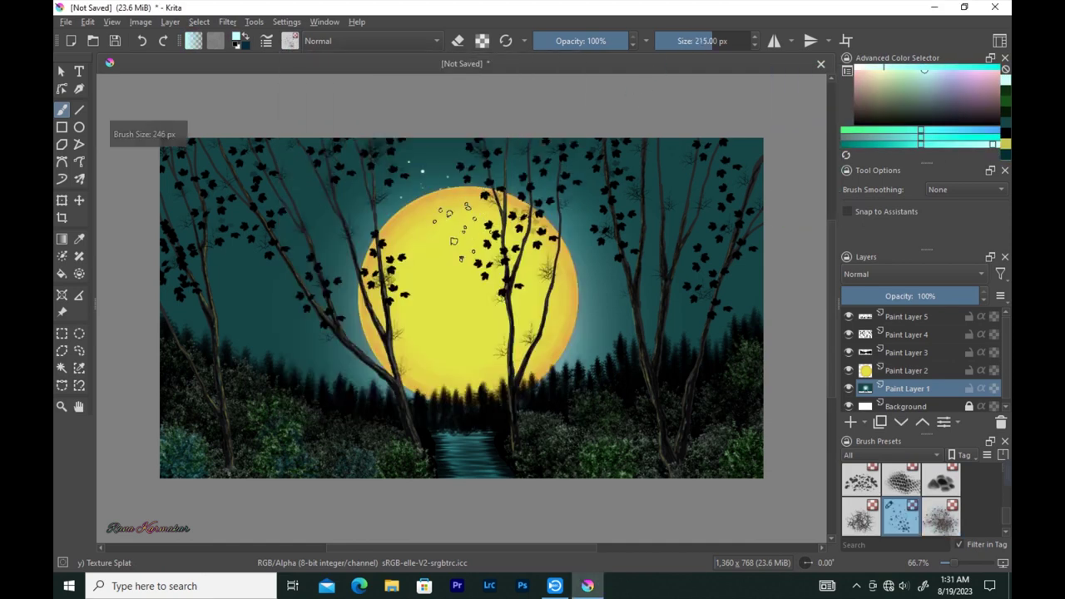
pyautogui.press('[')
pyautogui.press('[')
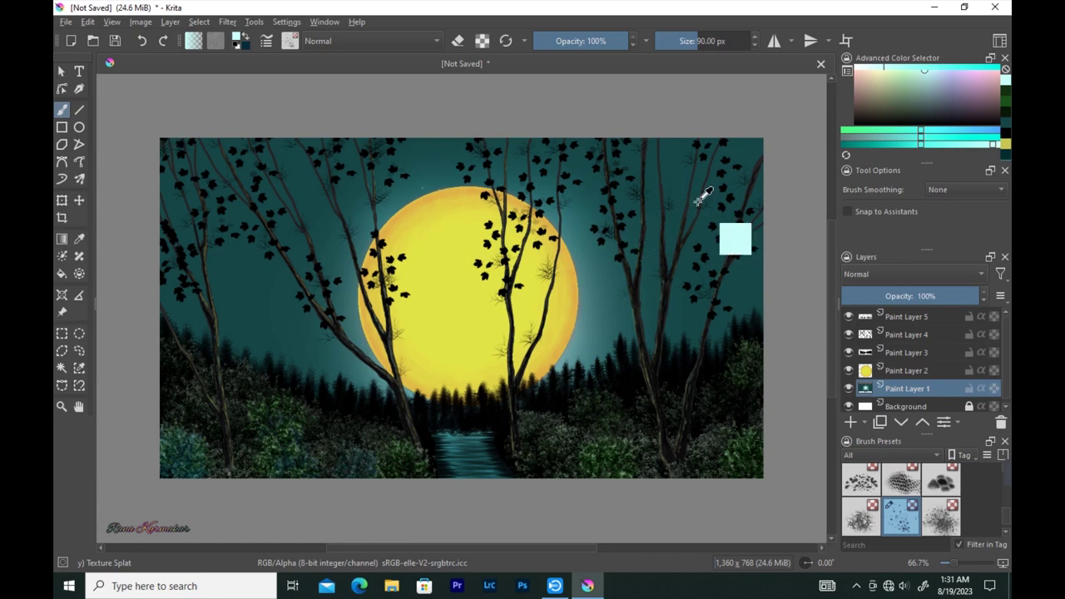
# Paint Texture Starfield dots across the sky, then pick orange and bright cyan colours
pyautogui.click(289, 41)
pyautogui.click(307, 280)
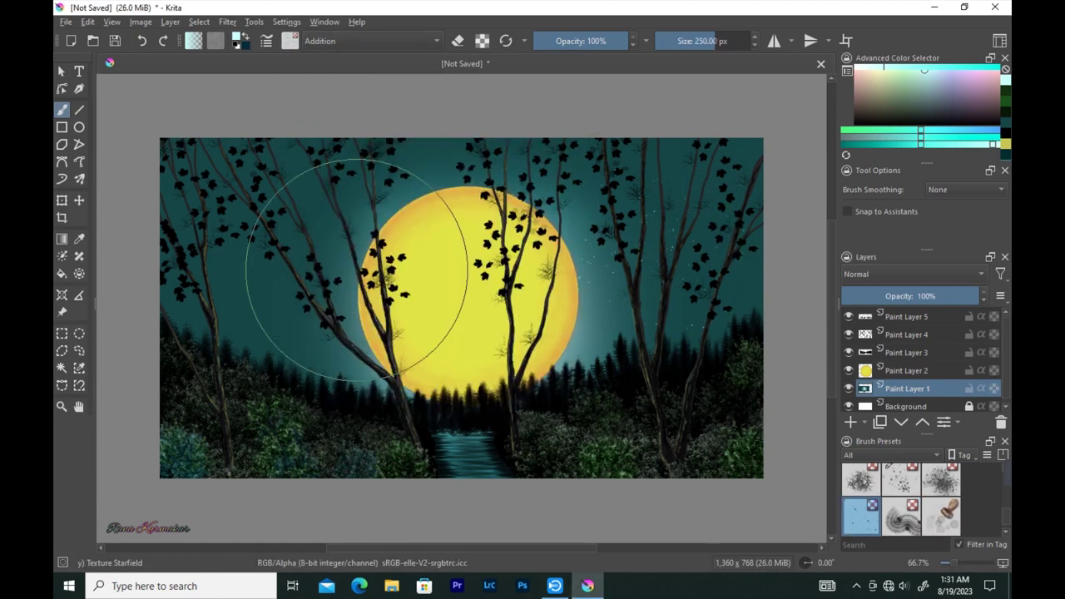
pyautogui.moveTo(642, 229)
pyautogui.mouseDown()
pyautogui.moveTo(341, 241)
pyautogui.moveTo(136, 181)
pyautogui.moveTo(607, 155)
pyautogui.moveTo(682, 258)
pyautogui.moveTo(733, 183)
pyautogui.moveTo(274, 233)
pyautogui.moveTo(466, 208)
pyautogui.moveTo(760, 269)
pyautogui.mouseUp()
pyautogui.press(']')
pyautogui.press(']')
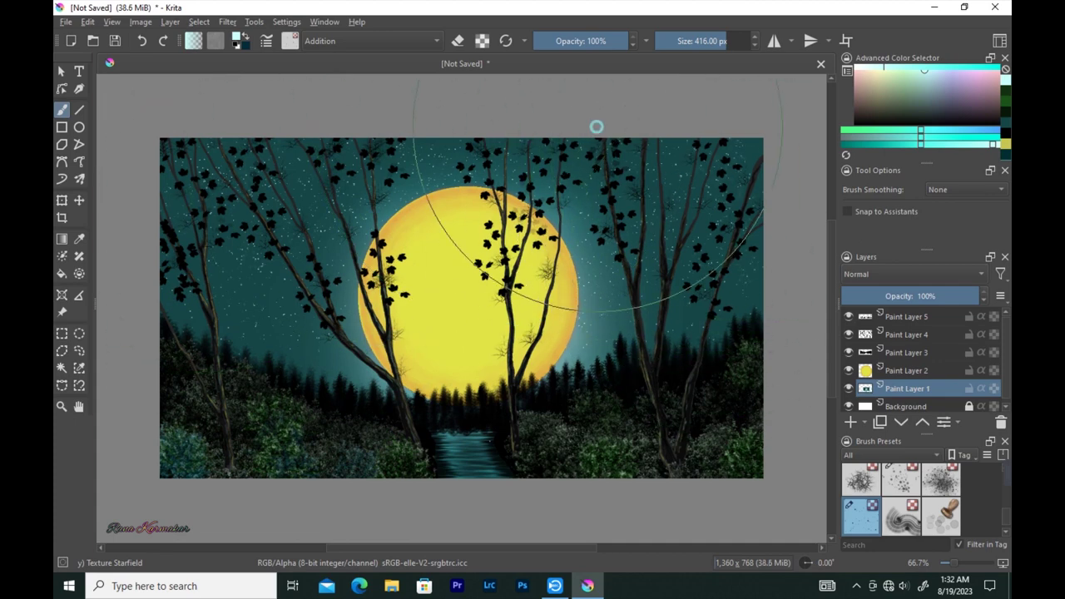
pyautogui.click(890, 145)
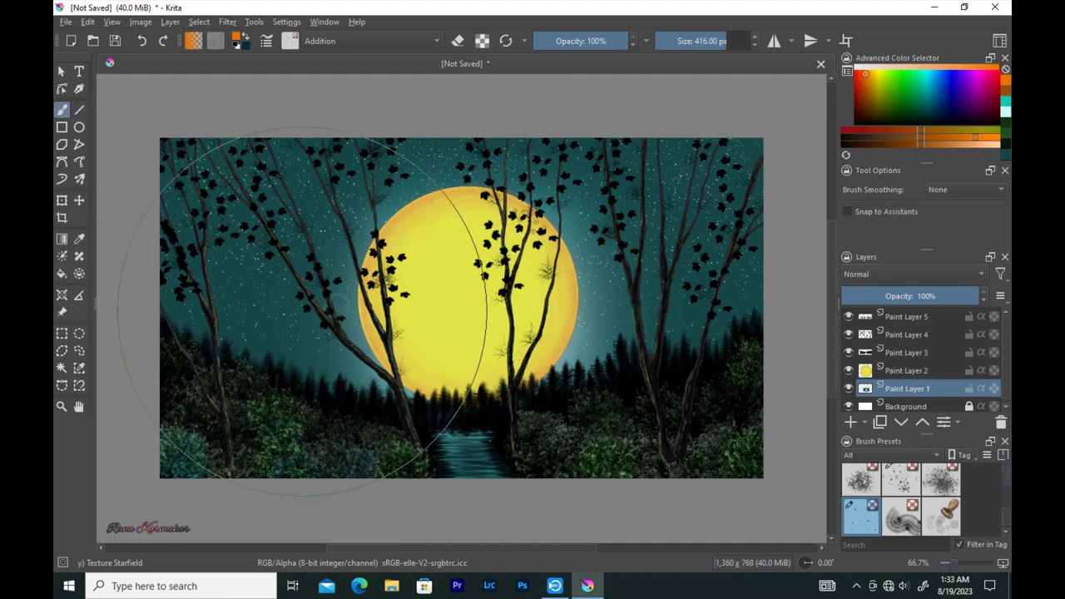
pyautogui.click(926, 72)
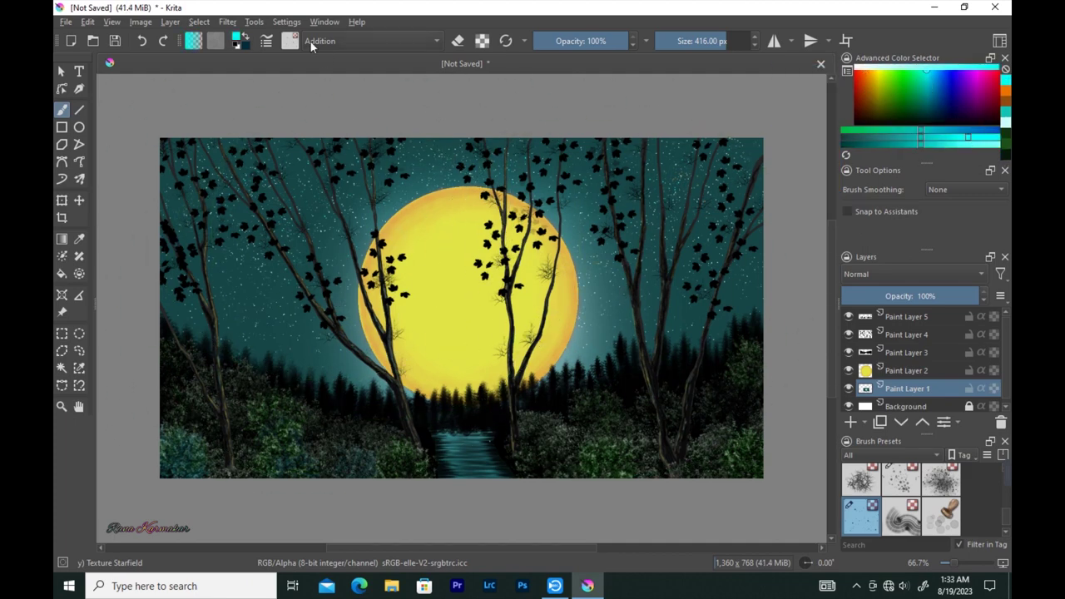
# Stamp cyan and blue Stamp Sparkles stars in the sky, toggling to yellow and back
pyautogui.click(290, 41)
pyautogui.press('[')
pyautogui.press('[')
pyautogui.click(333, 244)
pyautogui.click(291, 152)
pyautogui.press('[')
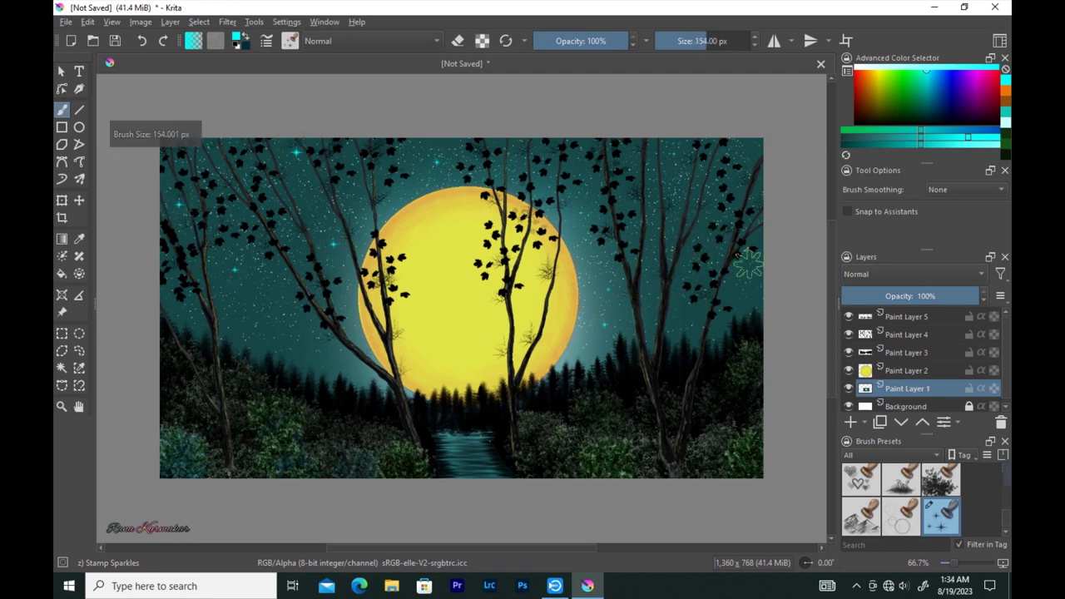
pyautogui.click(953, 72)
pyautogui.click(662, 154)
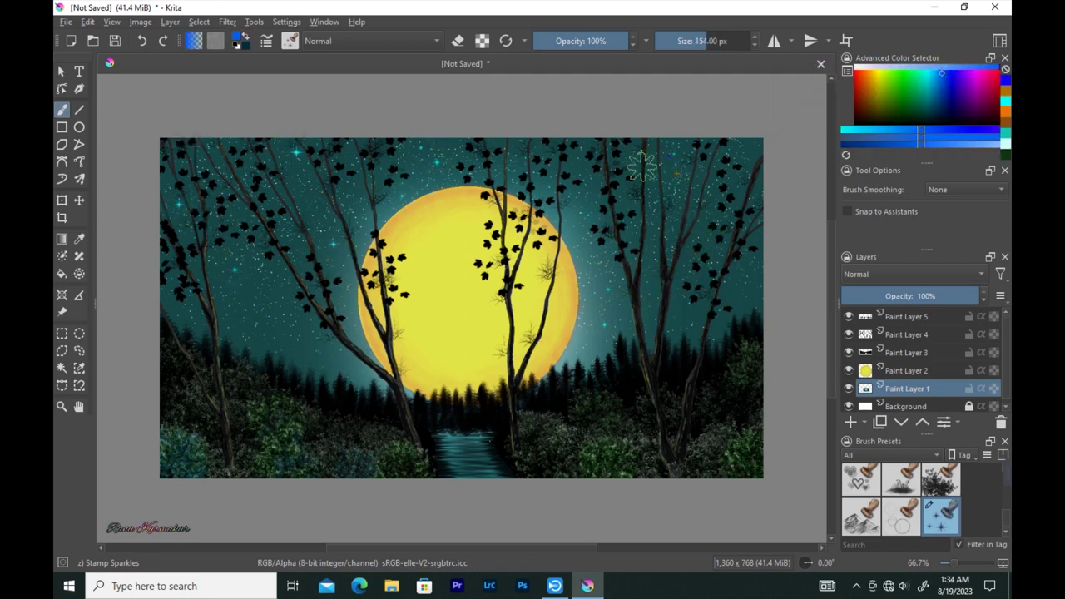
pyautogui.press('x')
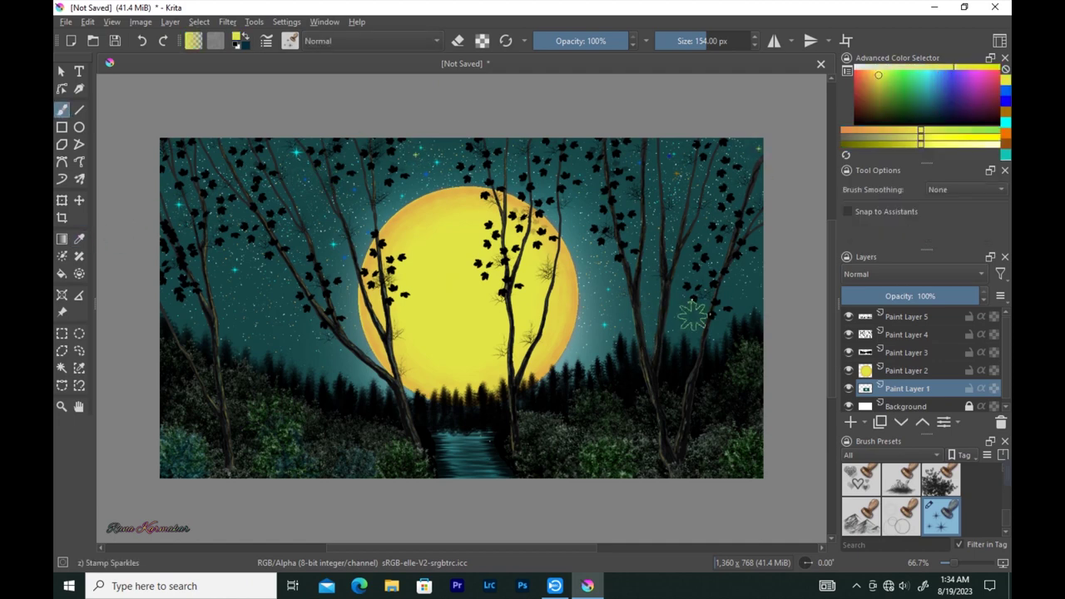
pyautogui.press('x')
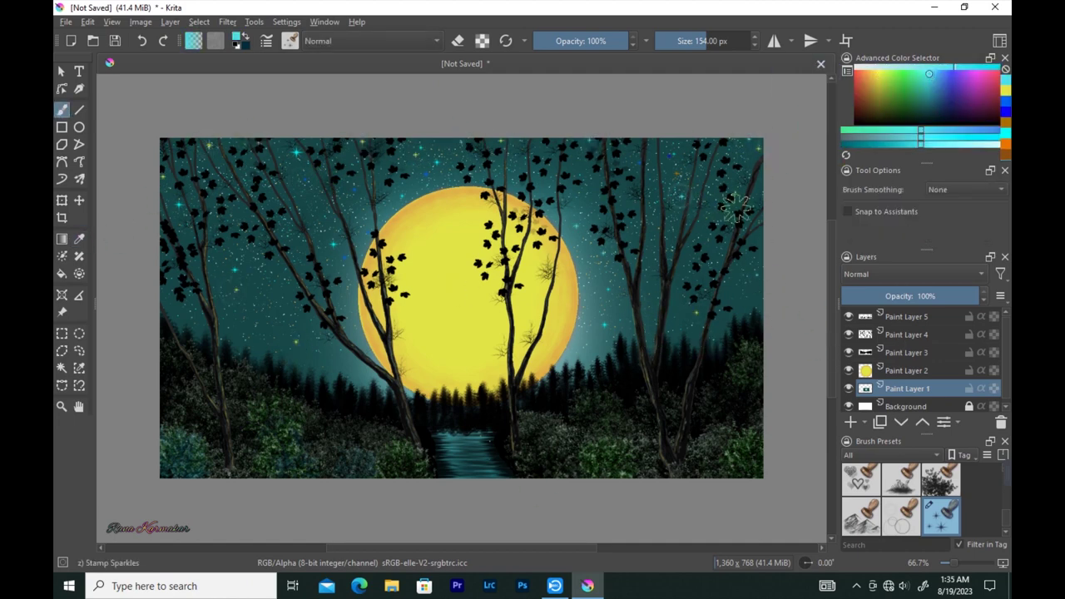
pyautogui.click(266, 41)
pyautogui.scroll(5, 416, 233)
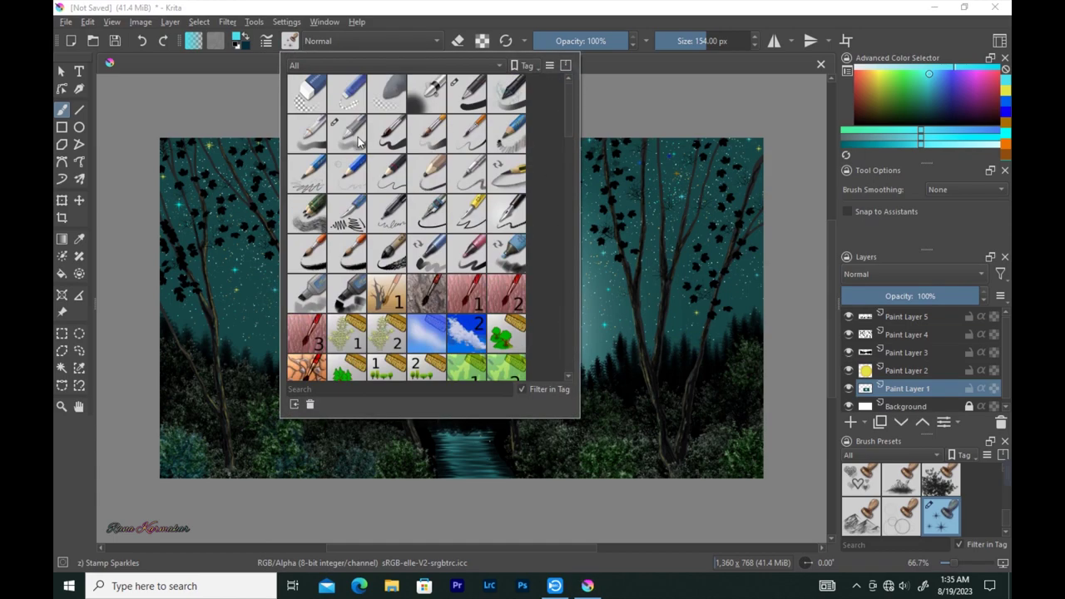
# Write a small signature in the bottom-right corner using the Basic-1 brush at 1 px
pyautogui.click(467, 94)
pyautogui.press('F5')
pyautogui.press('F5')
pyautogui.scroll(2, 617, 382)
pyautogui.scroll(2, 618, 382)
pyautogui.scroll(2, 617, 382)
pyautogui.moveTo(473, 378); pyautogui.dragTo(657, 391)
pyautogui.press('1')
pyautogui.scroll(-1, 444, 357)
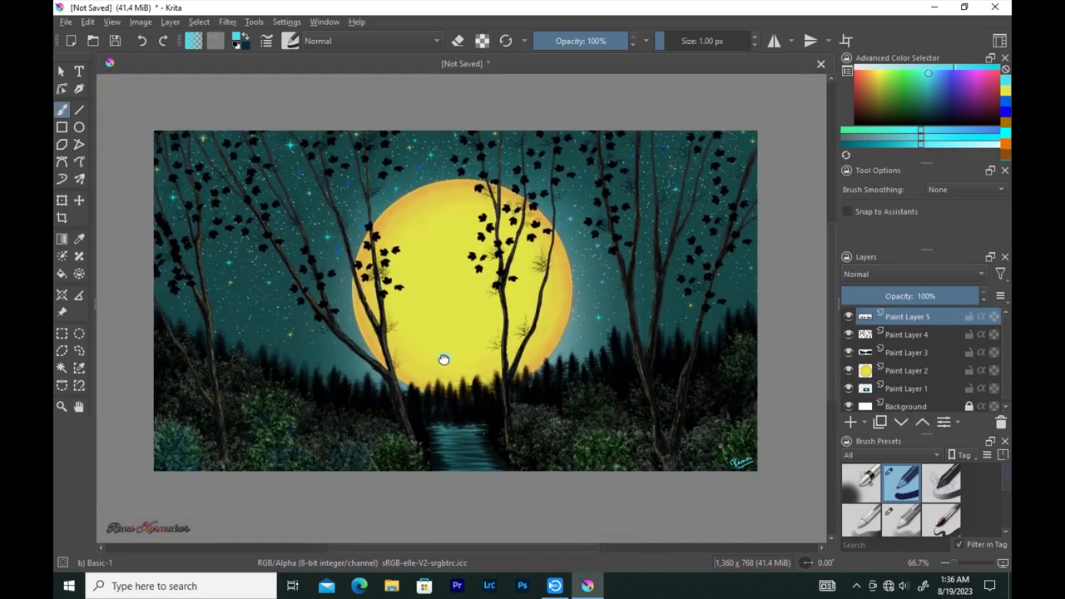